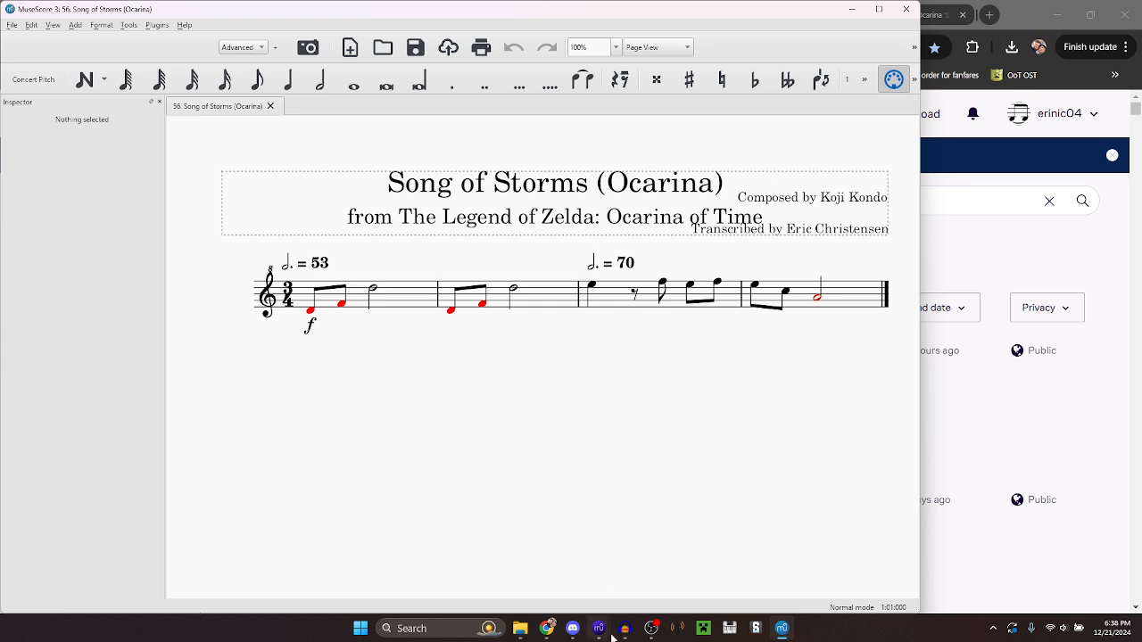
Bring up the Song of Storms (Ocarina) score in MuseScore 4 with the Audacity recording beside it
mouse_move(603, 632)
click(576, 594)
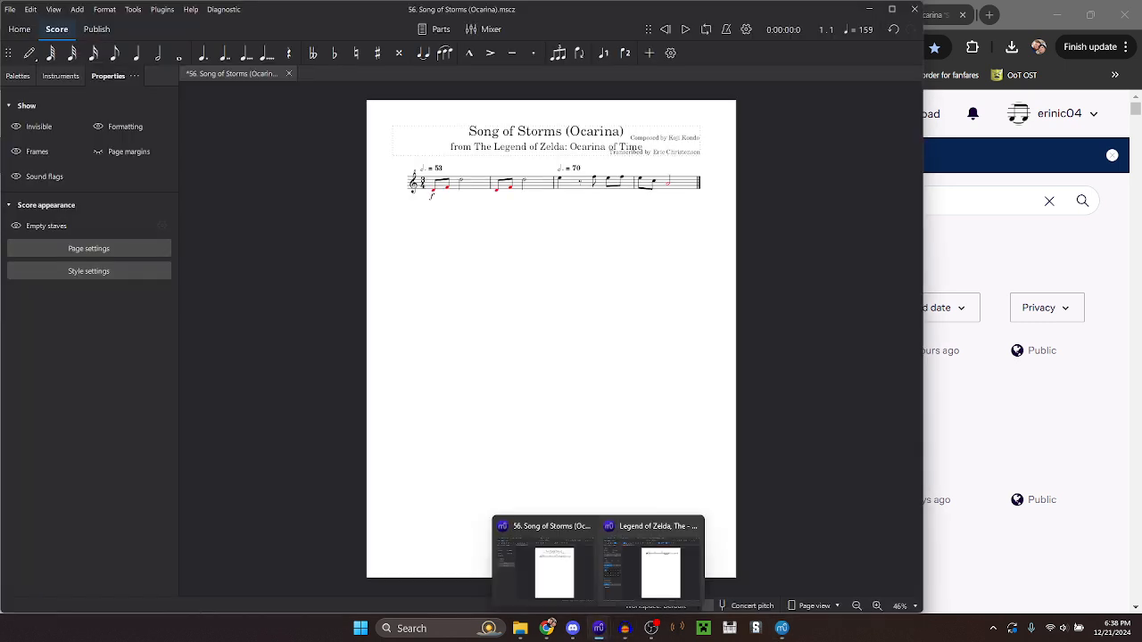
click(624, 628)
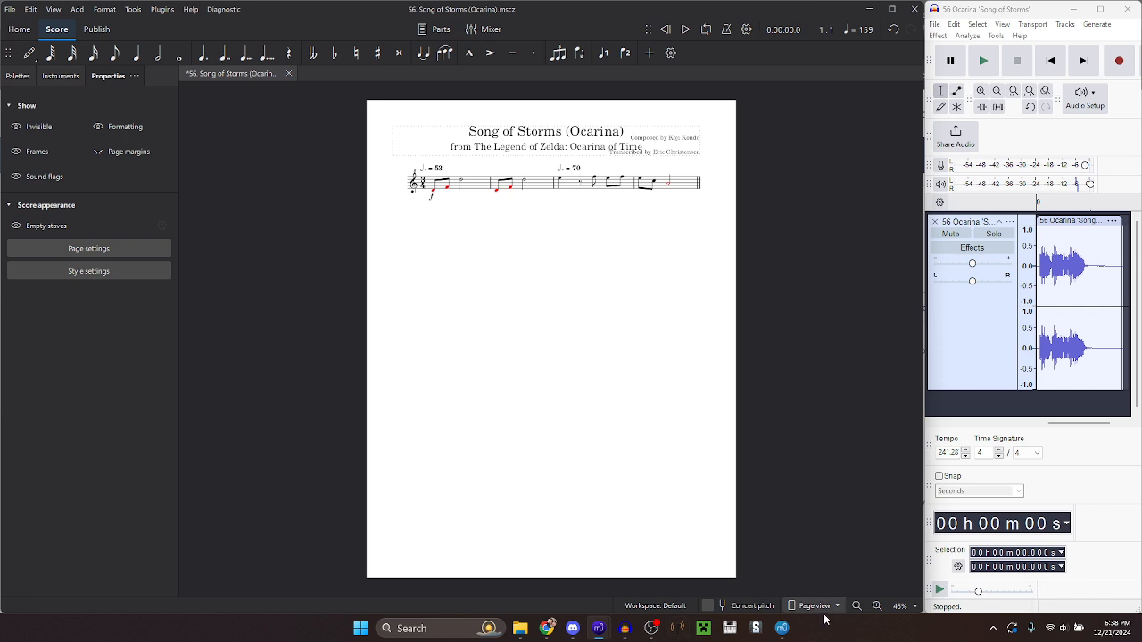
Switch to the MuseScore 3 copy of the score and check its playback settings and the Ocarina sound in the mixer
click(782, 628)
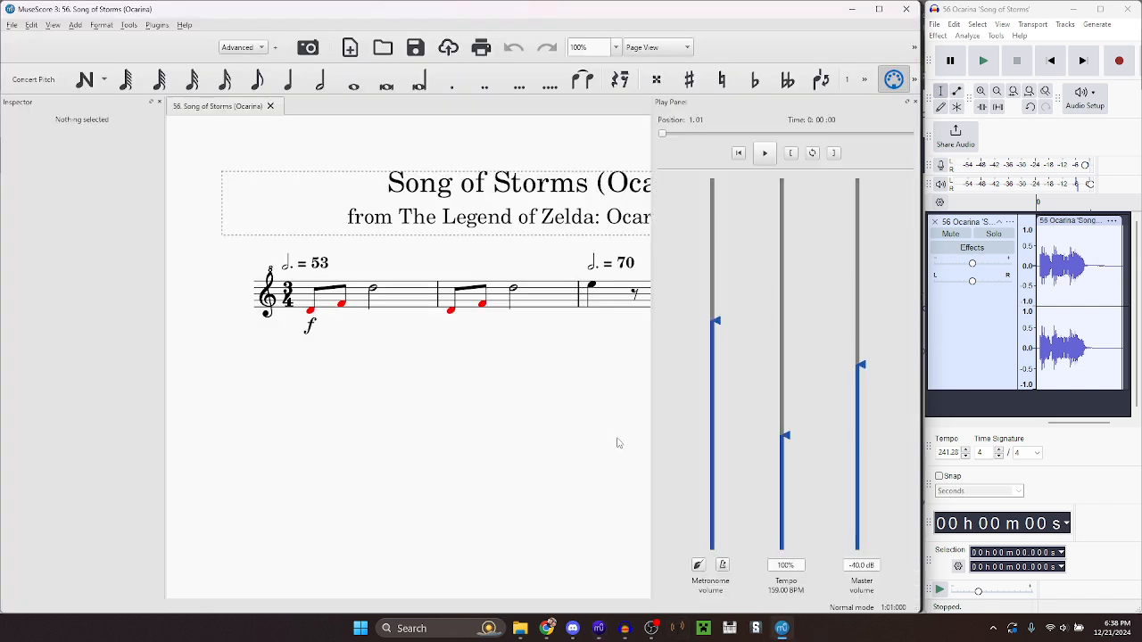
key(F11)
key(F10)
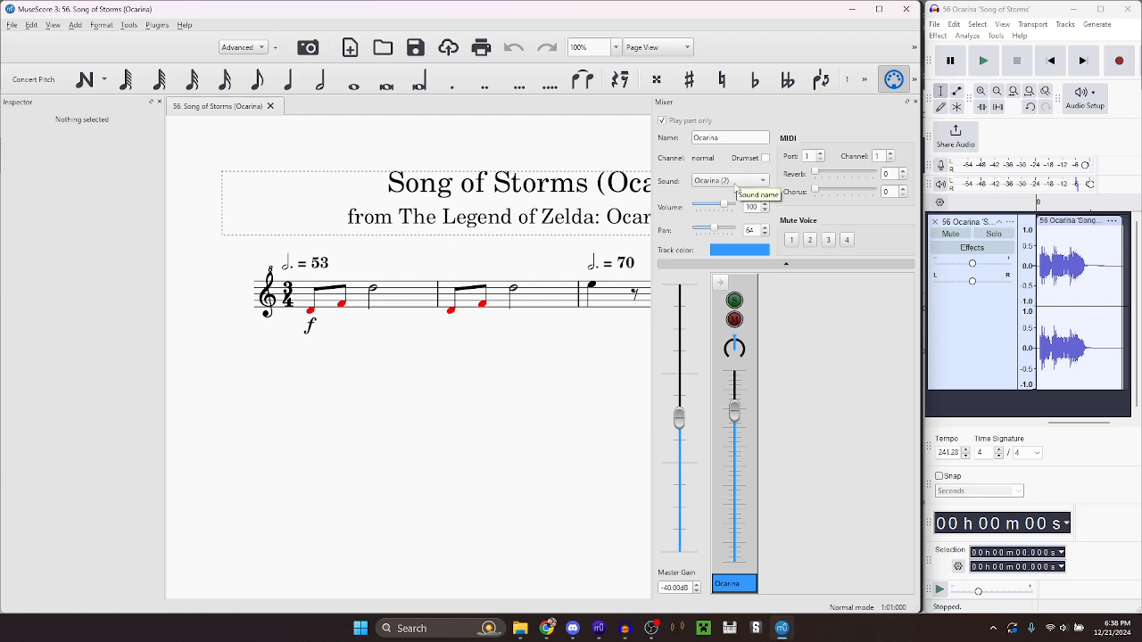
key(F10)
In the MuseScore 4 score, give the Ocarina track the OoT SoundFont's Bank 0 Ocarina sound and adjust its reverb send
mouse_move(602, 625)
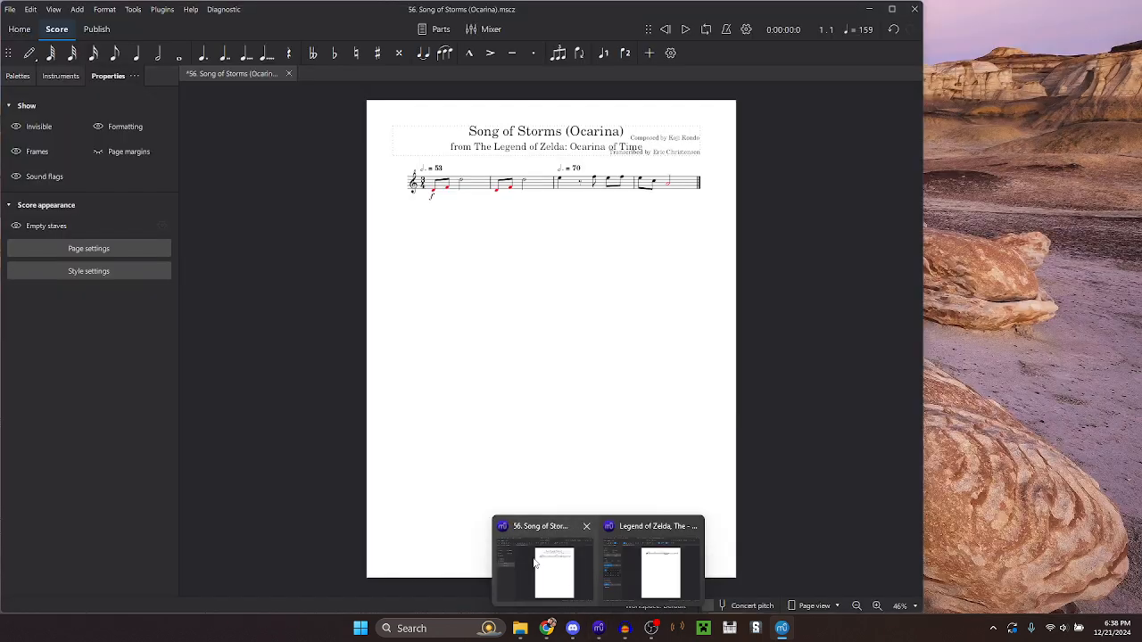
click(548, 576)
key(F10)
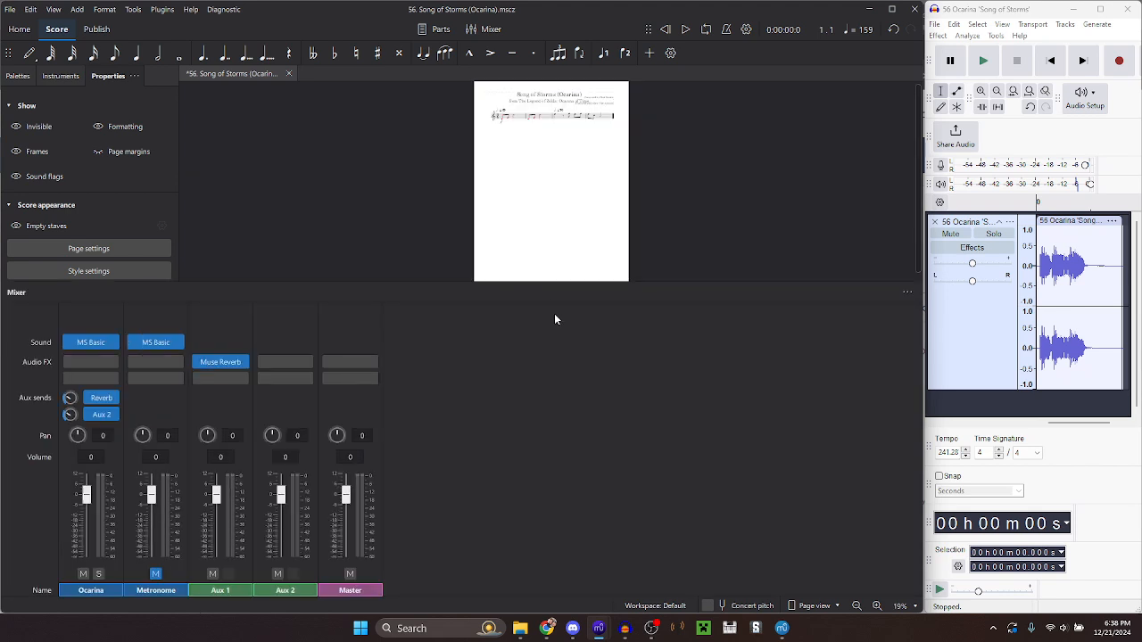
click(111, 342)
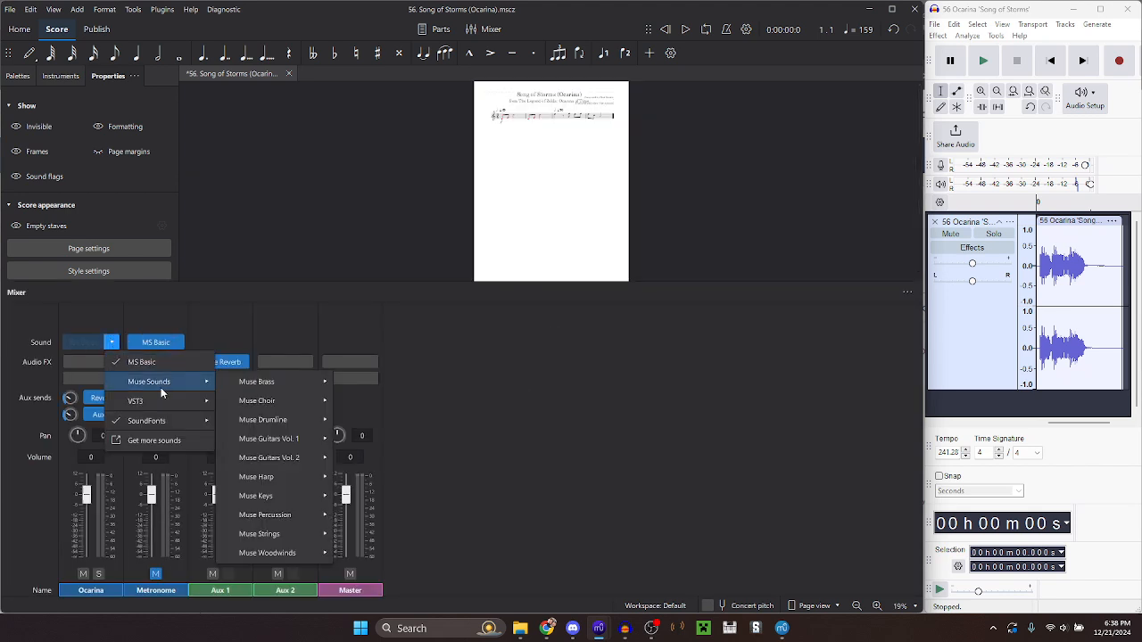
mouse_move(200, 422)
mouse_move(283, 418)
mouse_move(245, 307)
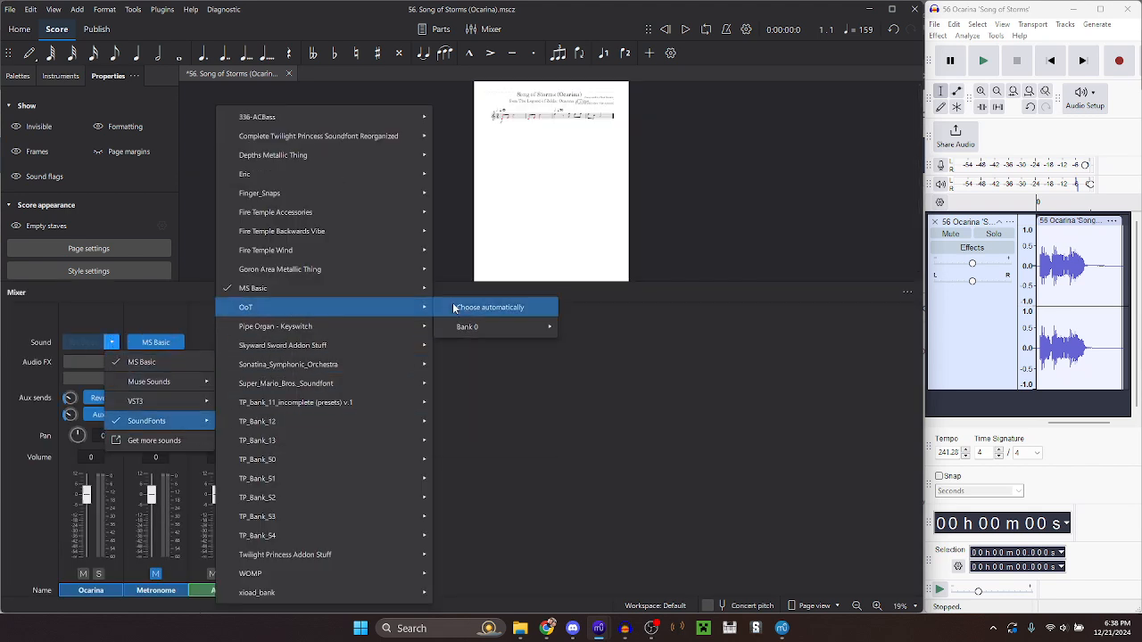
mouse_move(468, 327)
scroll(607, 357, down, 1)
scroll(598, 366, down, 4)
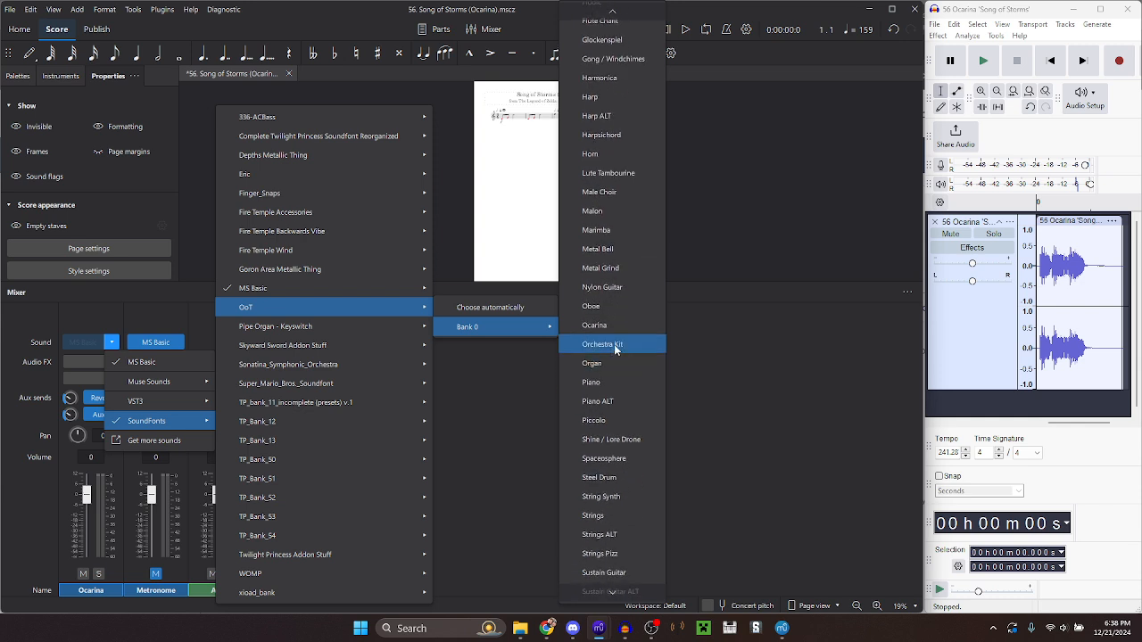
click(612, 341)
drag(70, 399, 68, 414)
key(F10)
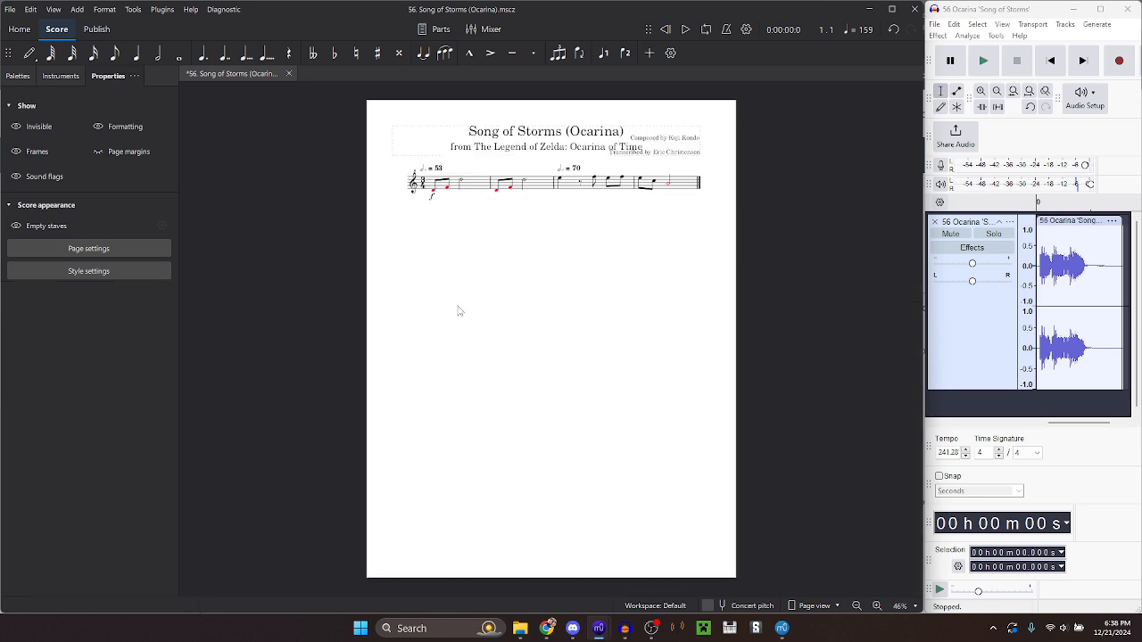
Play the Audacity recording and the score from the first note to compare them by ear
scroll(413, 181, up, 2)
scroll(426, 306, up, 2)
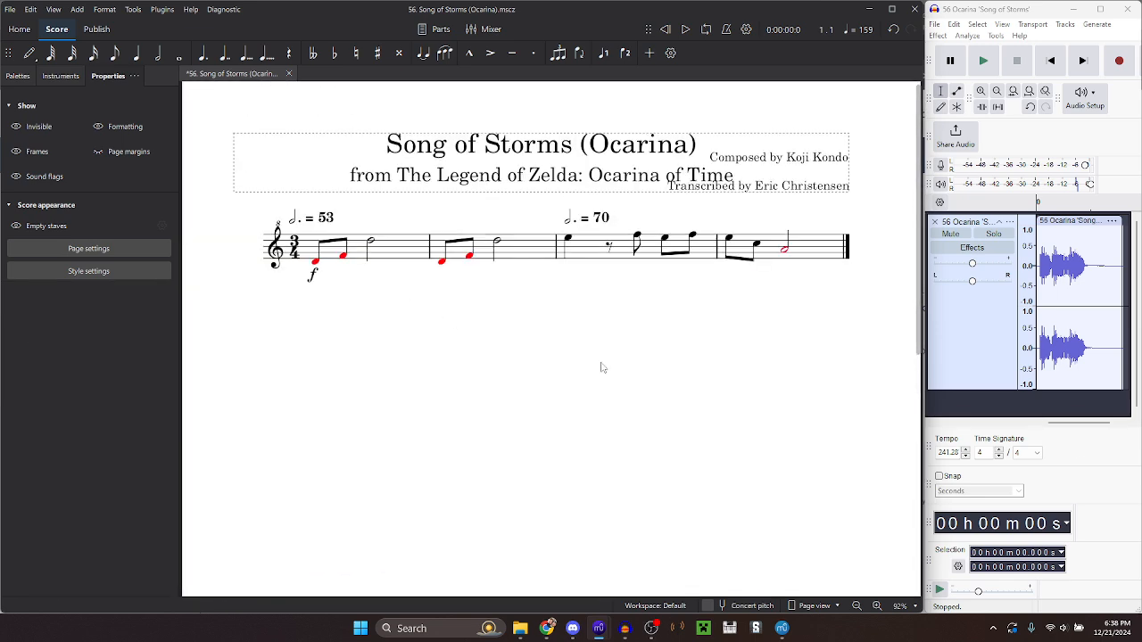
click(1092, 467)
key(space)
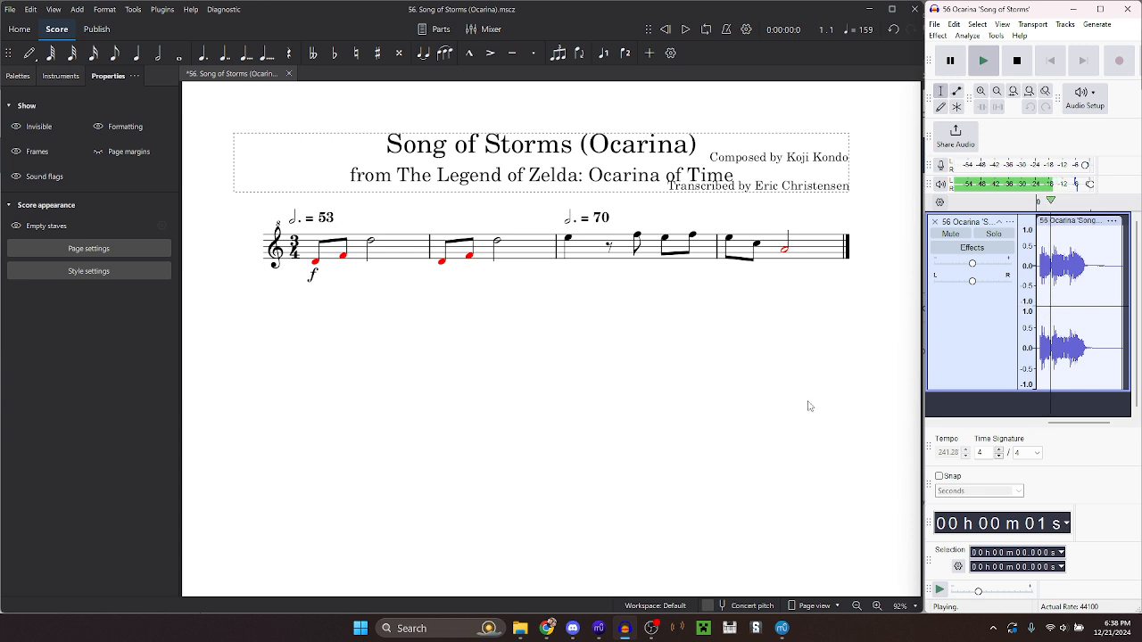
click(315, 264)
key(space)
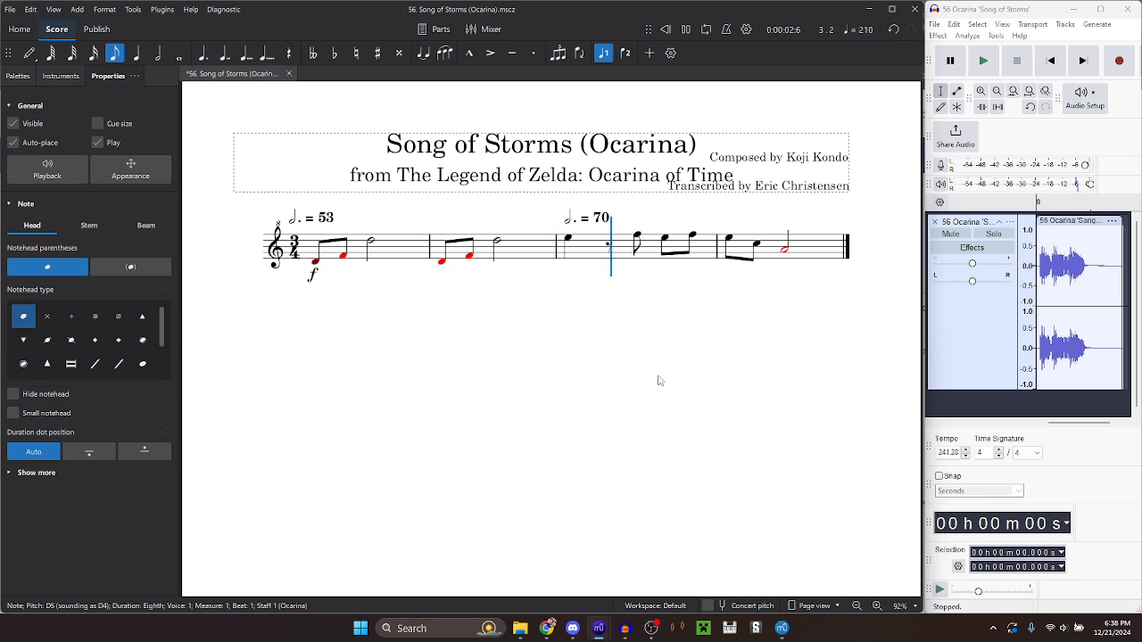
click(1097, 440)
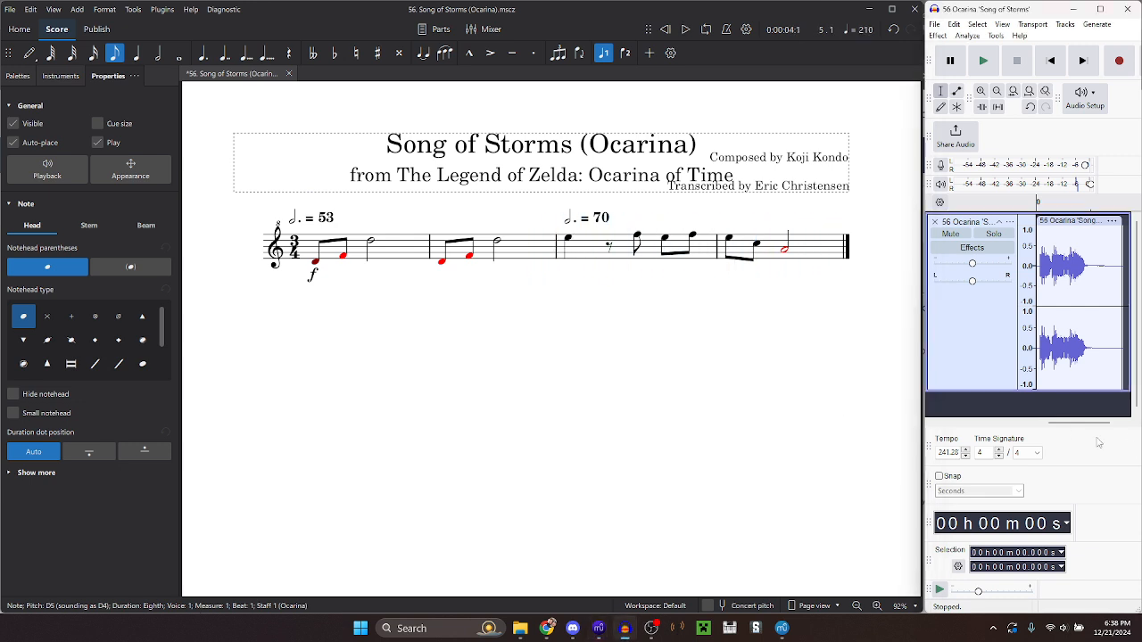
key(space)
Lower the Ocarina staff's usable pitch range so it starts at C3 for amateur and C4 for professional
right_click(408, 238)
click(463, 363)
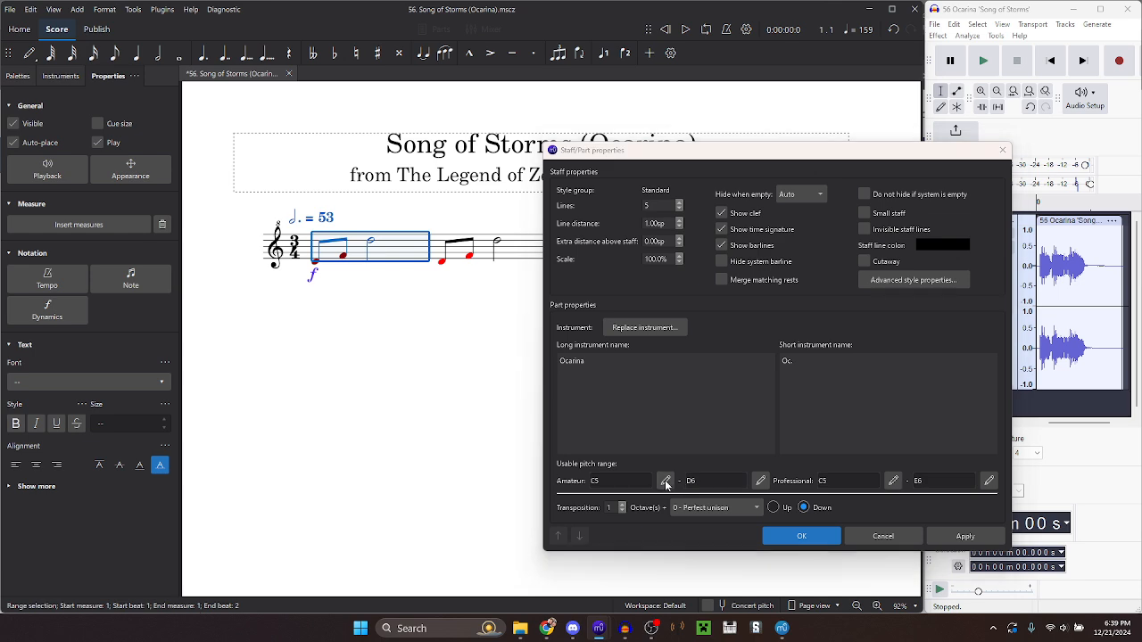
click(666, 483)
click(410, 334)
click(662, 424)
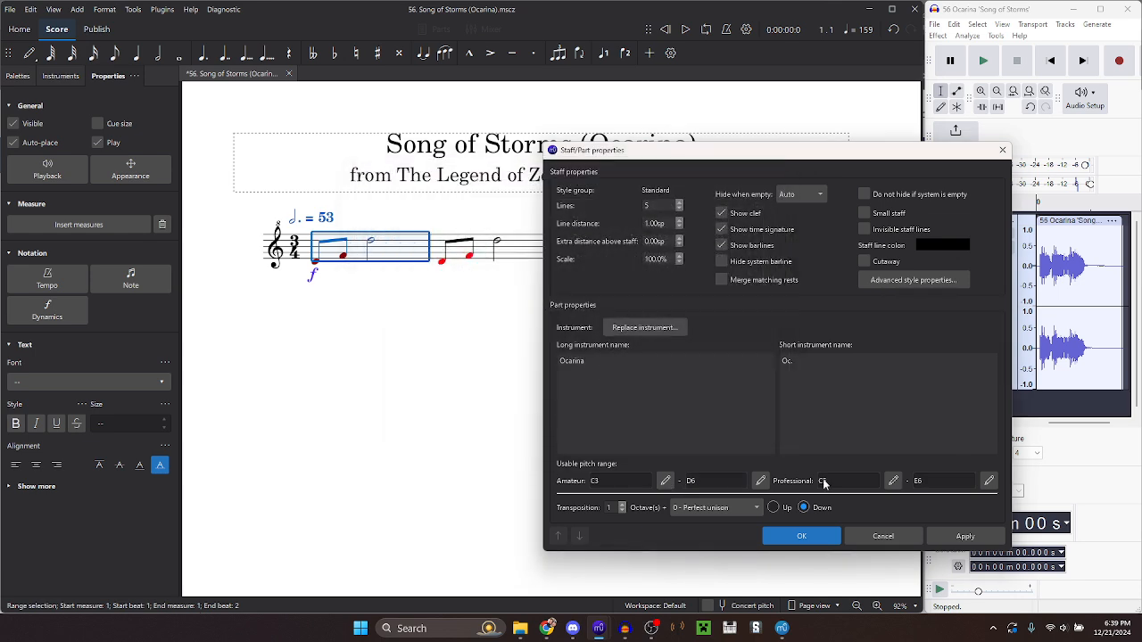
click(893, 481)
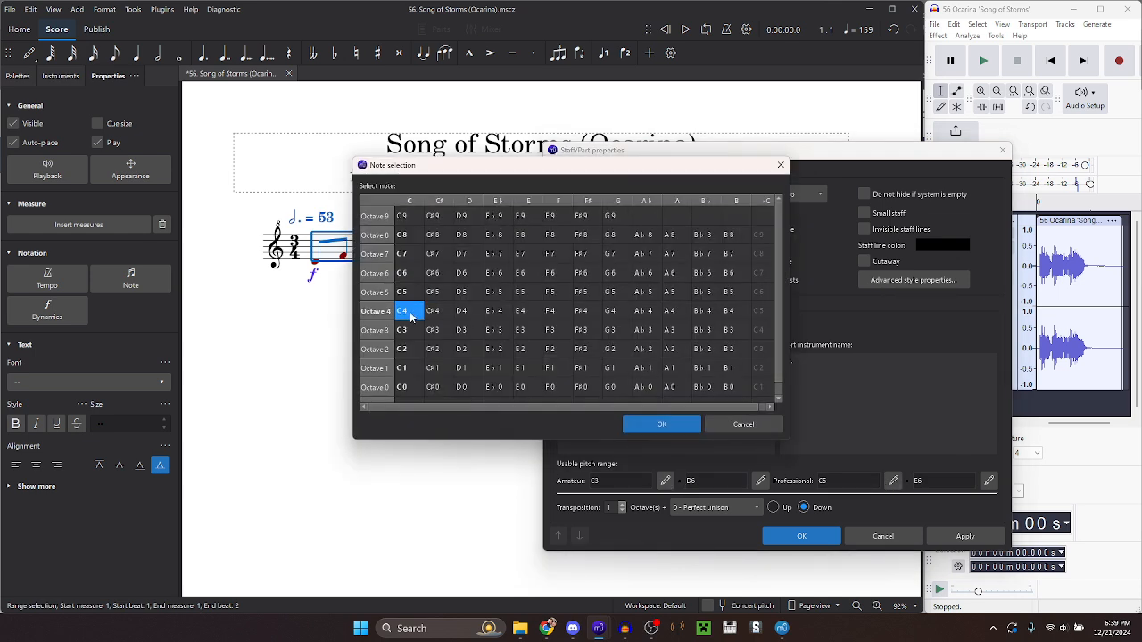
click(662, 424)
click(800, 535)
click(379, 373)
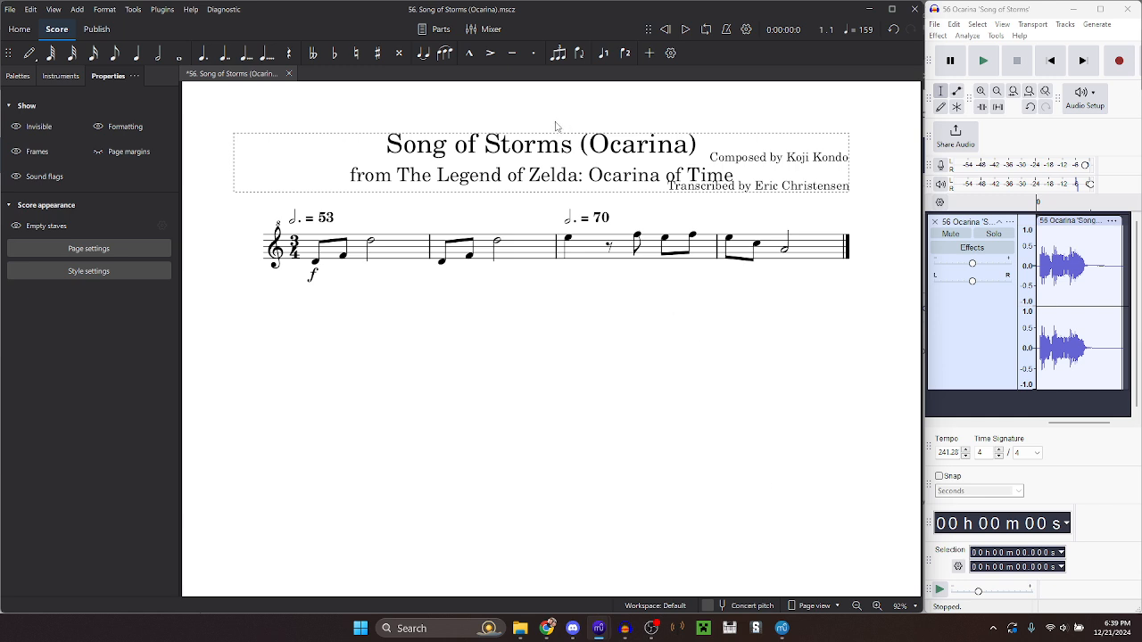
Shorten the score's title to "Song of Storms"
click(571, 149)
key(shift+End)
key(Delete)
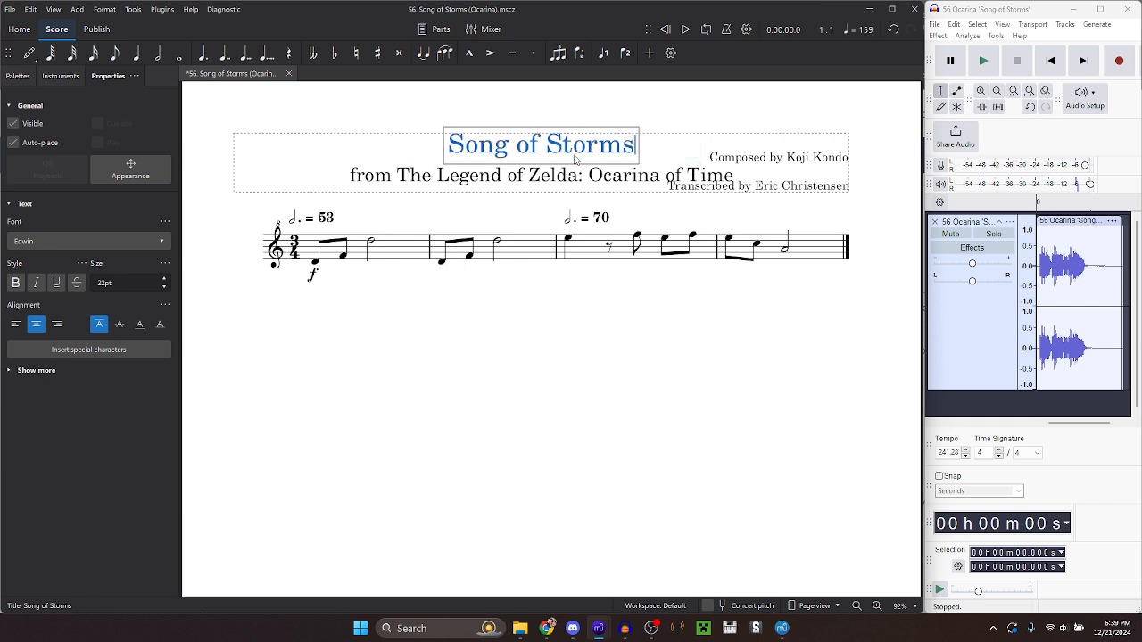
key(Escape)
key(Escape)
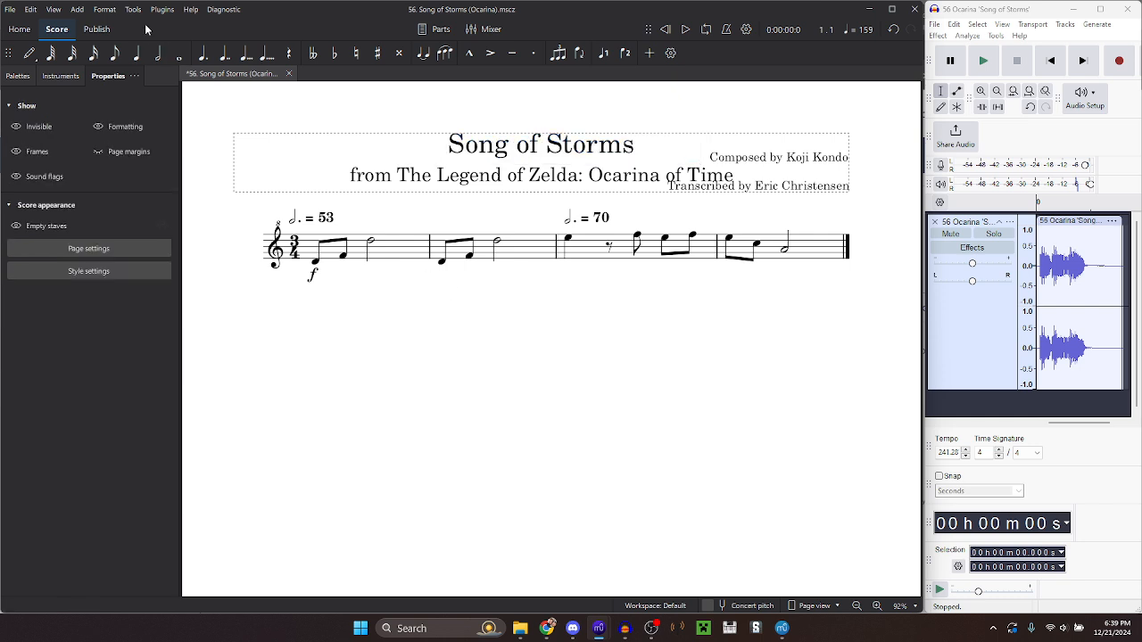
Remove "(Ocarina)" from the title in the score's project properties
click(10, 9)
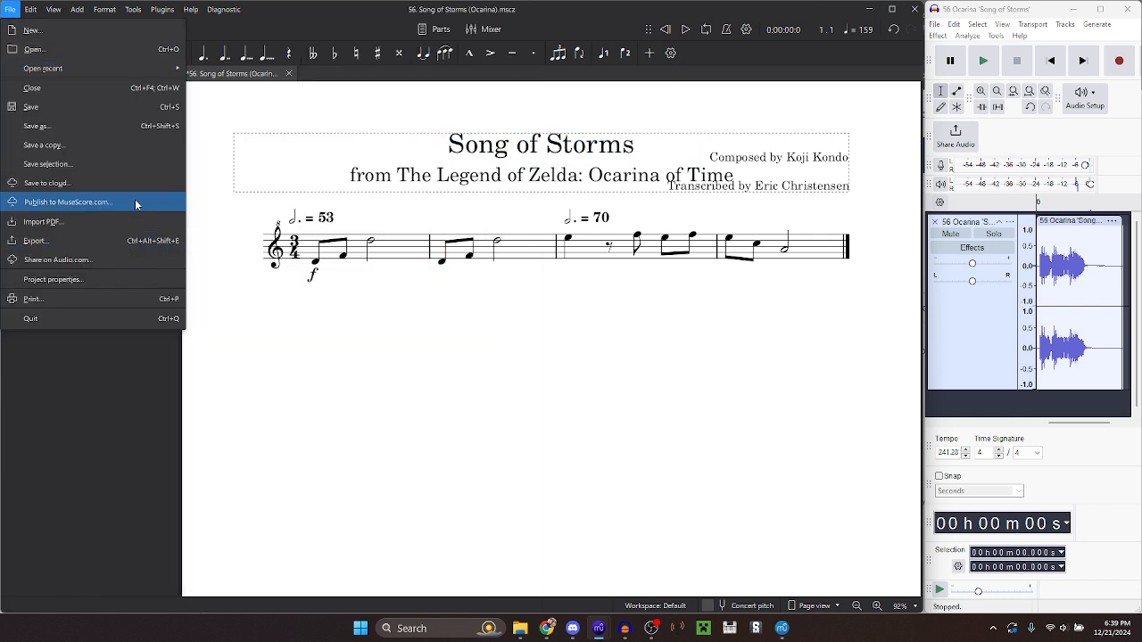
click(122, 277)
drag(420, 187, 535, 189)
key(BackSpace)
scroll(505, 247, down, 5)
click(547, 471)
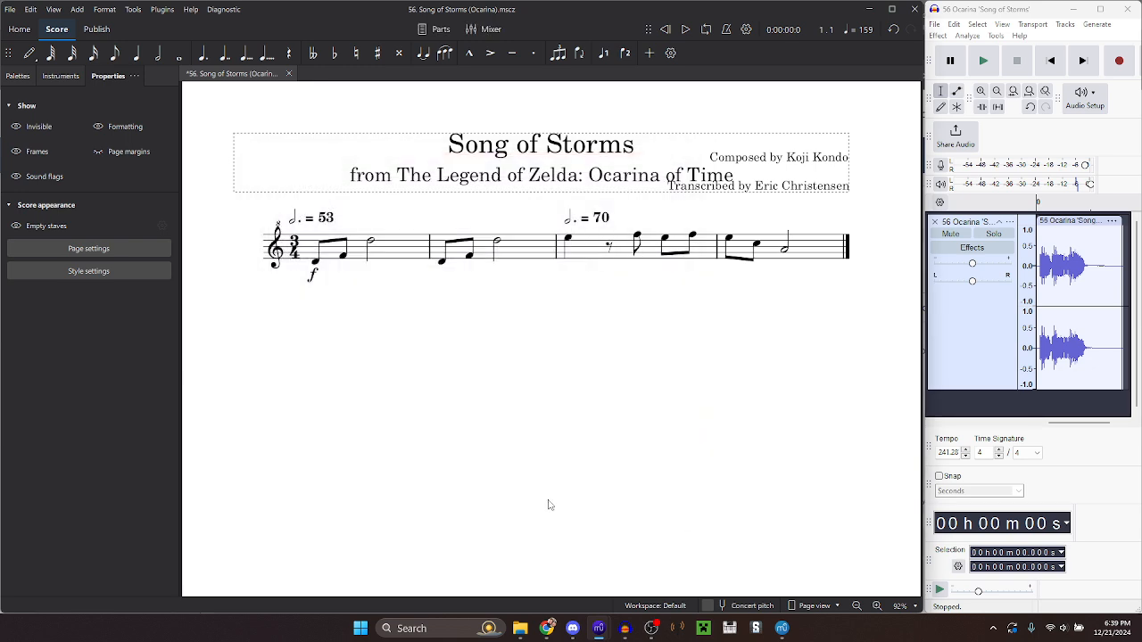
Save the score over the existing file 56. Song of Storms (Ocarina).mscz in the Ocarina of Time folder
key(ctrl+s)
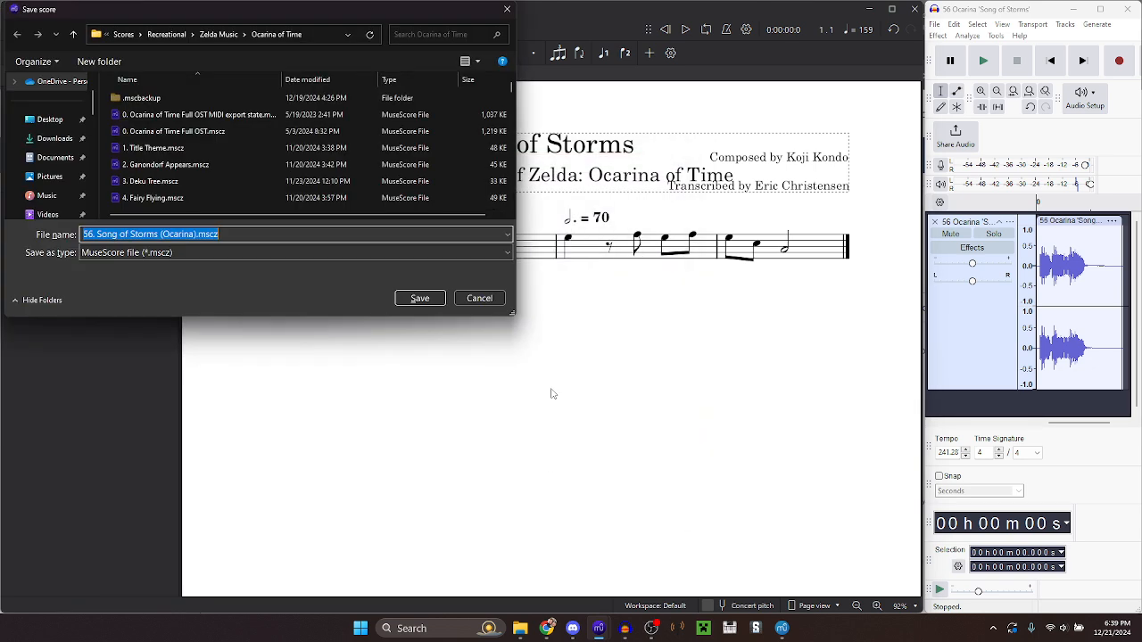
click(418, 300)
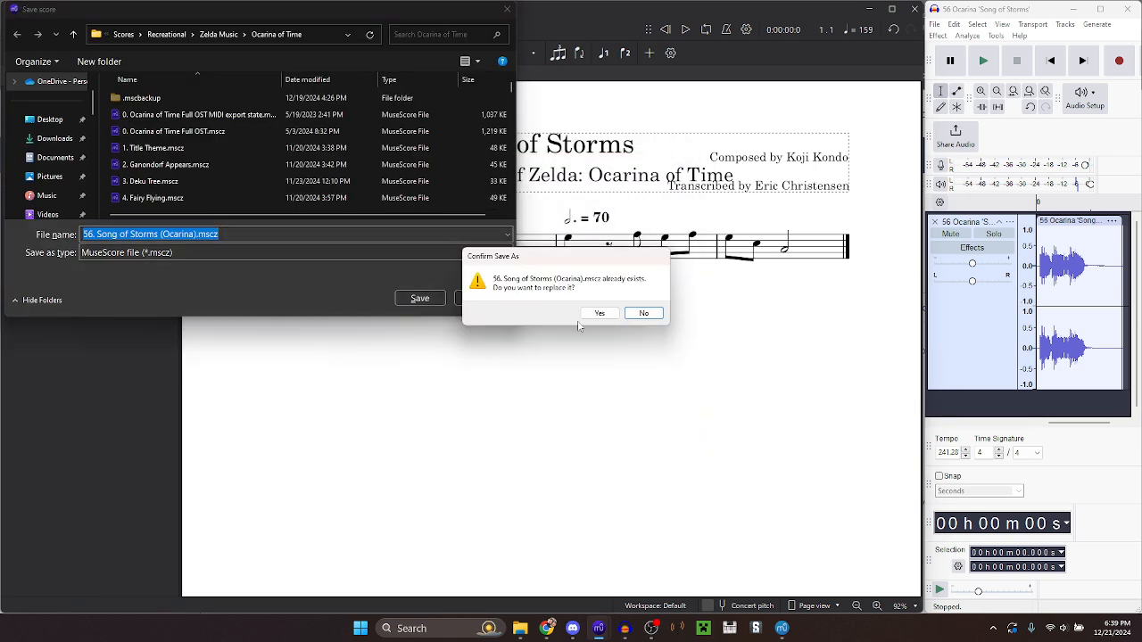
click(596, 312)
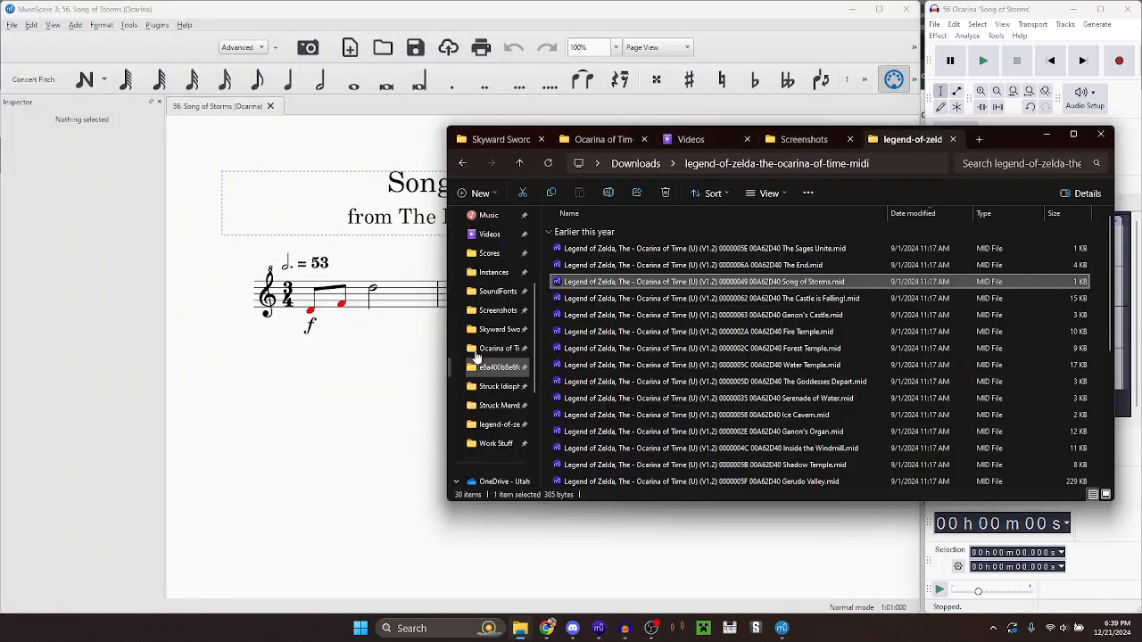
In the Ocarina of Time folder in File Explorer, rename 56. Song of Storms (Ocarina).mscz to 56. Song of Storms.mscz
click(604, 139)
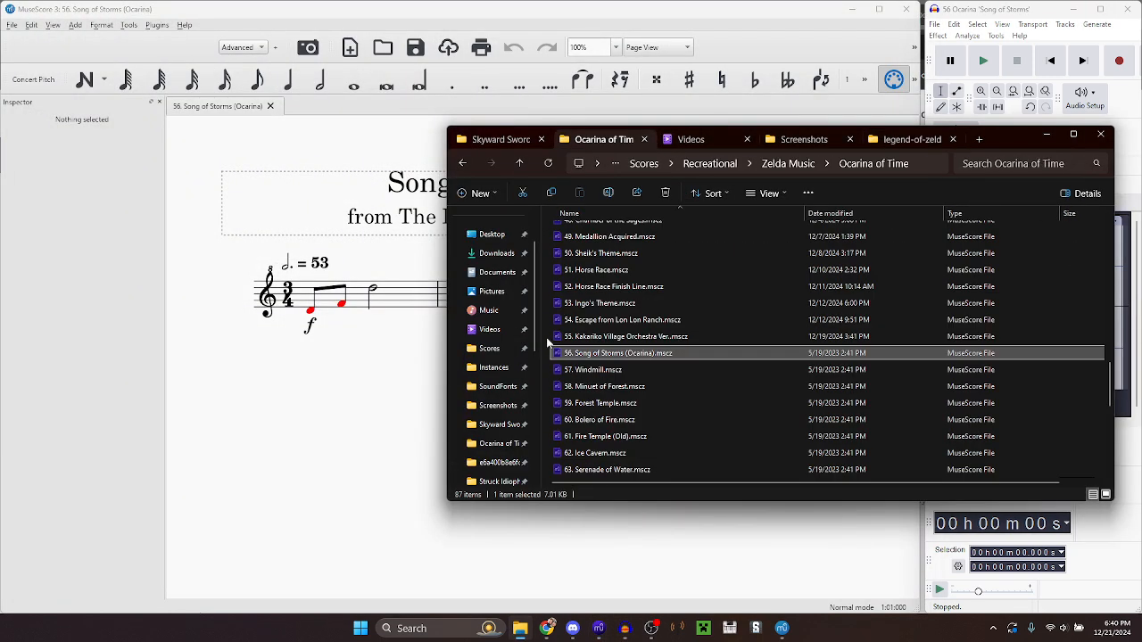
key(F2)
key(End)
key(BackSpace)
key(BackSpace)
key(BackSpace)
key(BackSpace)
key(BackSpace)
key(BackSpace)
key(BackSpace)
key(BackSpace)
key(BackSpace)
key(BackSpace)
key(Return)
key(F2)
click(673, 354)
Bring up the imported Song of Storms MIDI score in MuseScore 4 and examine its rhythms, tempos and time signature
click(600, 629)
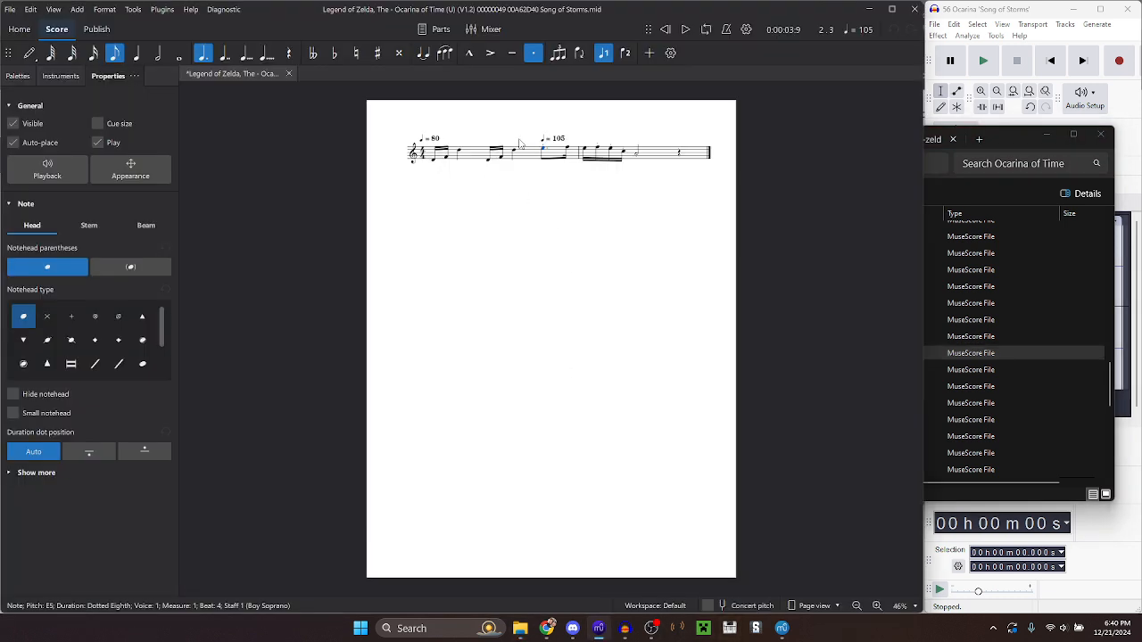
scroll(520, 147, up, 3)
click(510, 247)
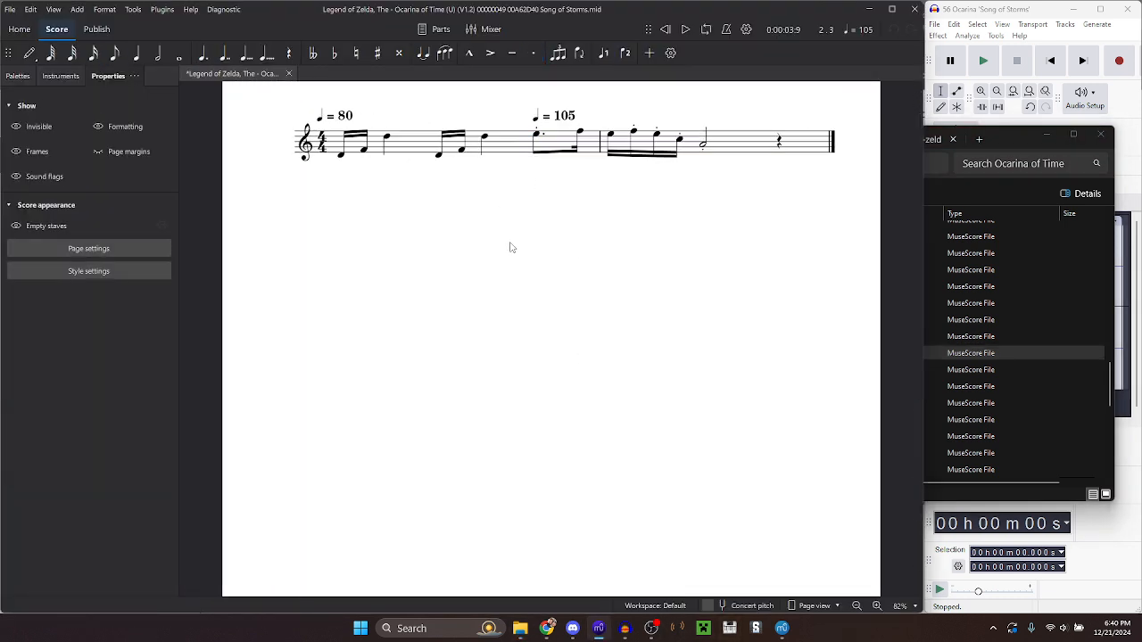
scroll(512, 277, up, 1)
scroll(505, 250, up, 2)
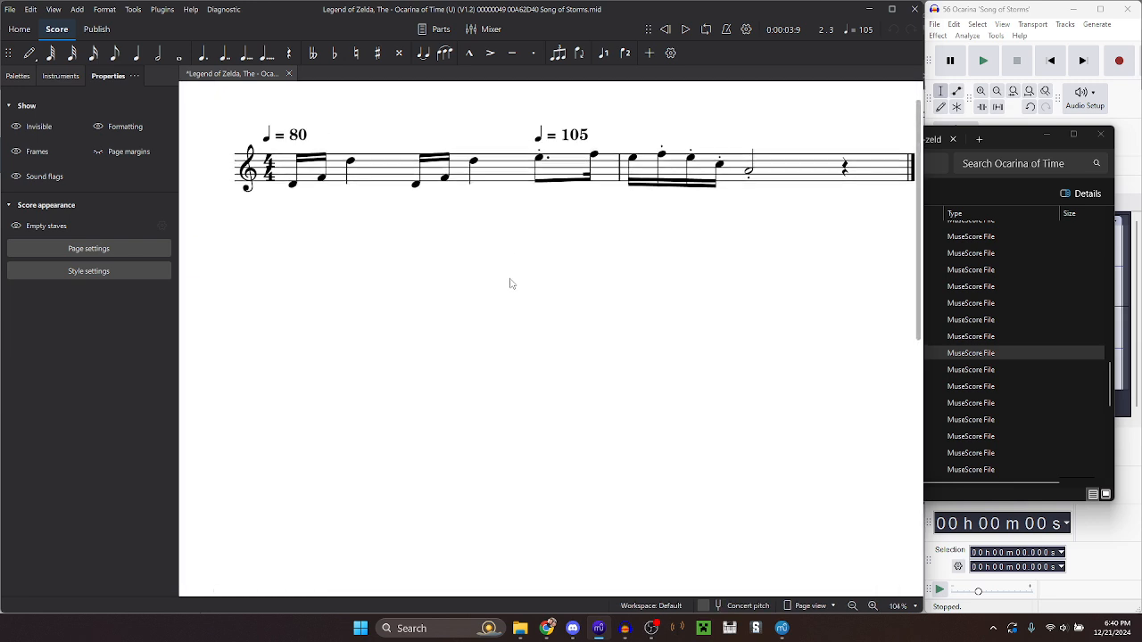
scroll(511, 330, up, 1)
drag(512, 387, 519, 388)
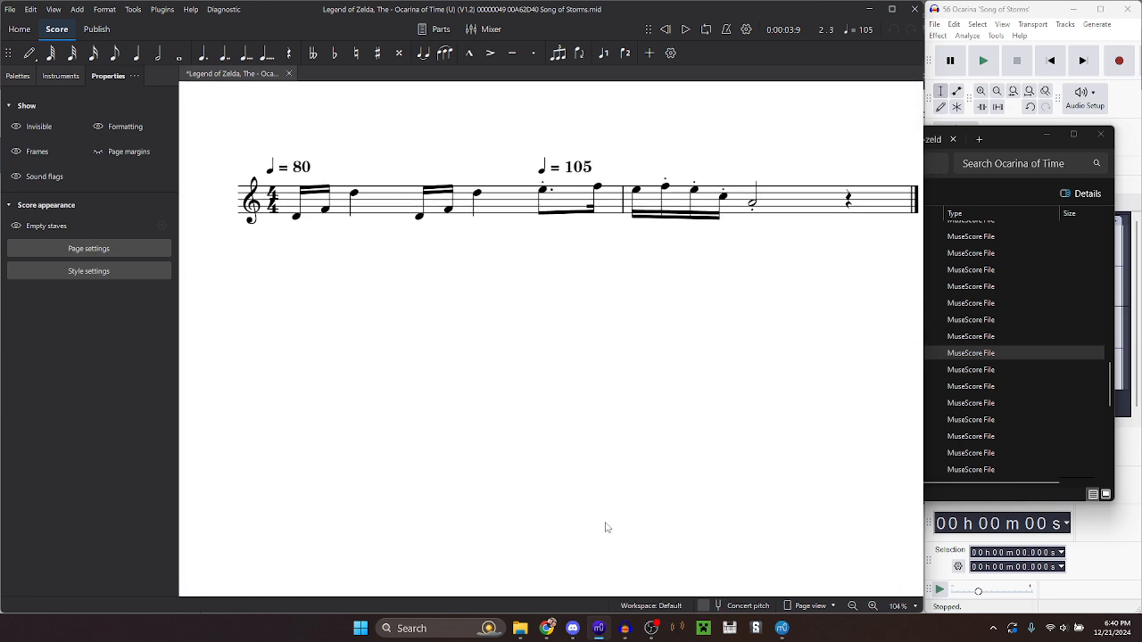
Open the renamed 56. Song of Storms.mscz from the Ocarina of Time folder
double_click(1071, 353)
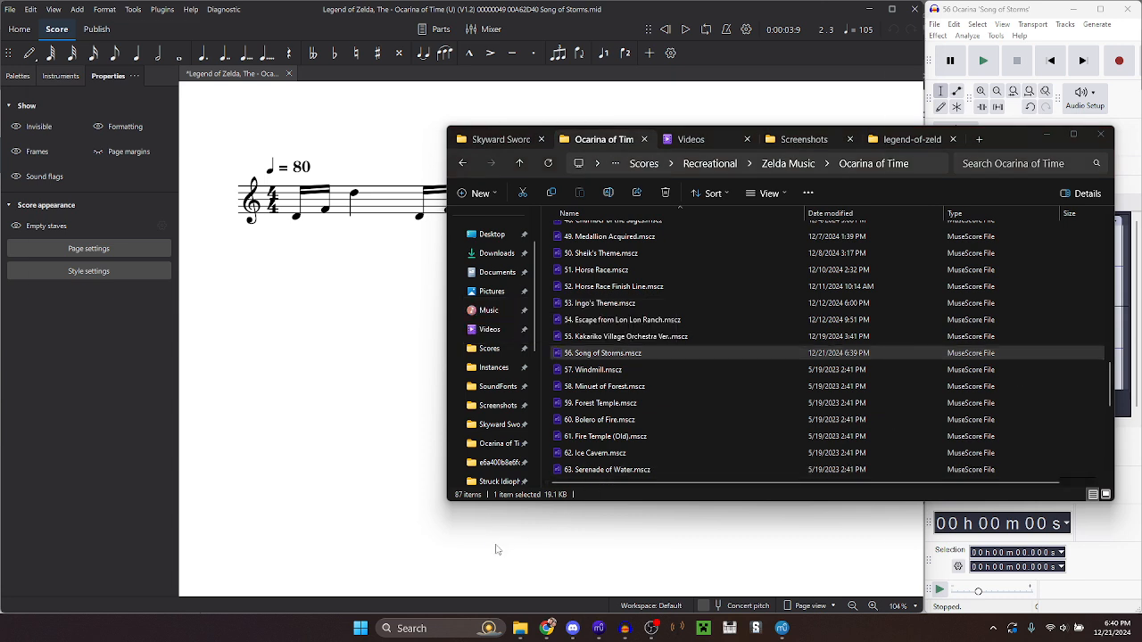
ctrl+scroll(451, 176, up, 8)
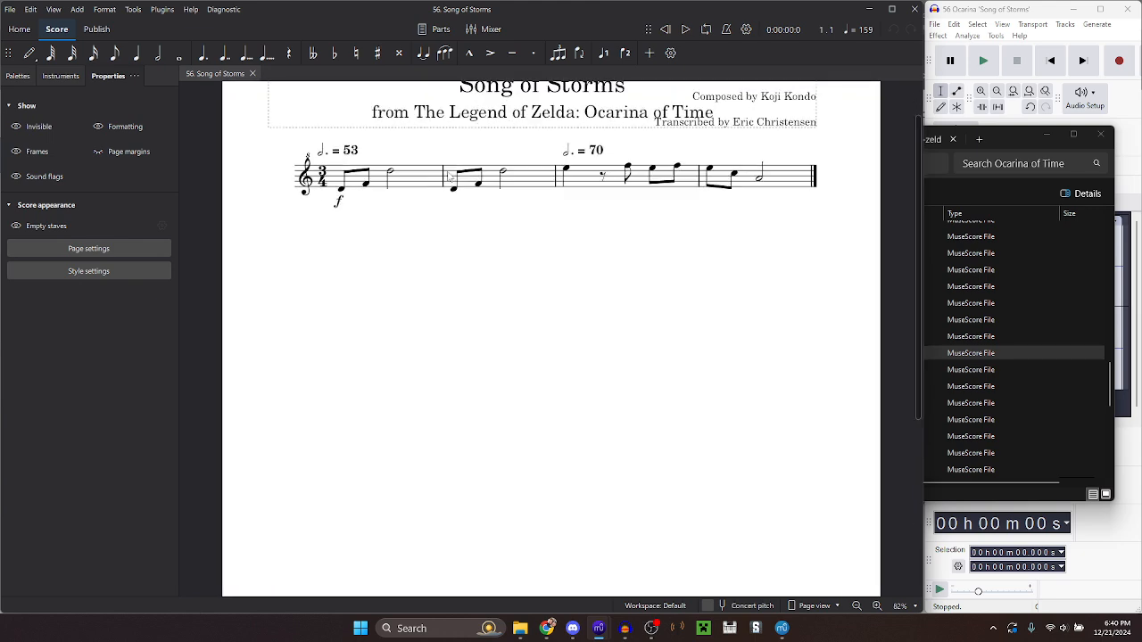
Return to the MIDI score and inspect the first low D and the following quarter note in its opening measure
mouse_move(600, 636)
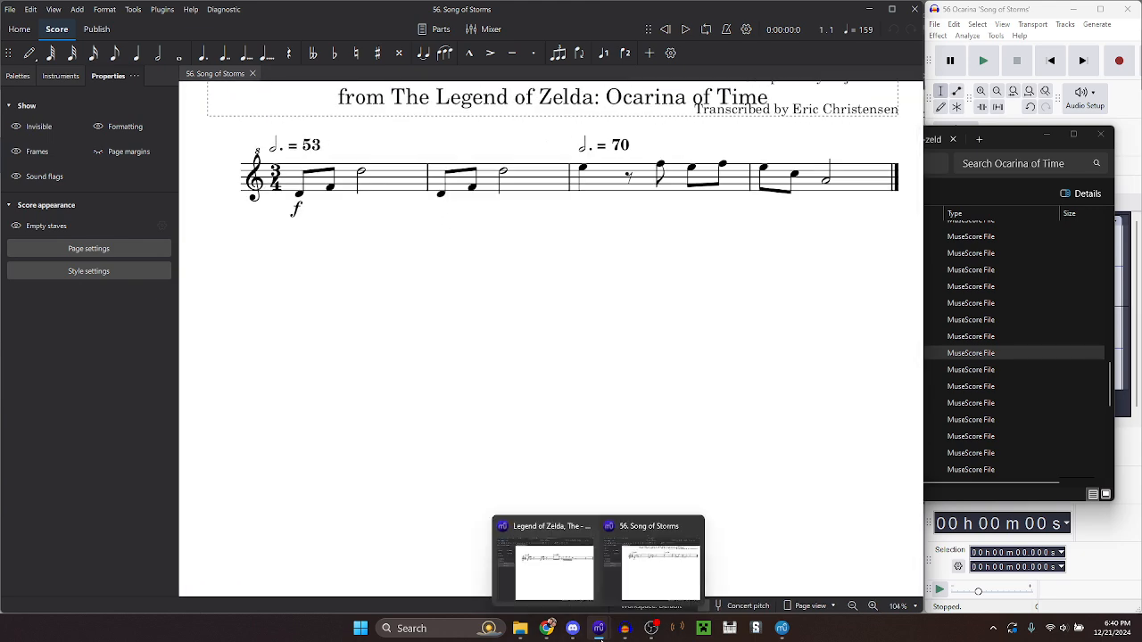
click(551, 560)
click(297, 218)
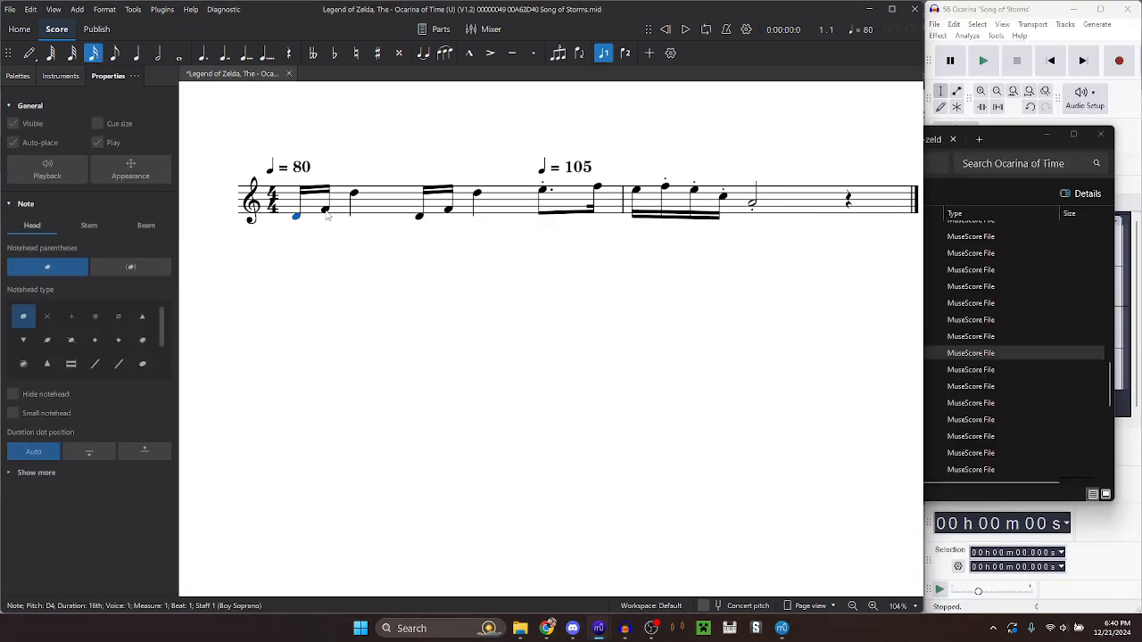
click(354, 195)
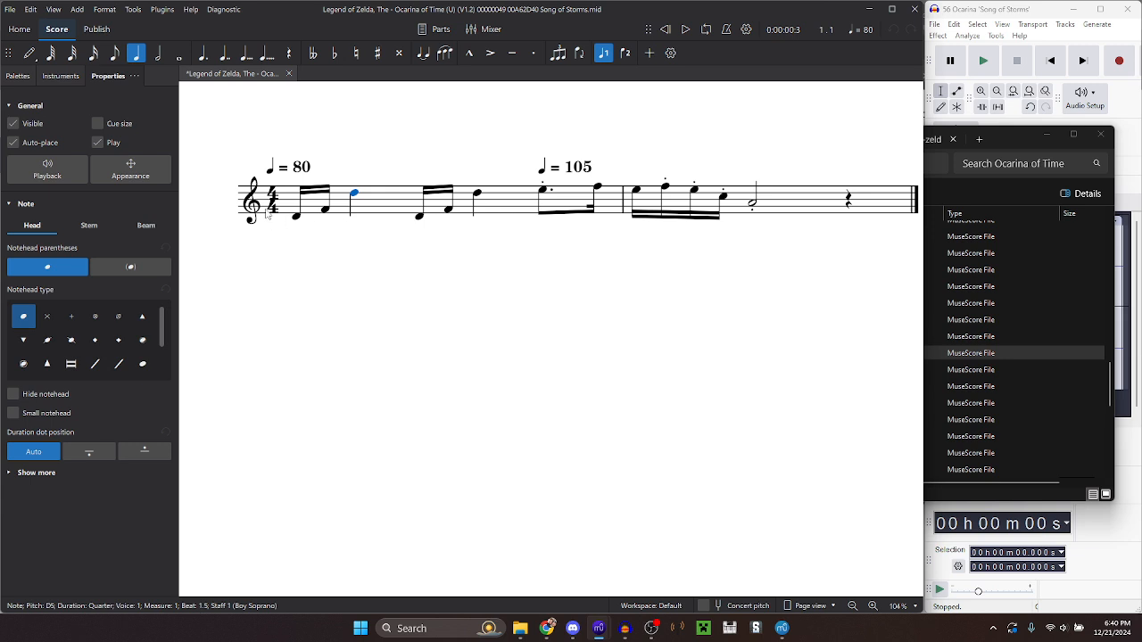
Using the MIDI score's opening tempo as reference, override the first tempo marking's playback speed to 160 BPM in the Song of Storms score
click(297, 168)
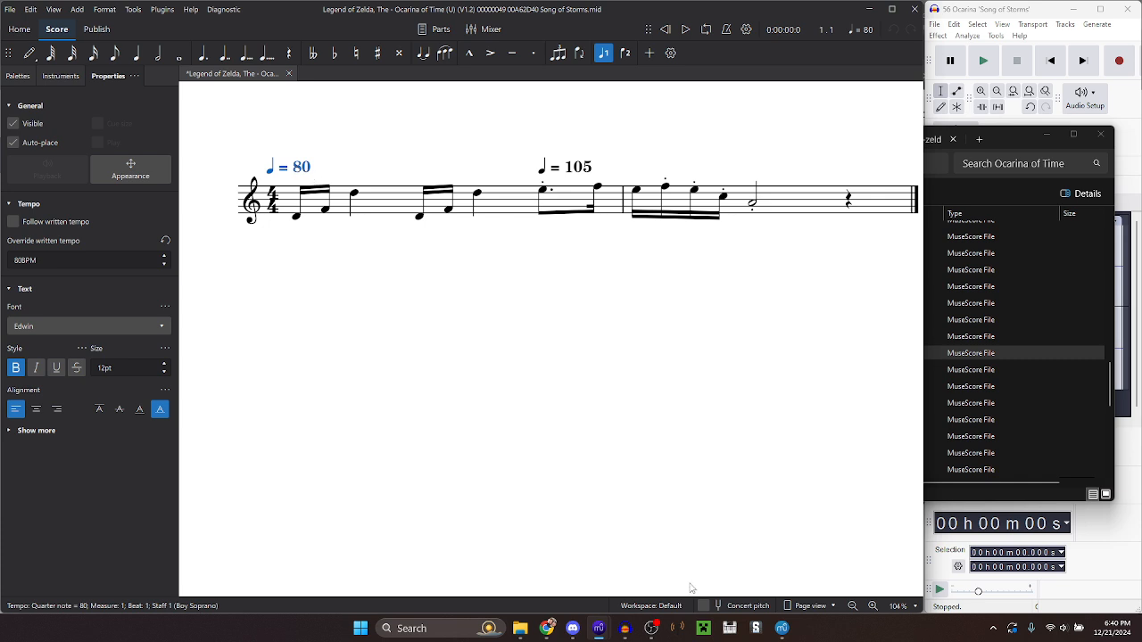
mouse_move(600, 637)
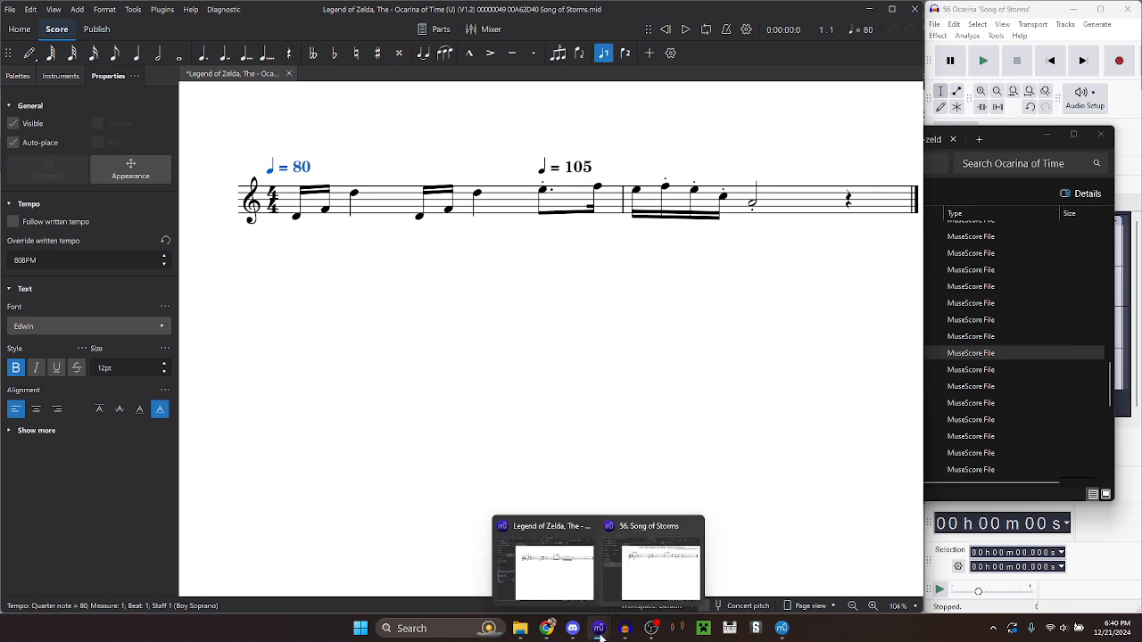
click(622, 556)
click(308, 147)
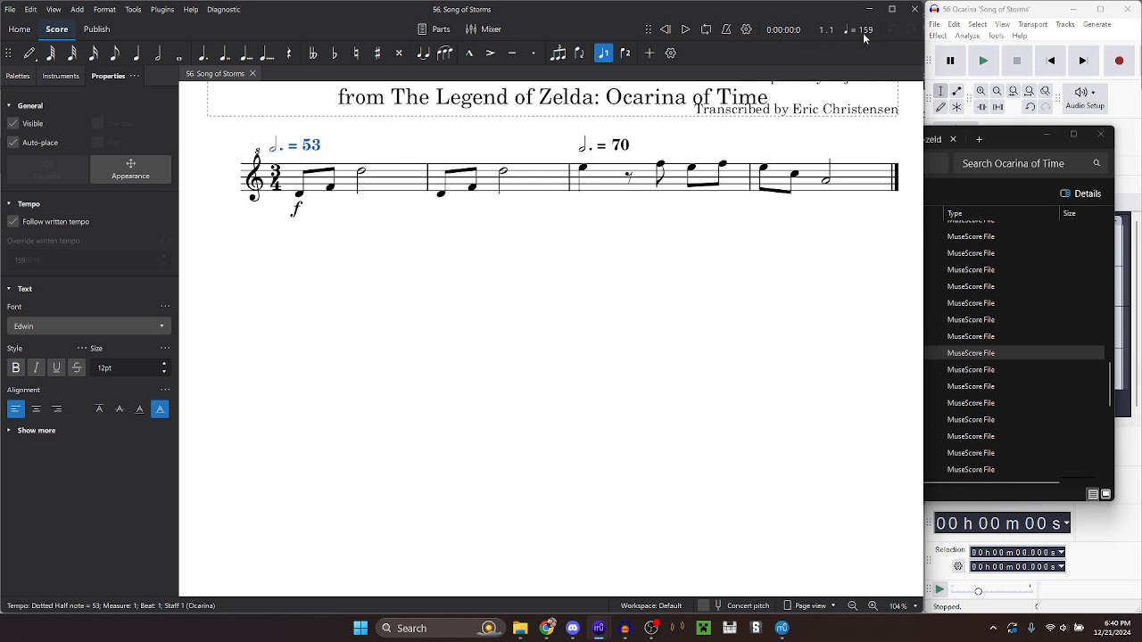
click(43, 223)
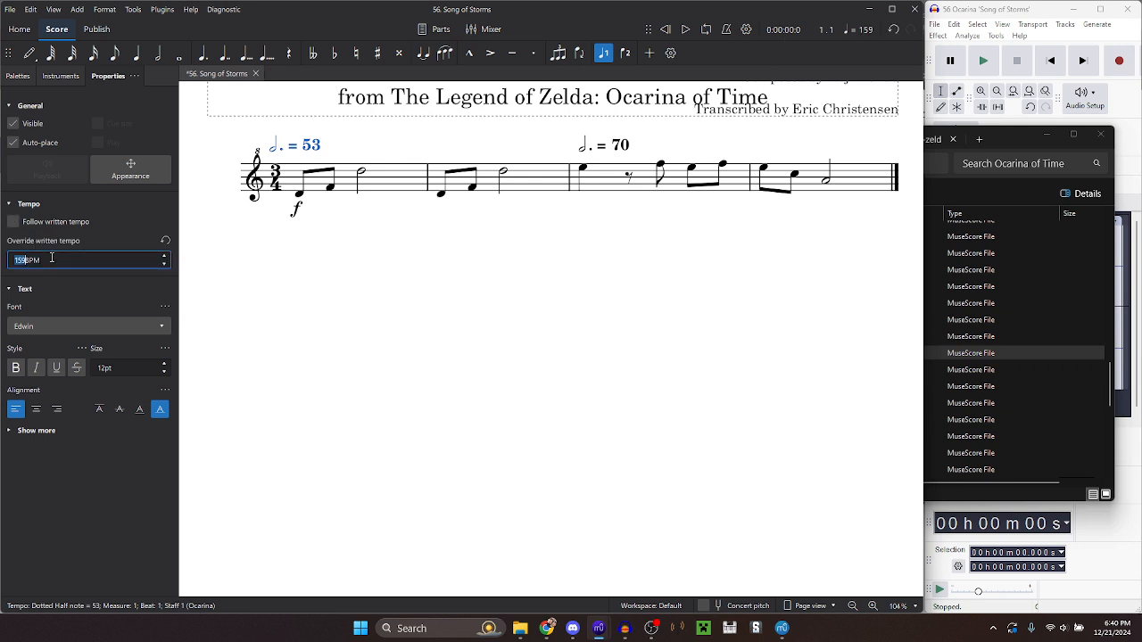
text(160)
key(Return)
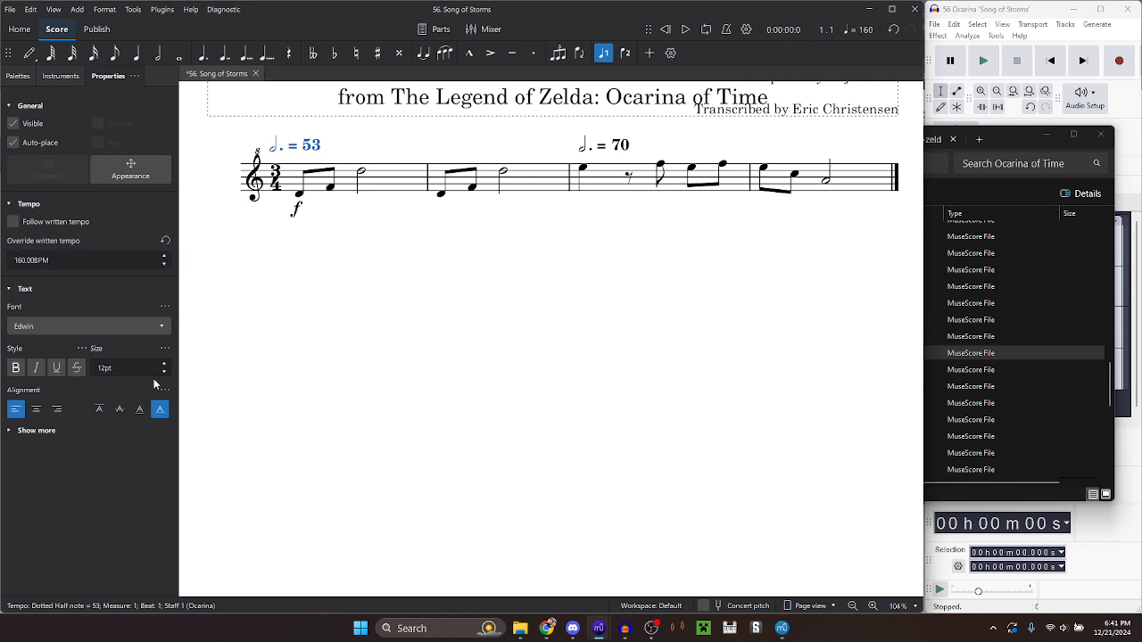
click(506, 285)
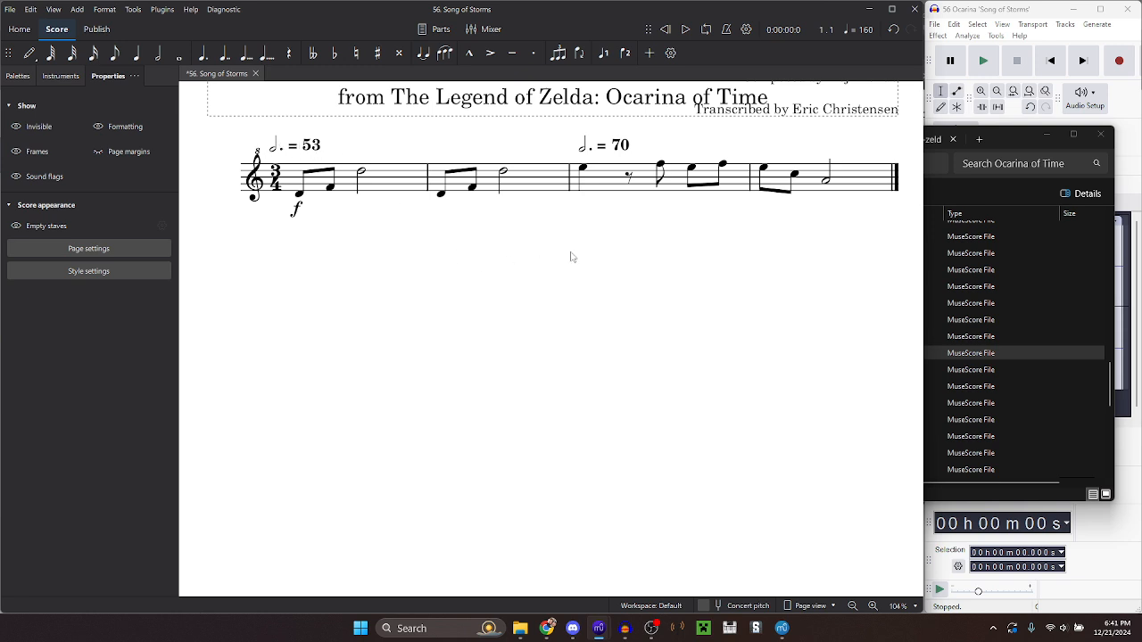
Compare the playback speed of the second tempo marking with the second tempo in the MIDI score
click(622, 150)
mouse_move(625, 630)
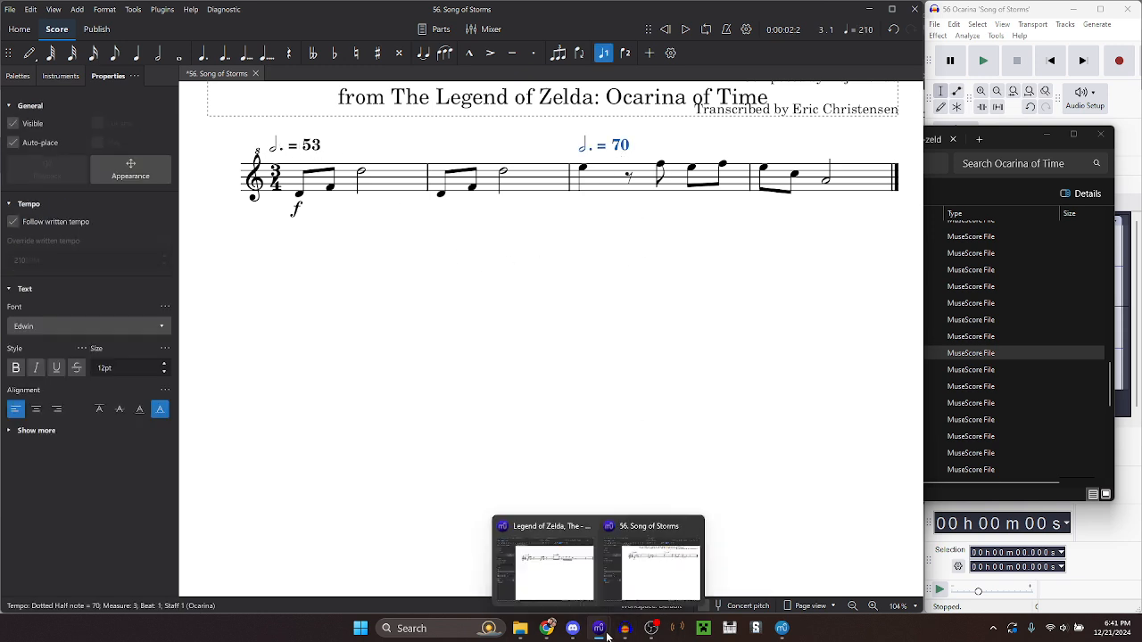
click(553, 564)
click(586, 167)
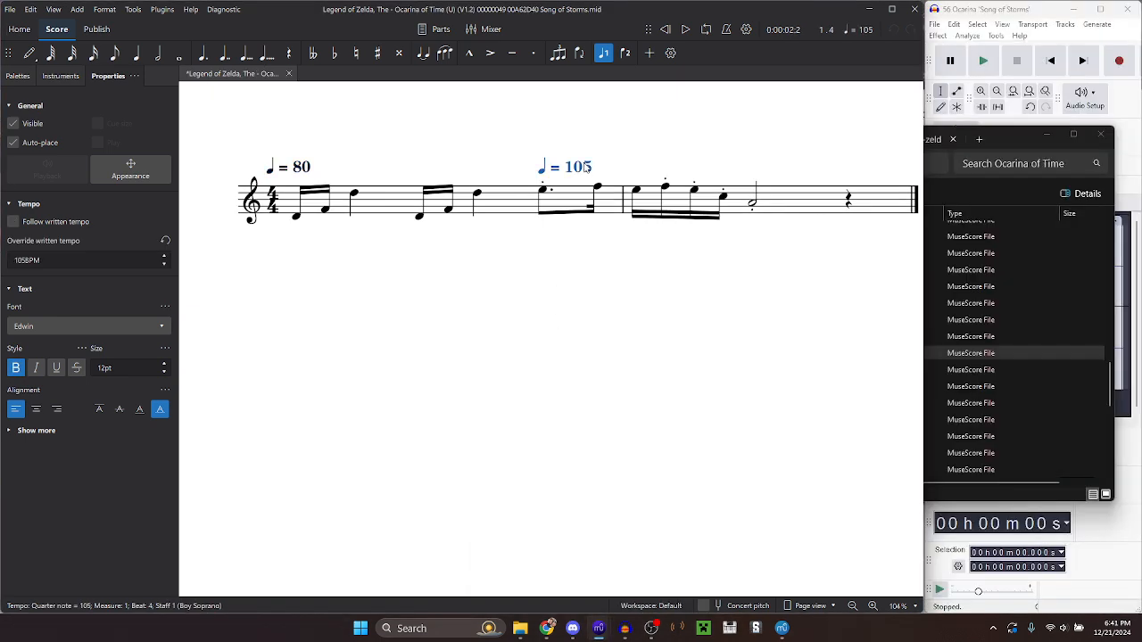
mouse_move(599, 628)
click(651, 564)
click(499, 382)
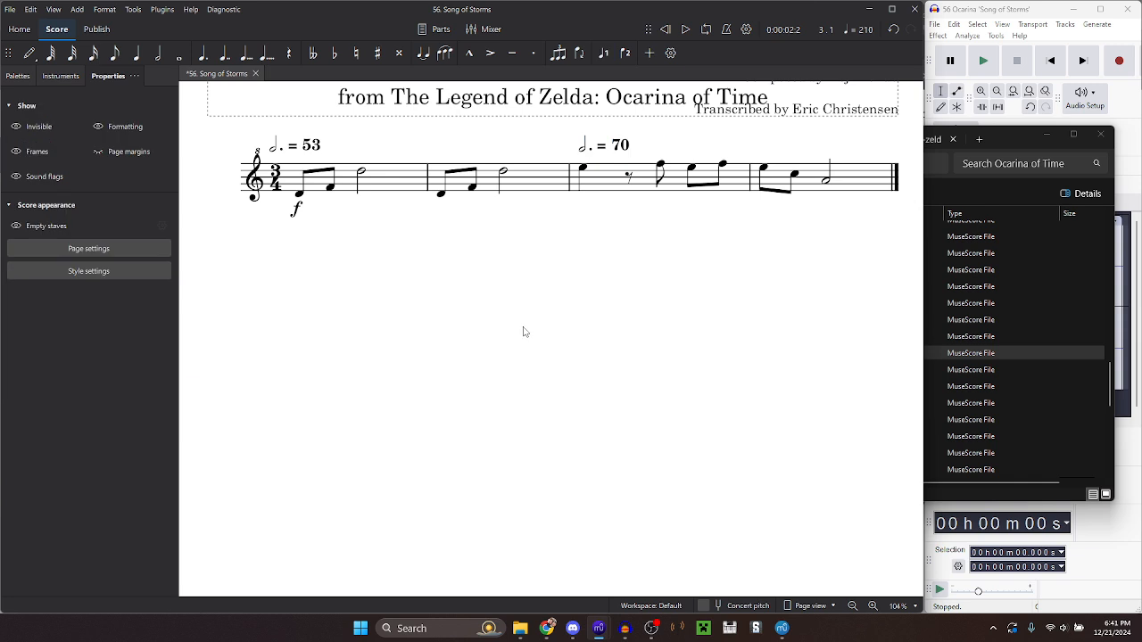
Save the Song of Storms score with its opening tempo override
scroll(438, 462, up, 2)
ctrl+scroll(385, 465, down, 3)
key(ctrl+s)
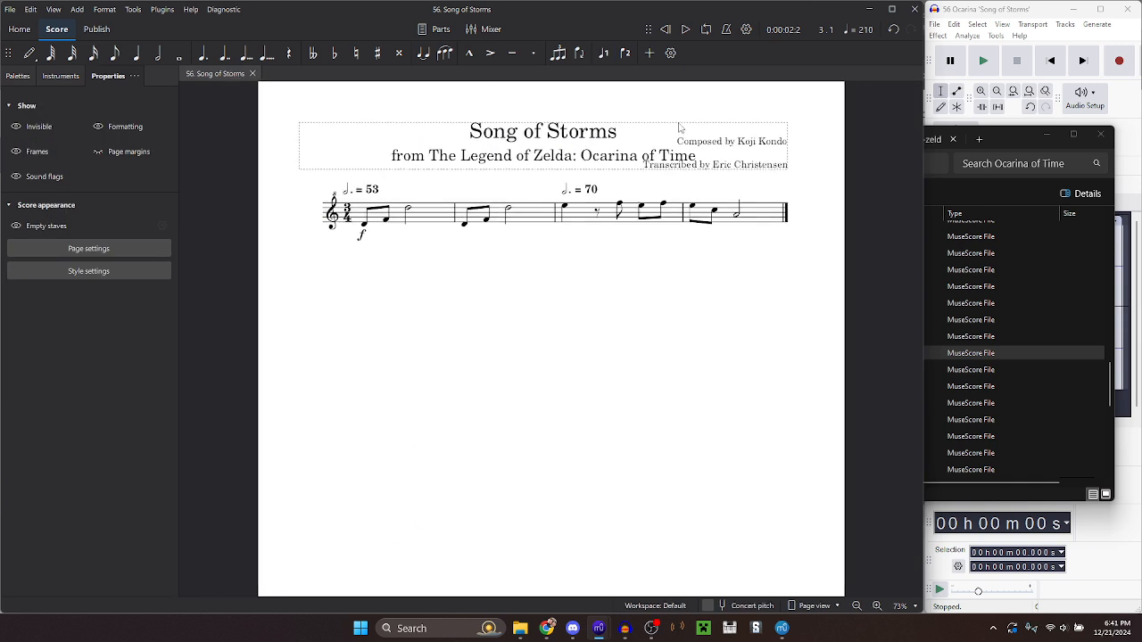
Nudge the subtitle "from The Legend of Zelda: Ocarina of Time" slightly upward and save the score
click(665, 154)
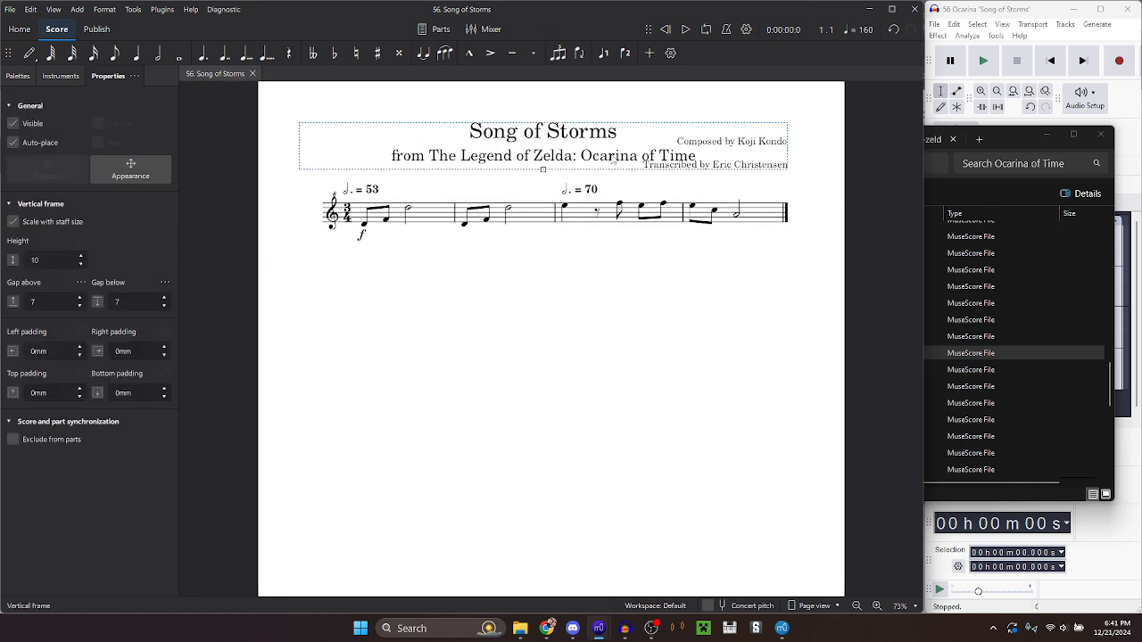
click(612, 156)
key(Up)
key(Up)
key(Up)
key(Up)
key(Up)
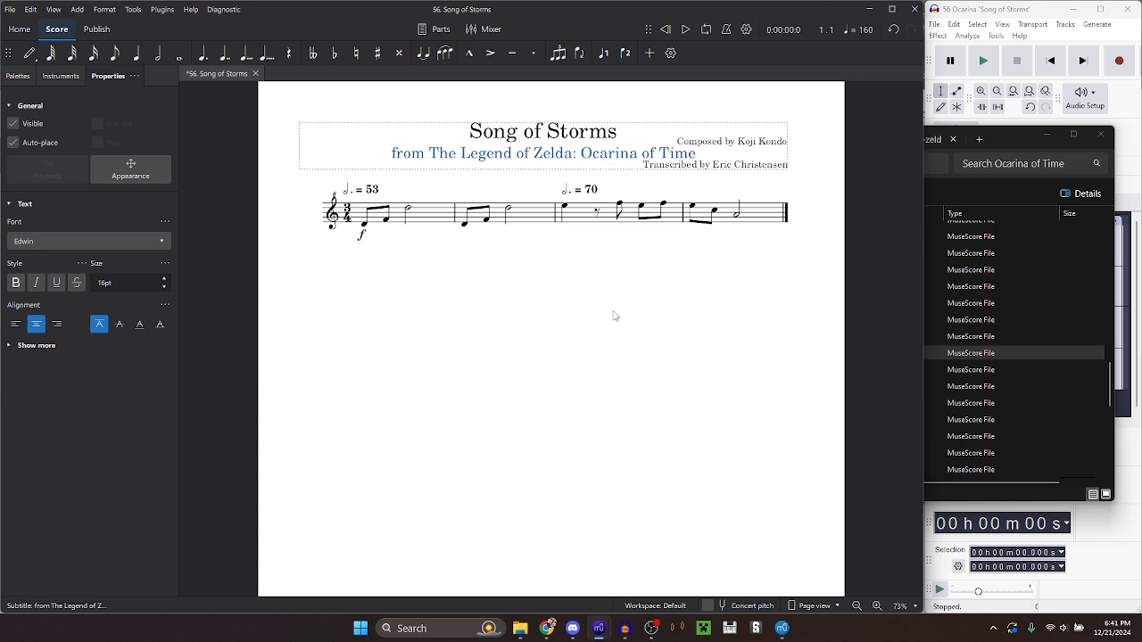
right_click(614, 316)
click(641, 340)
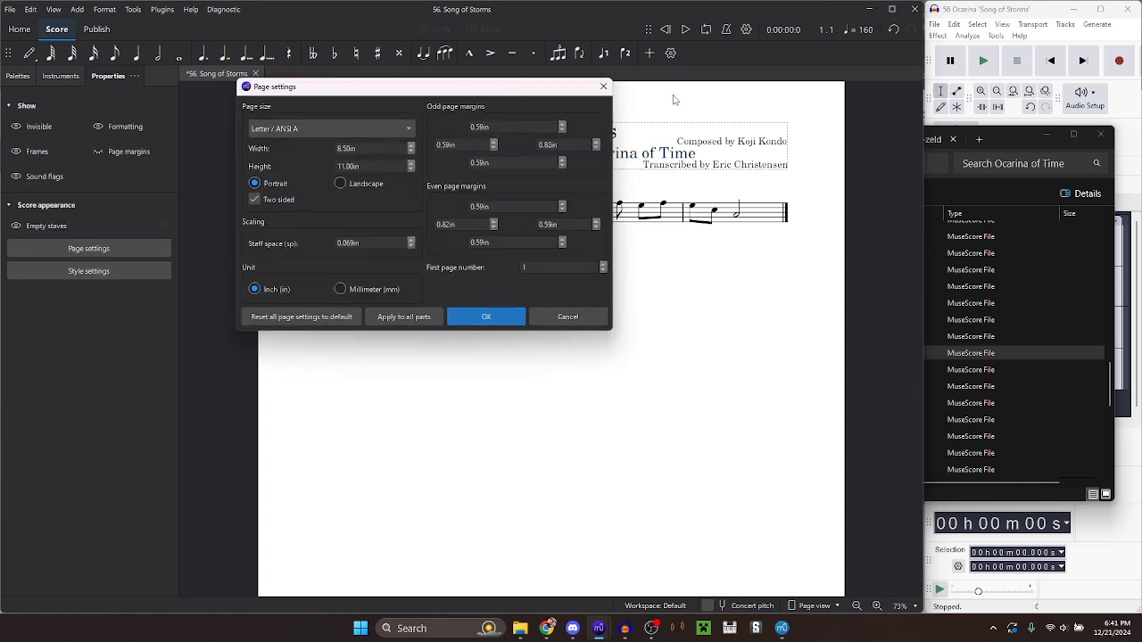
click(603, 86)
key(ctrl+s)
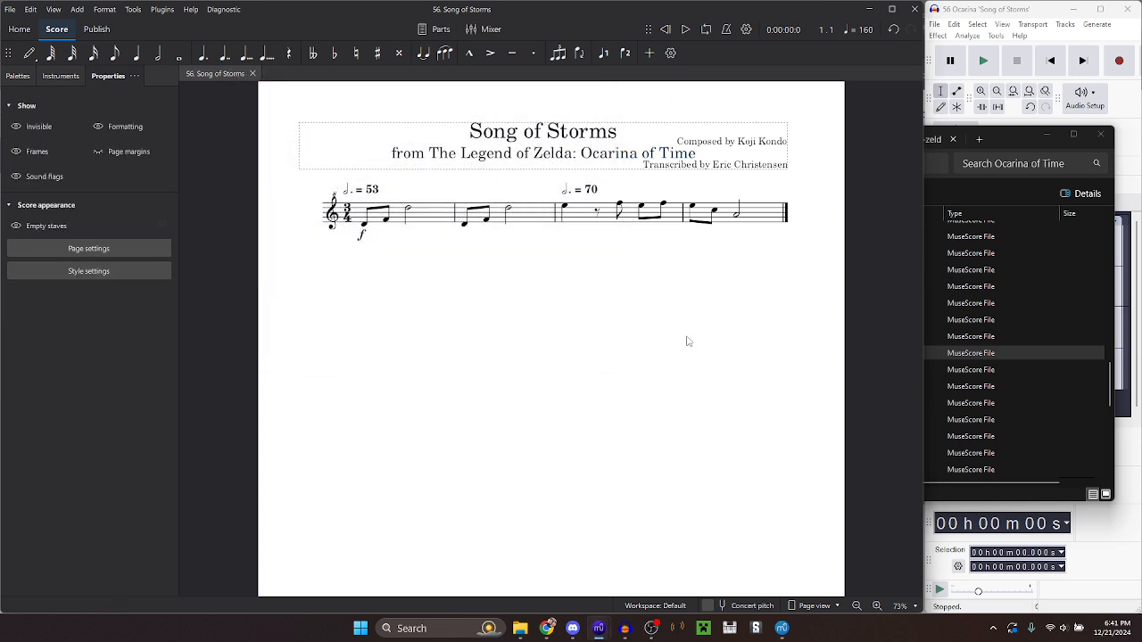
Play the original recording in Audacity, then try wide guitar vibrato lines over the half notes of measures 1, 2 and 4 in MuseScore
click(1012, 9)
key(space)
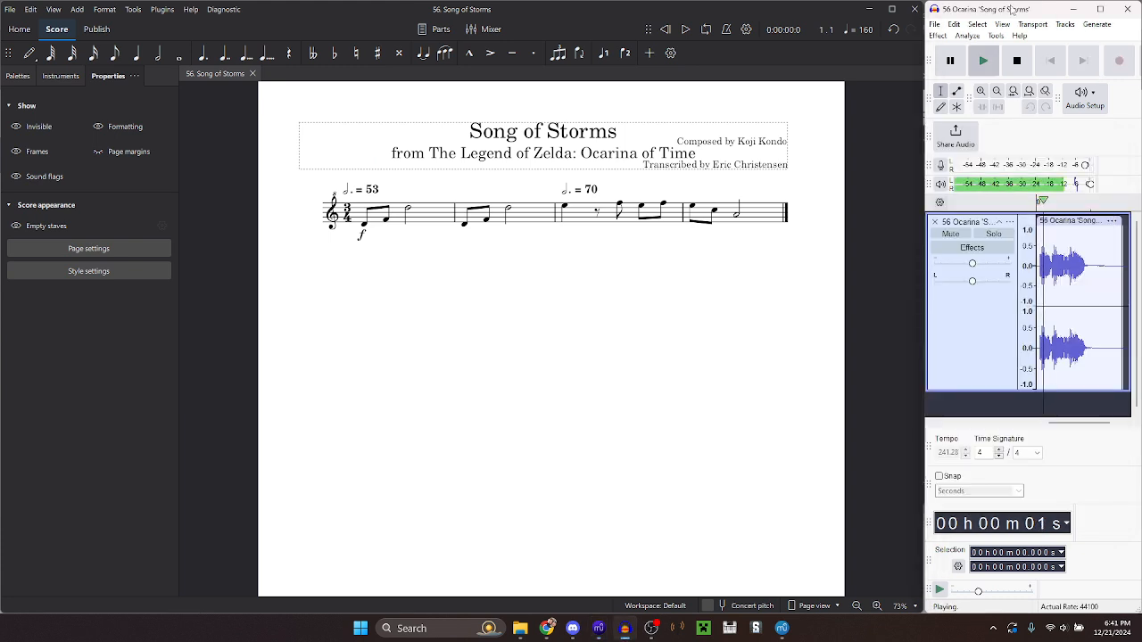
click(407, 207)
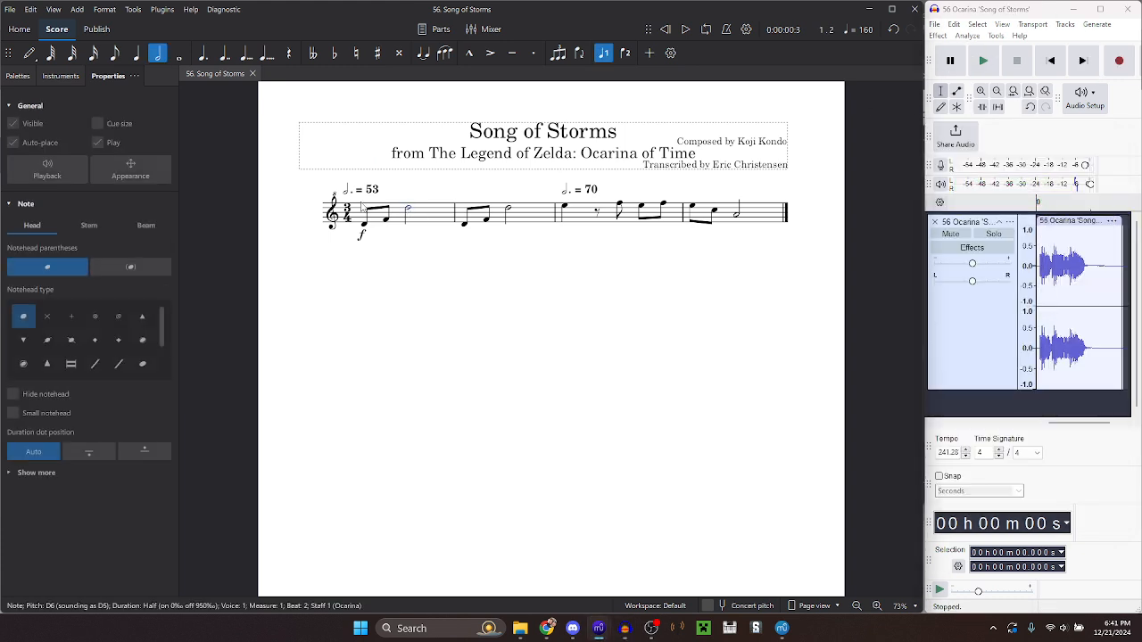
click(17, 76)
click(14, 212)
click(15, 212)
click(14, 164)
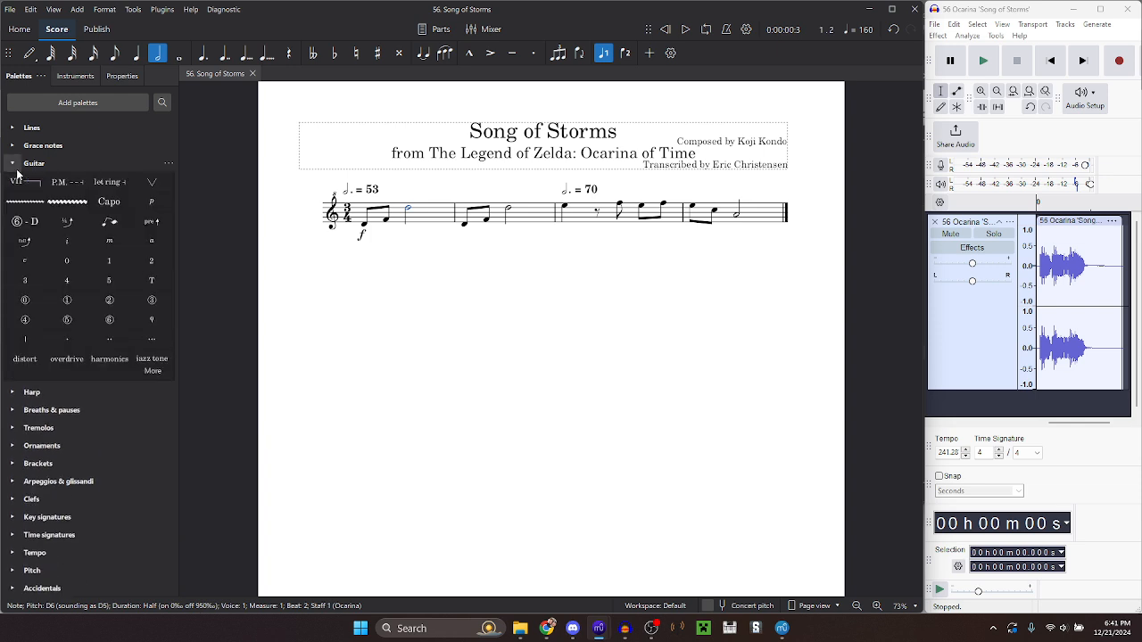
click(50, 205)
click(426, 195)
key(v)
click(511, 213)
key(ctrl+v)
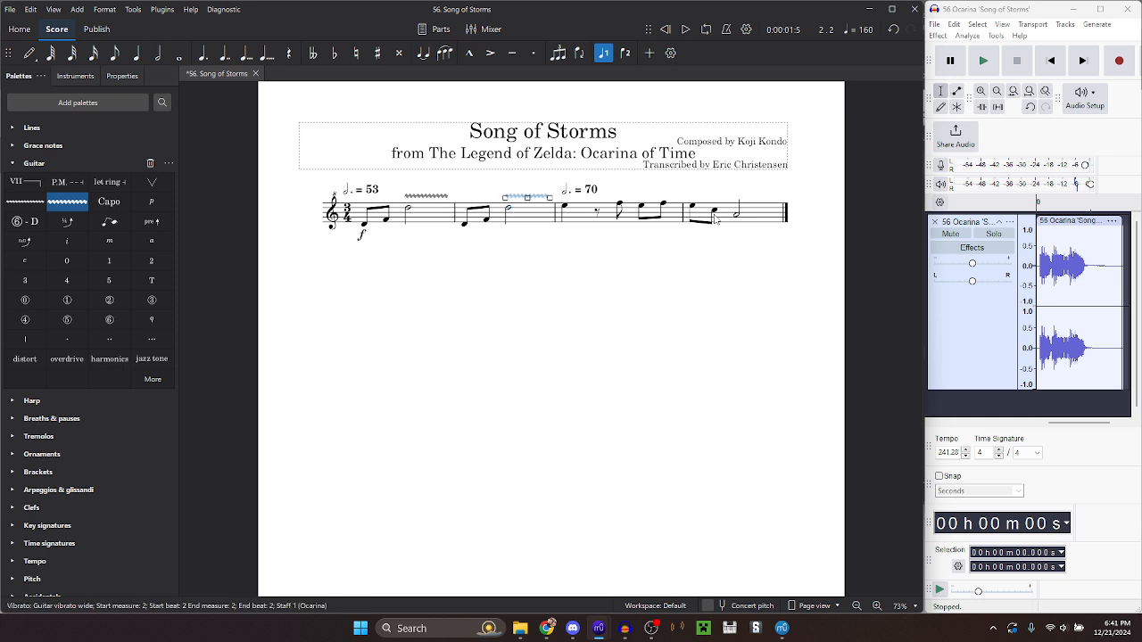
click(736, 218)
key(ctrl+v)
Play the score from its first note and delete the three vibrato lines
click(364, 225)
key(space)
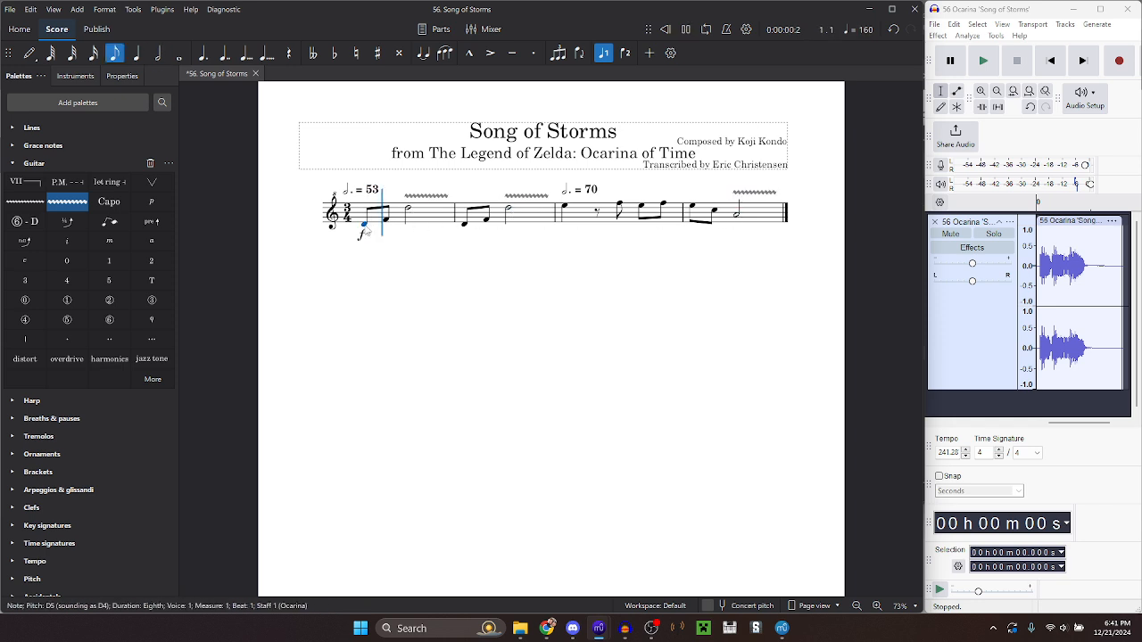
click(435, 197)
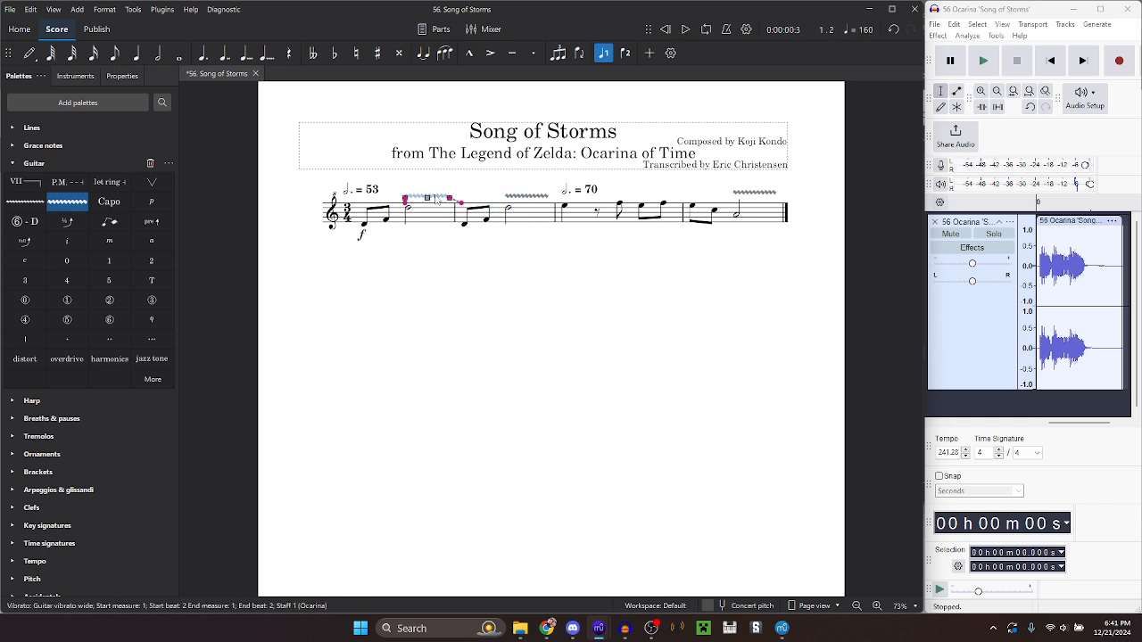
key(Delete)
click(519, 195)
key(Delete)
click(749, 192)
key(Delete)
Try the wavy vibrato articulation on the half notes of measures 1, 2 and 4, play it back, and undo it
ctrl+click(412, 213)
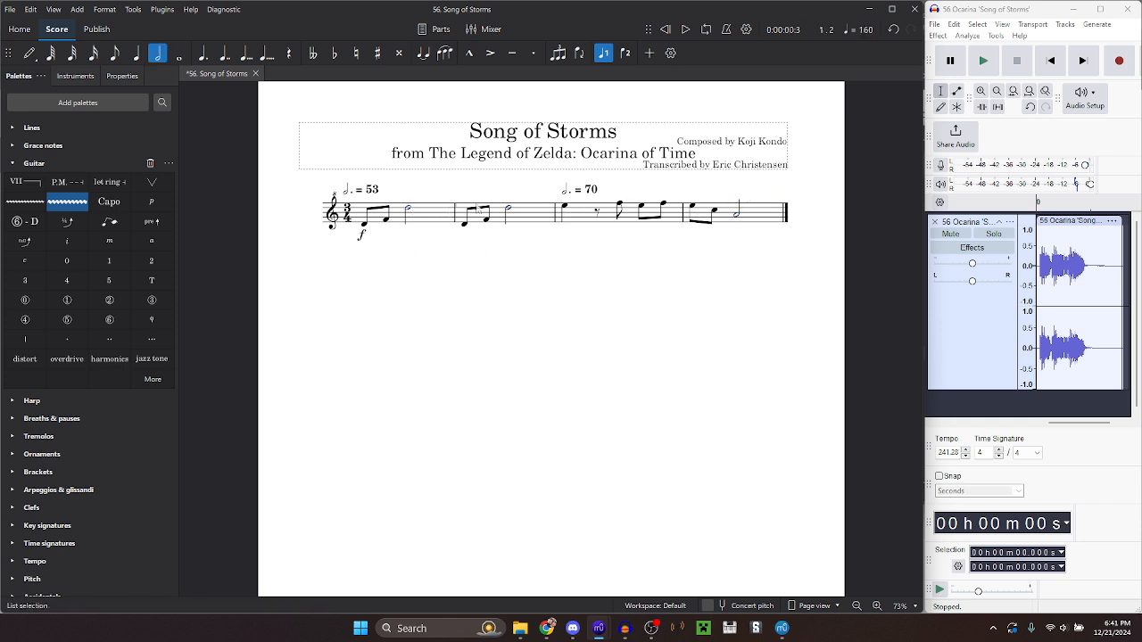
ctrl+click(508, 212)
scroll(102, 395, down, 3)
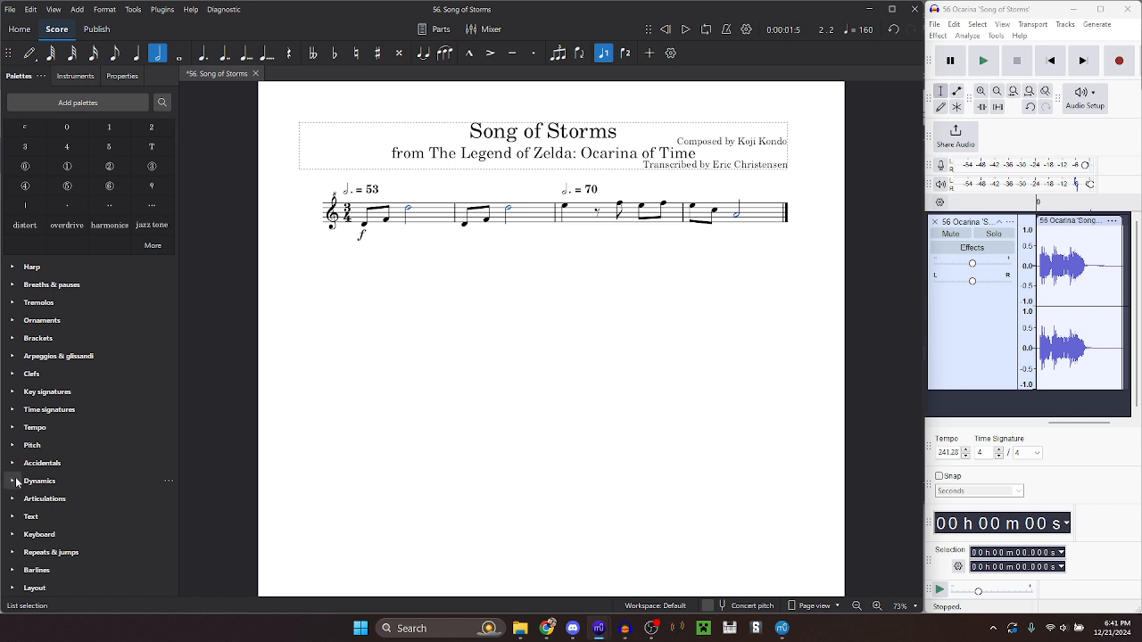
click(15, 500)
click(144, 558)
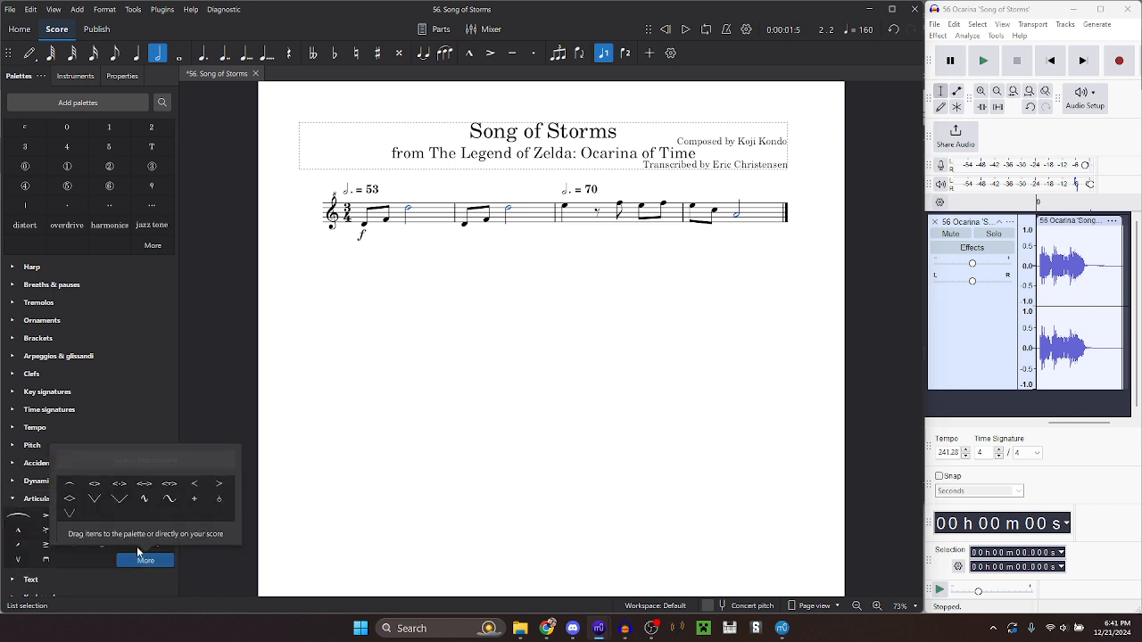
click(144, 499)
click(364, 224)
key(space)
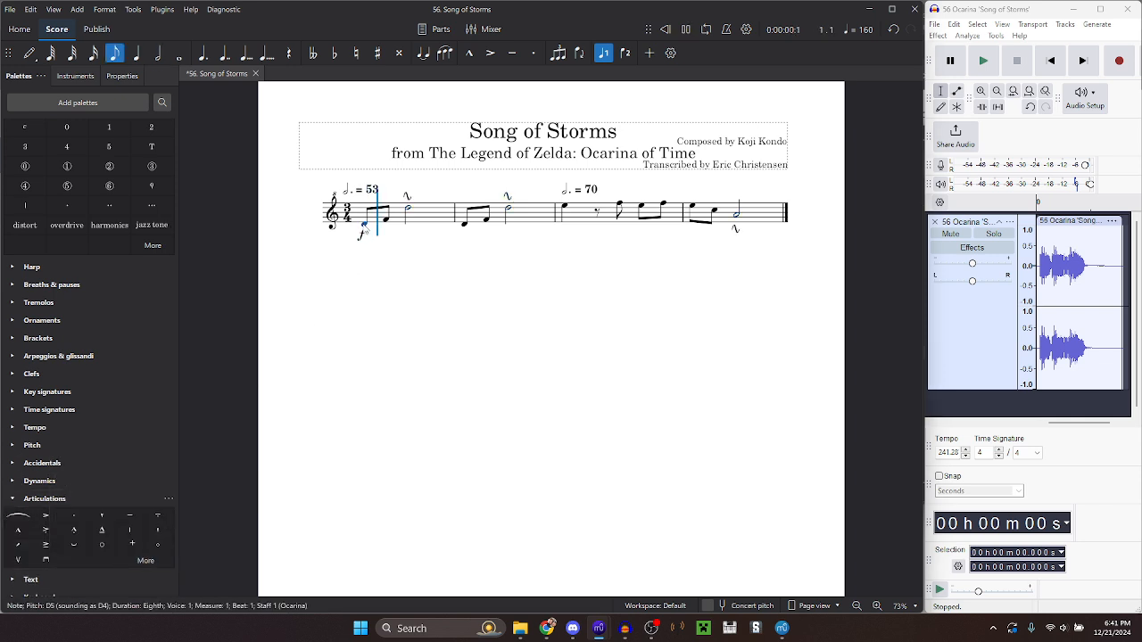
key(space)
key(ctrl+z)
Add a decrescendo hairpin under the final half note and end it with a p dynamic
click(732, 217)
key(shift+period)
scroll(72, 348, down, 1)
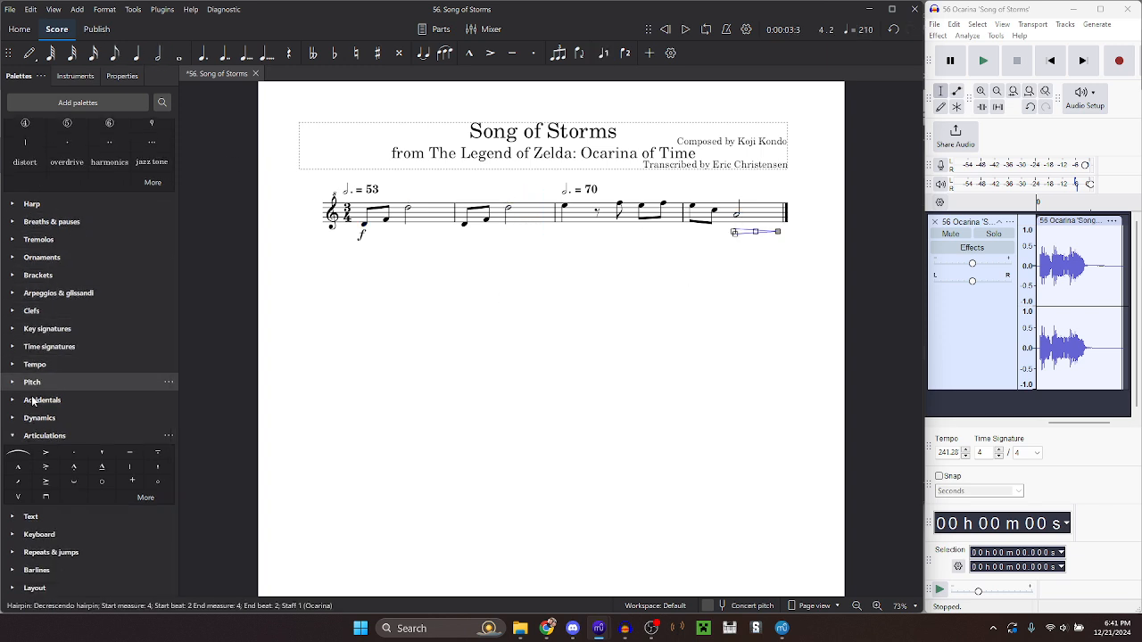
click(45, 418)
click(91, 448)
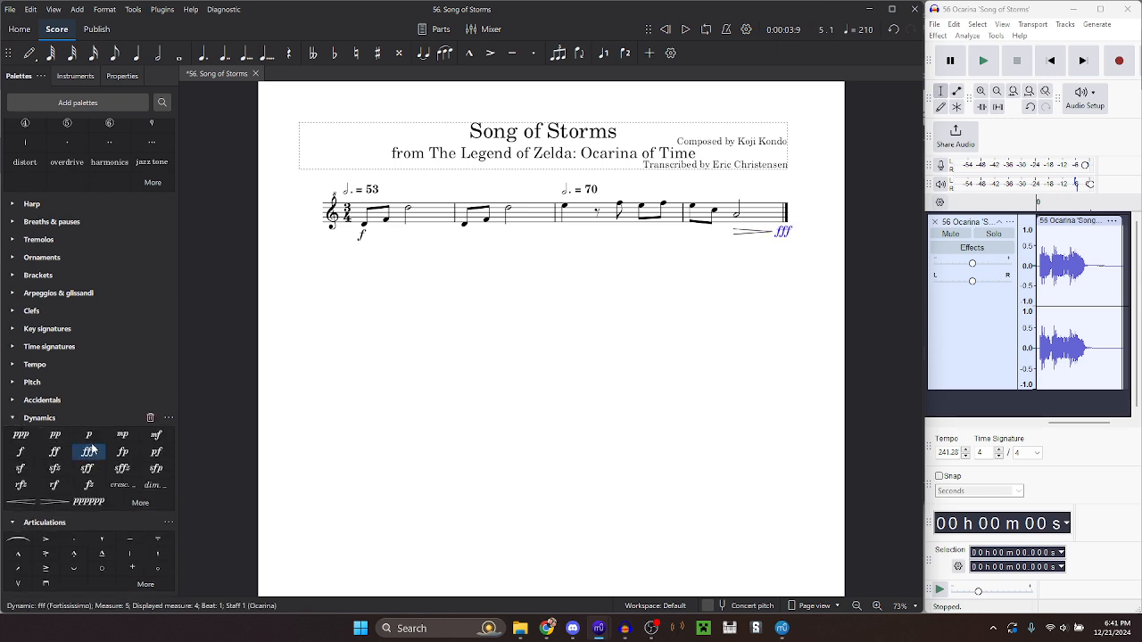
key(ctrl+z)
click(91, 438)
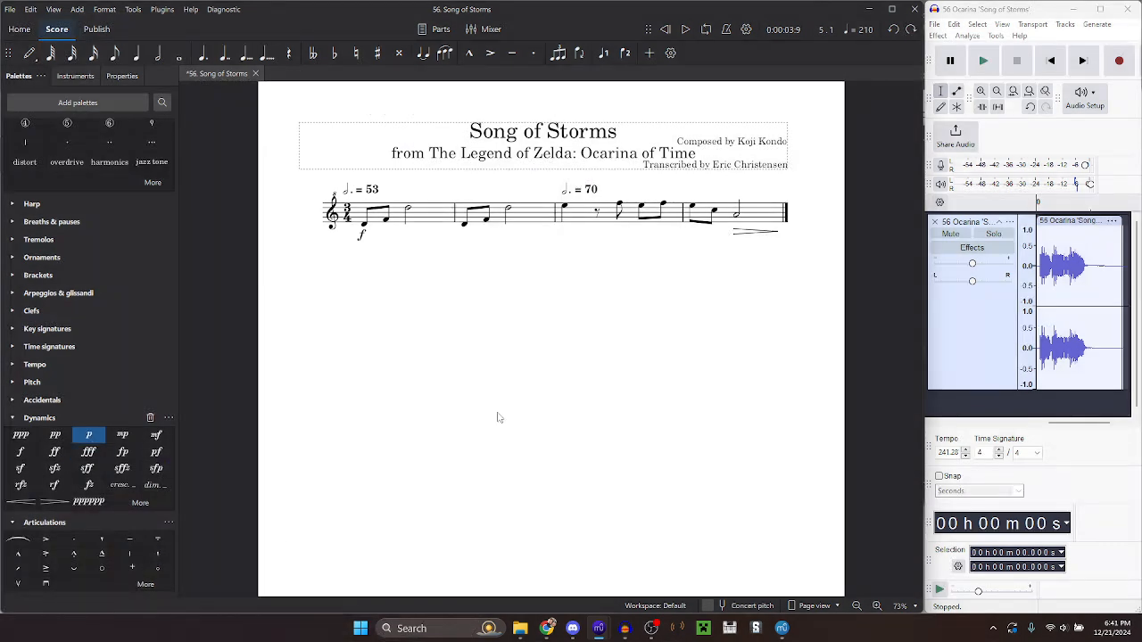
click(774, 232)
click(88, 435)
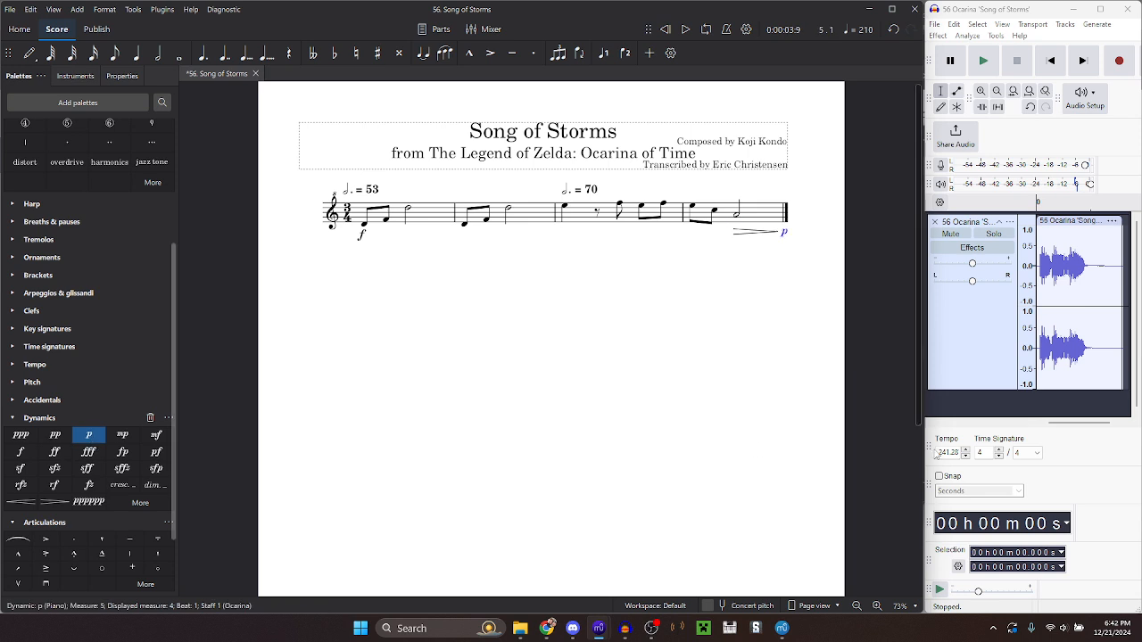
Play the original recording in Audacity and compare its fading ending with playback of the score's last measure
click(1062, 463)
key(space)
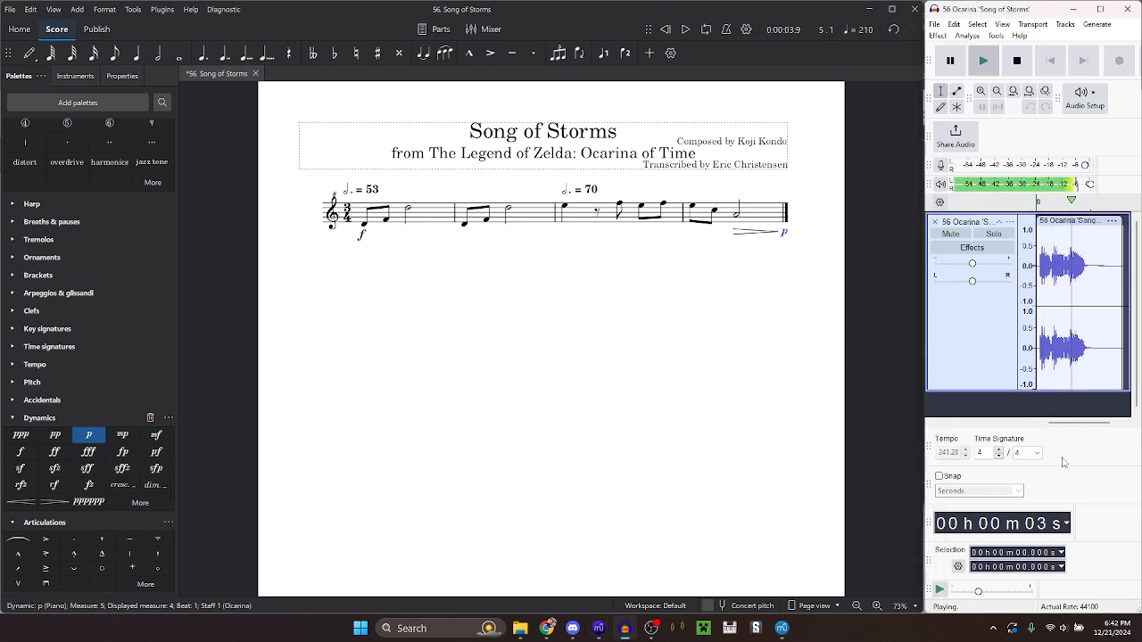
click(693, 208)
key(space)
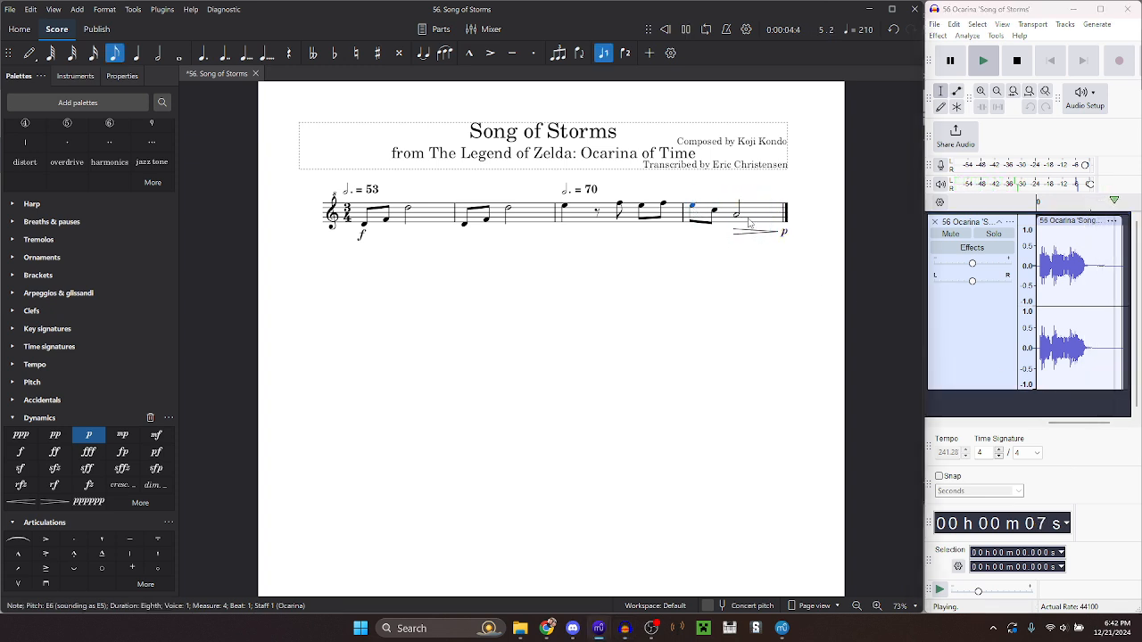
Change the dynamic at the end of the hairpin to mp, audition the closing measures, and save the score
click(122, 434)
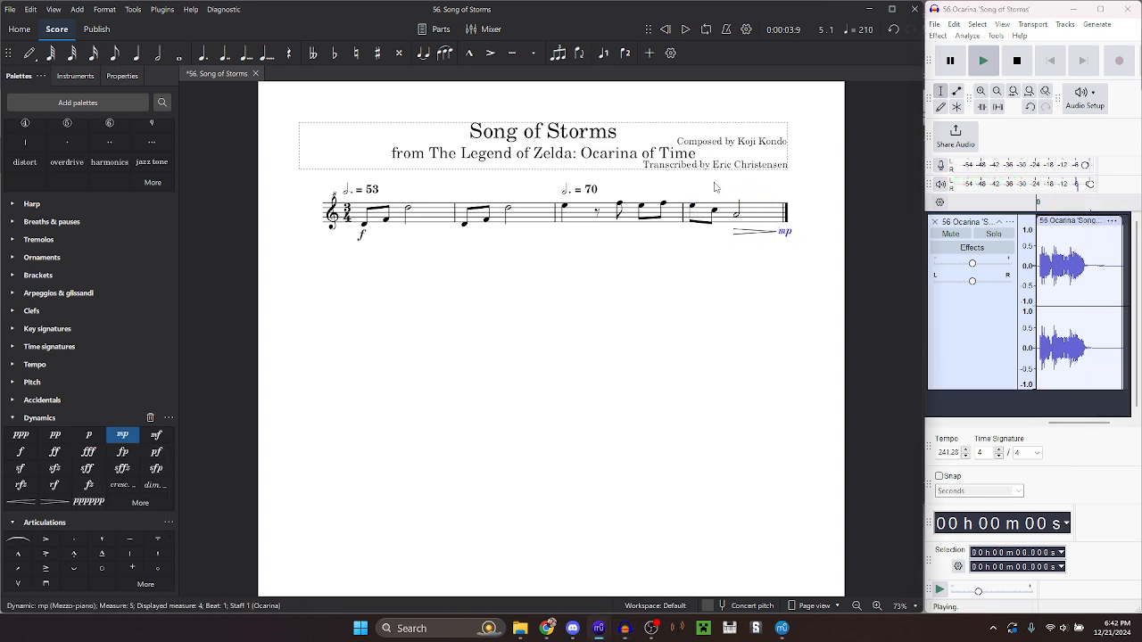
click(566, 208)
key(space)
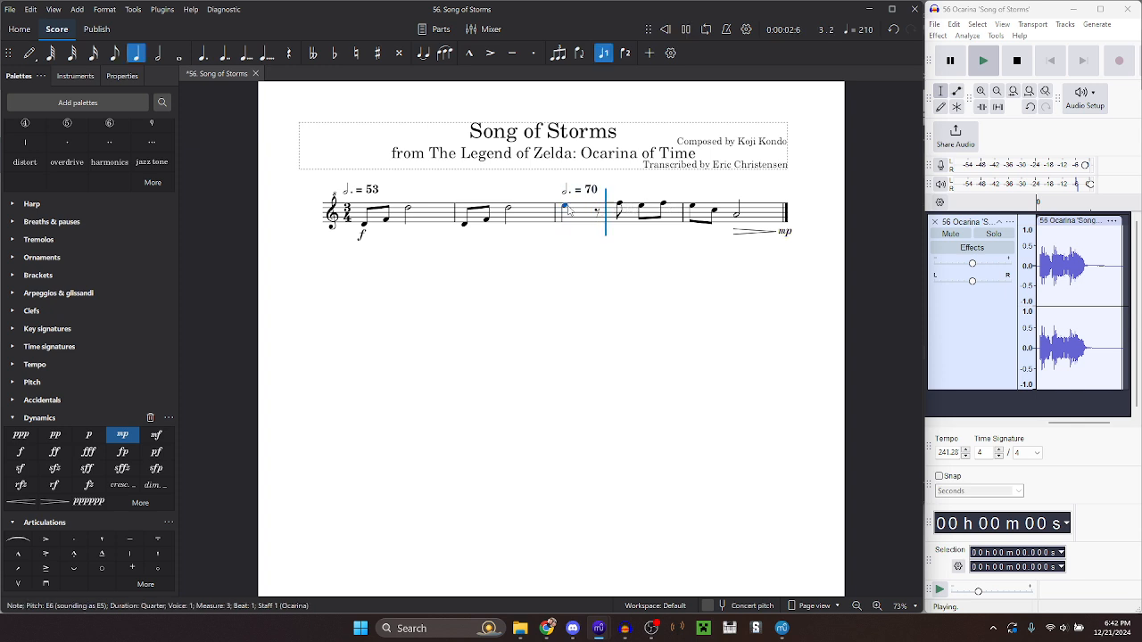
key(Escape)
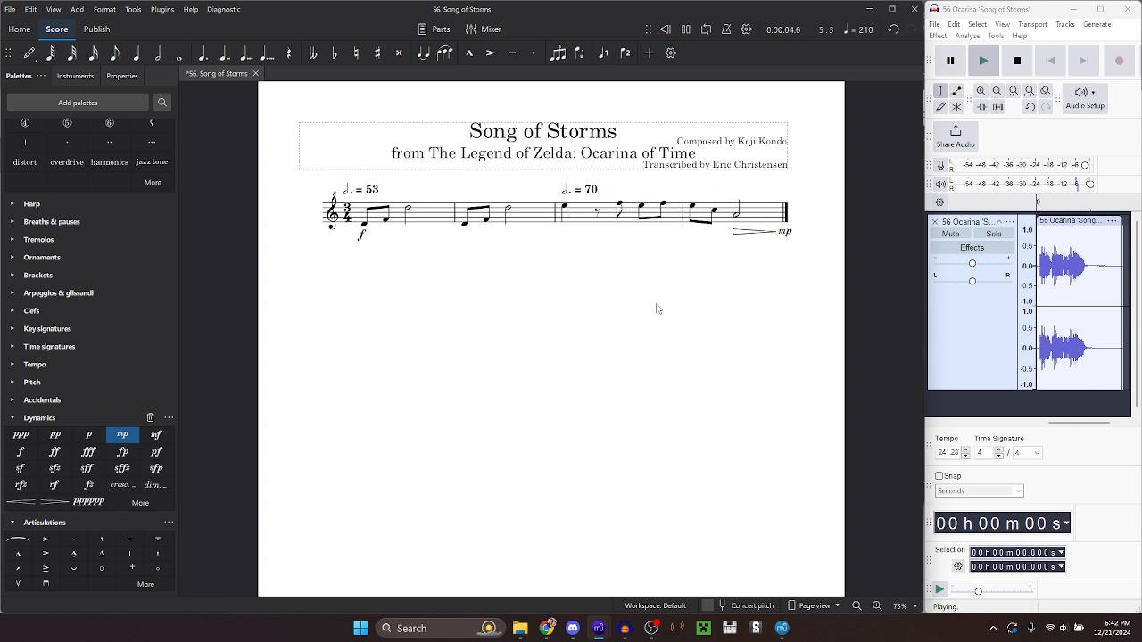
key(ctrl+s)
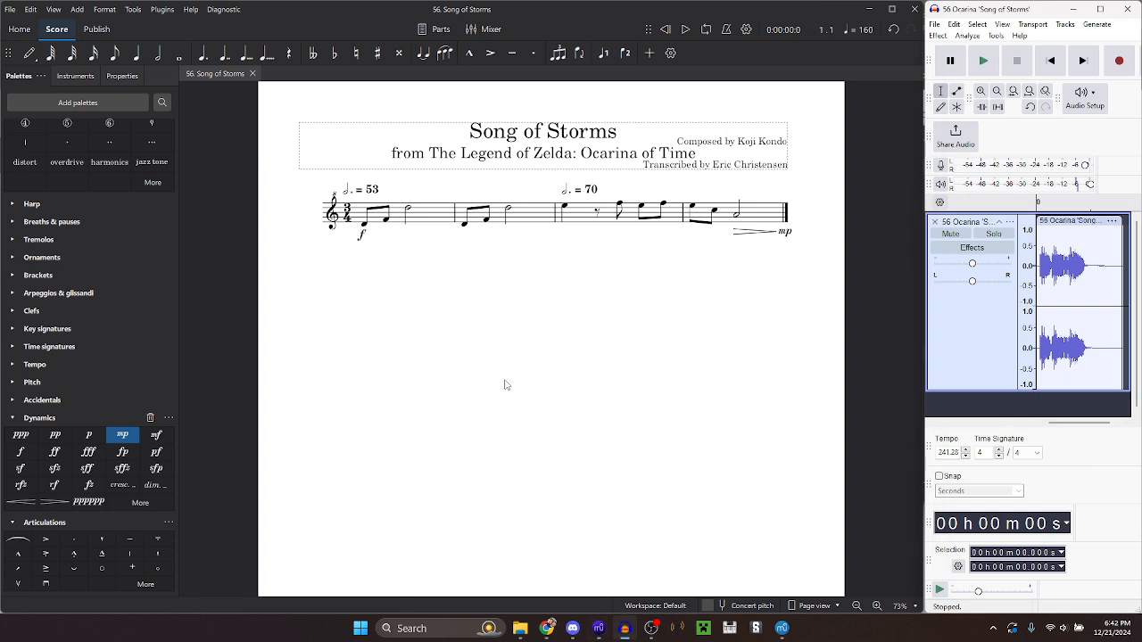
key(space)
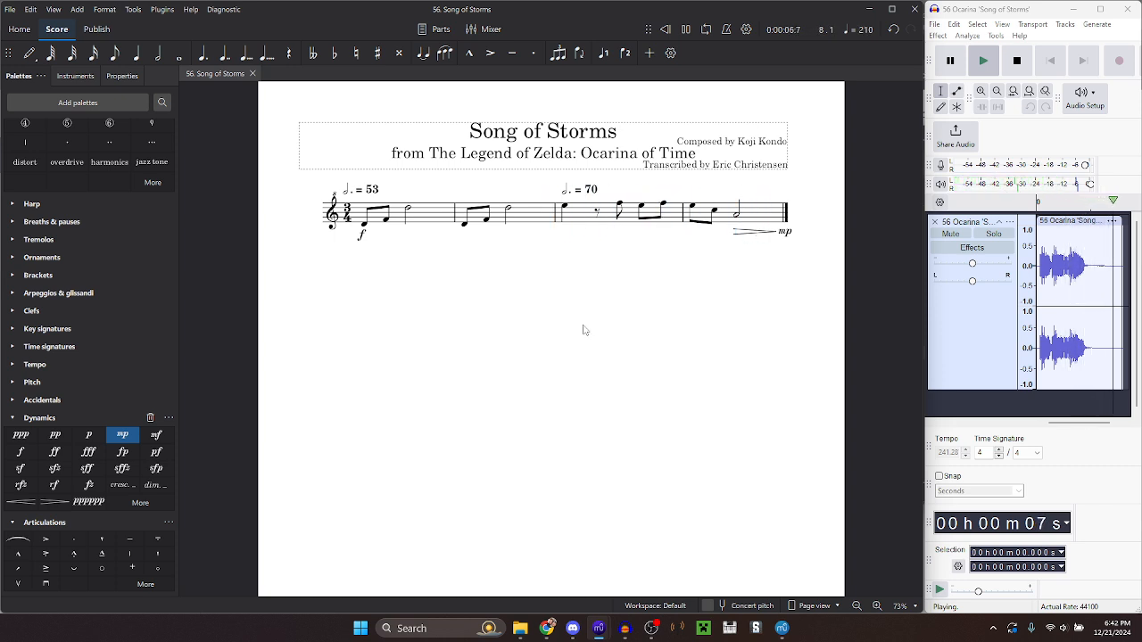
Open the Ocarina of Time Tracking.xlsx workbook from the Ocarina of Time scores folder in File Explorer
click(520, 628)
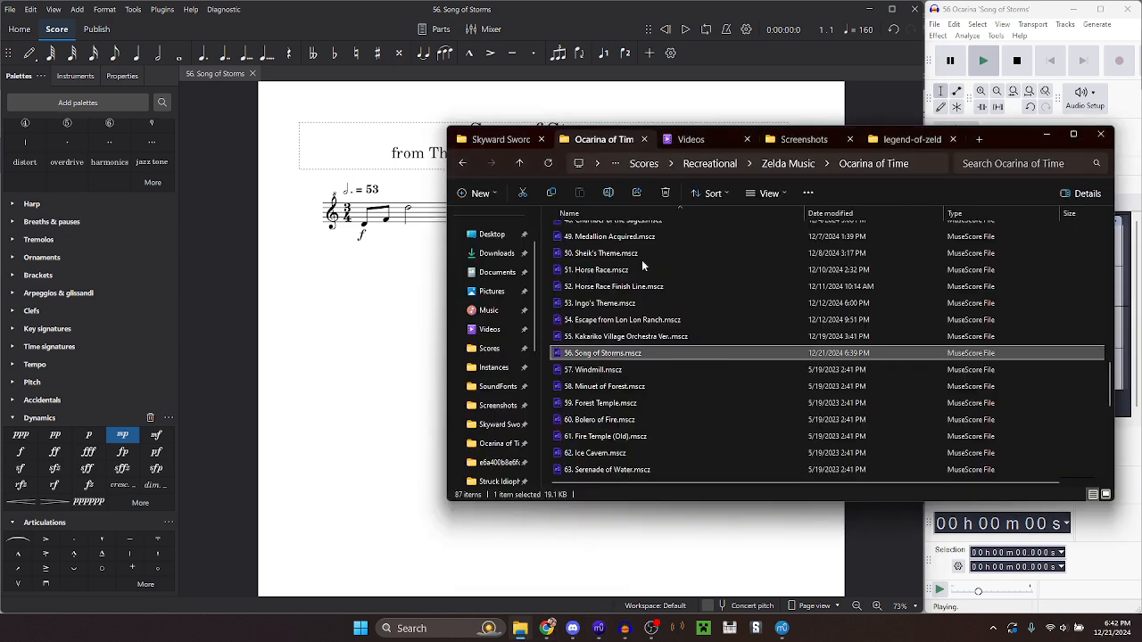
click(614, 353)
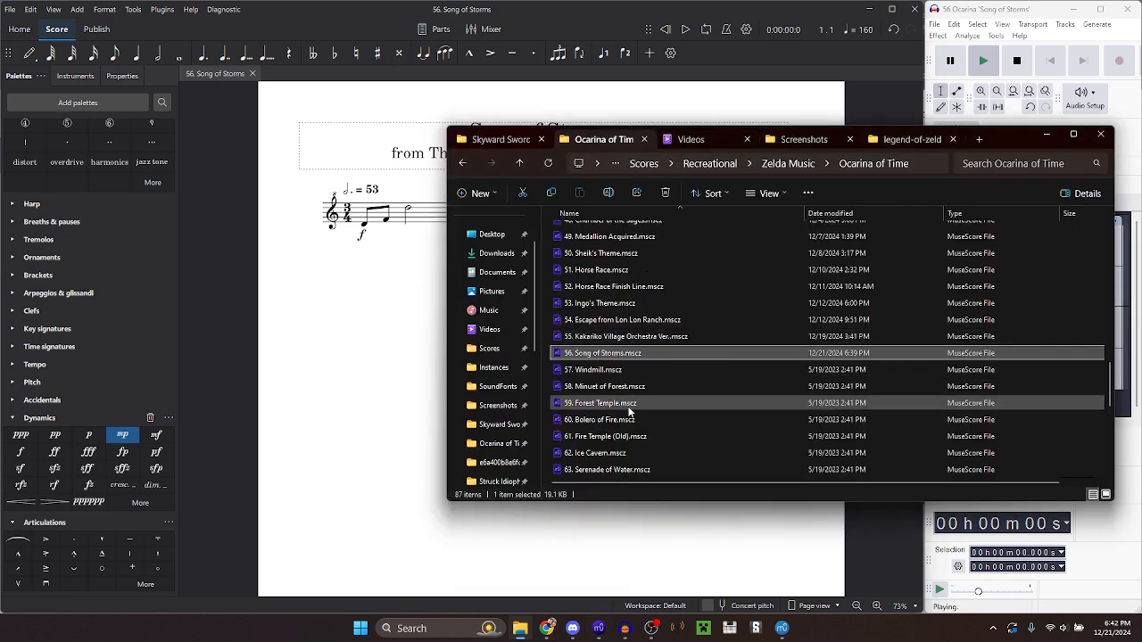
scroll(669, 298, down, 7)
click(621, 473)
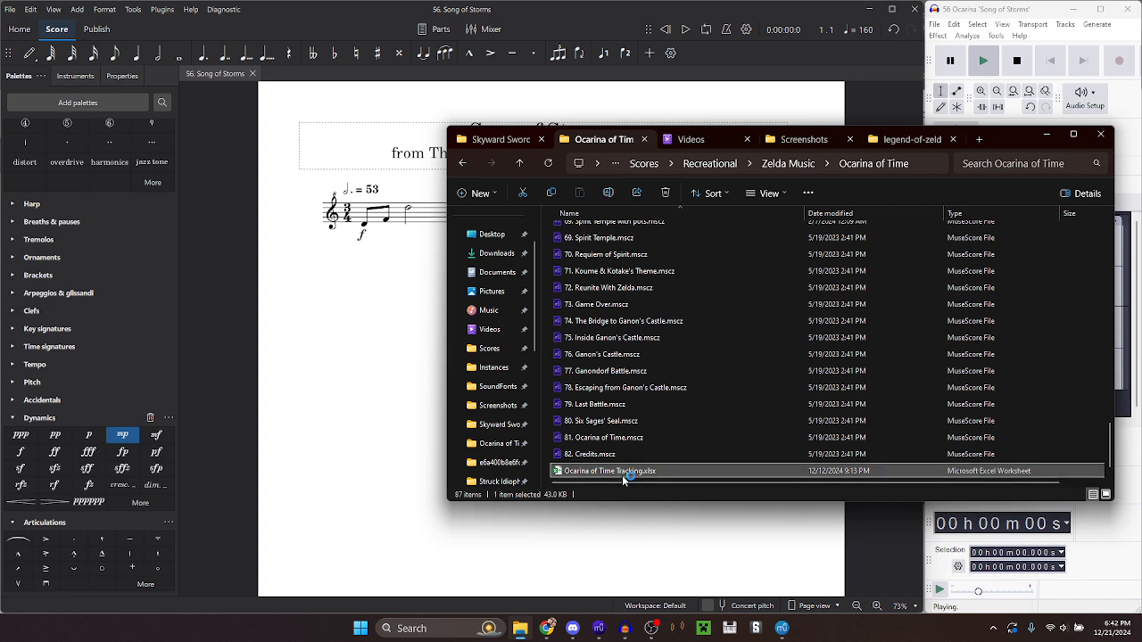
Switch to MuseScore 3, fit the whole Song of Storms (Ocarina) system in view, and capture a screenshot of the full screen
click(692, 554)
click(781, 628)
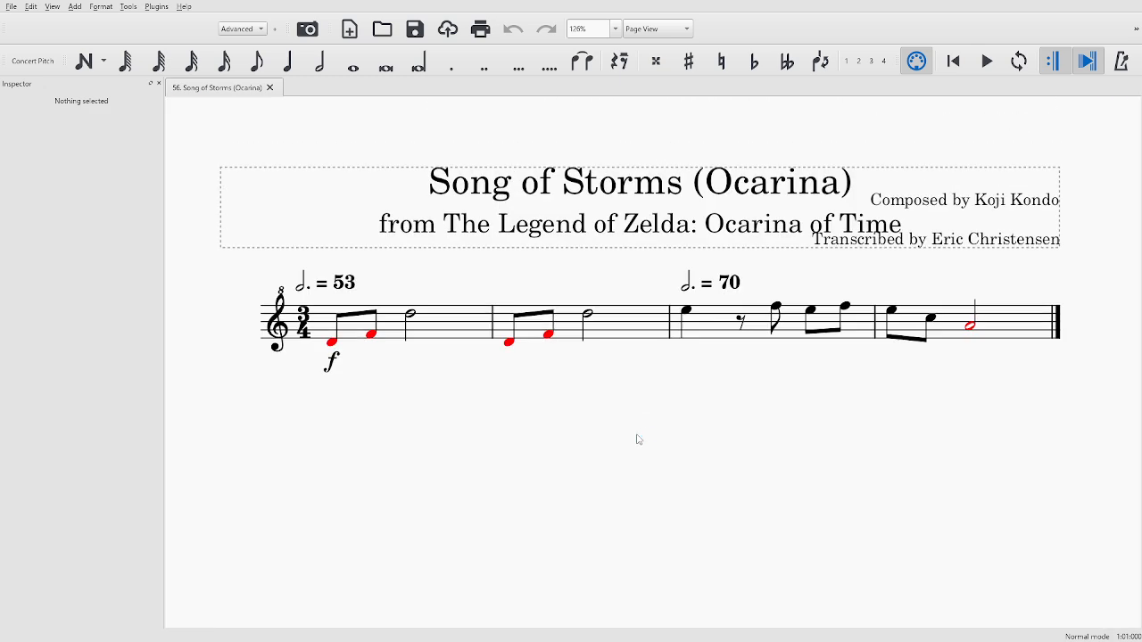
scroll(637, 435, up, 1)
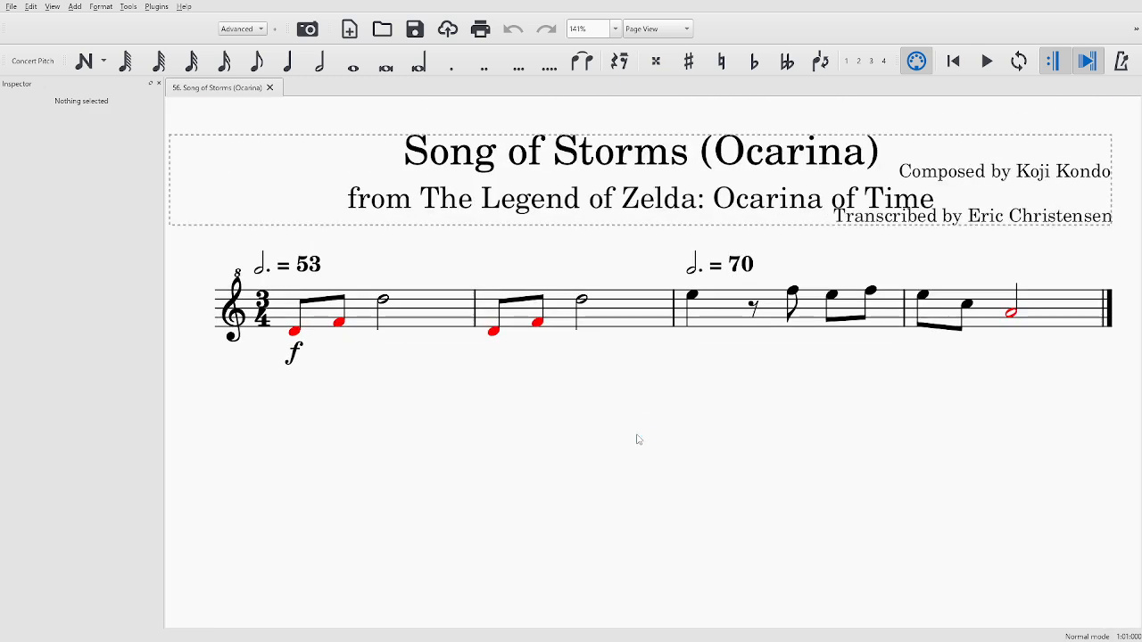
scroll(637, 435, up, 1)
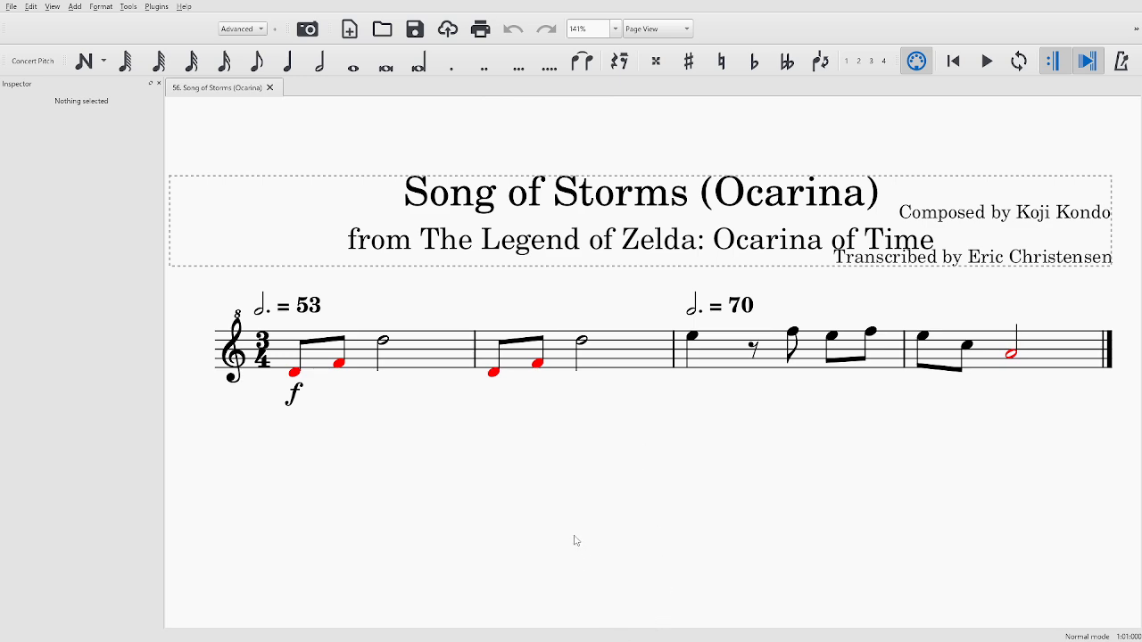
drag(577, 541, 590, 547)
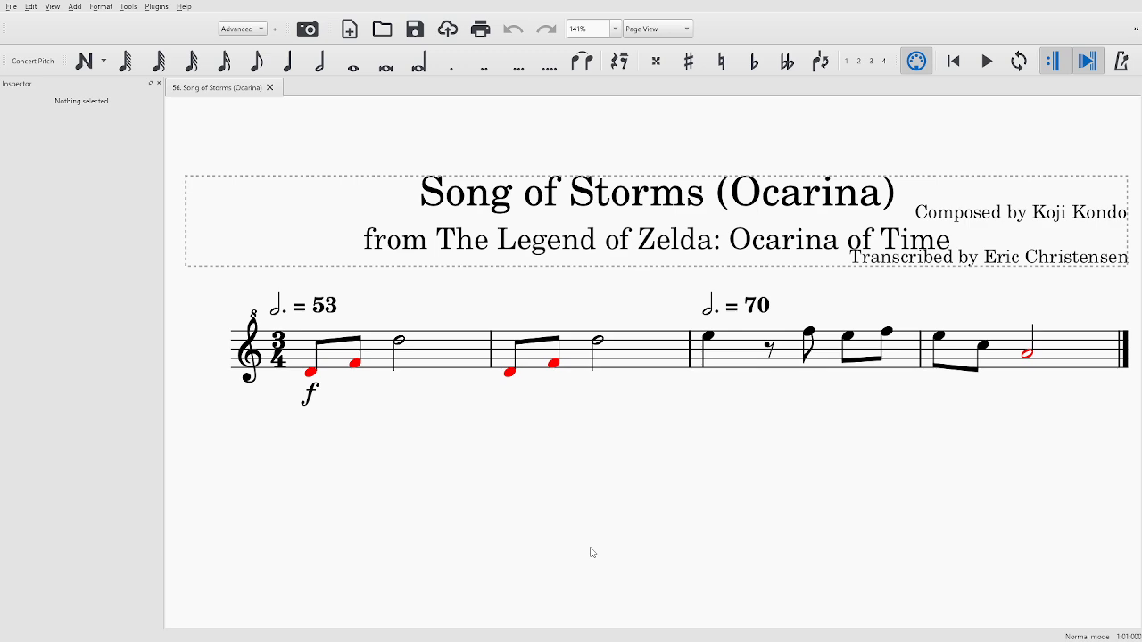
key(super+shift+s)
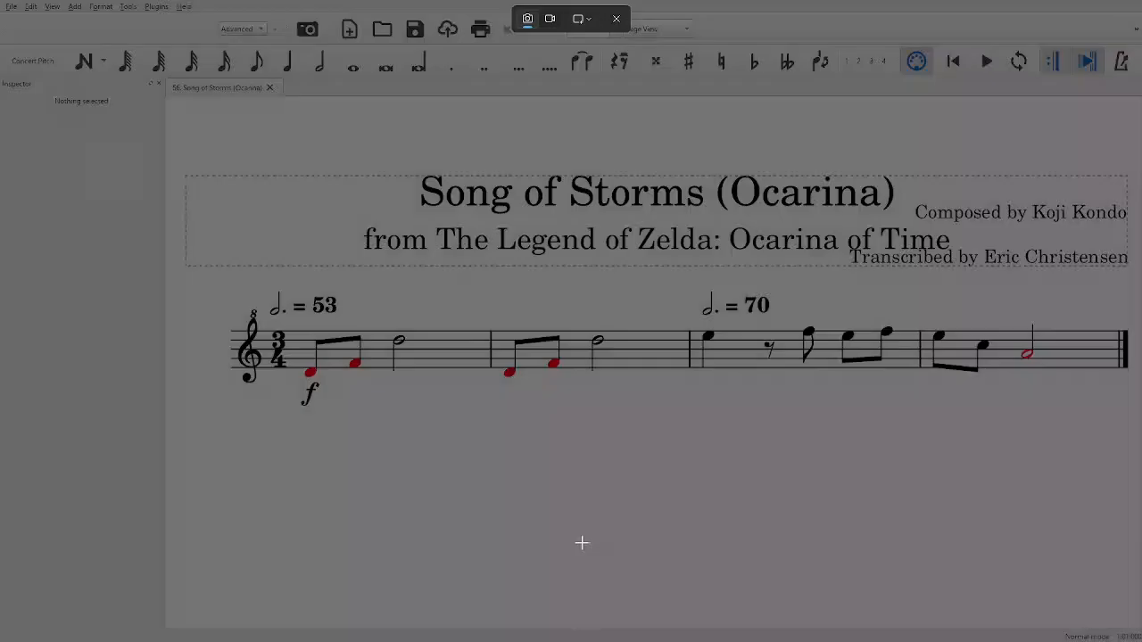
drag(0, 0, 1141, 641)
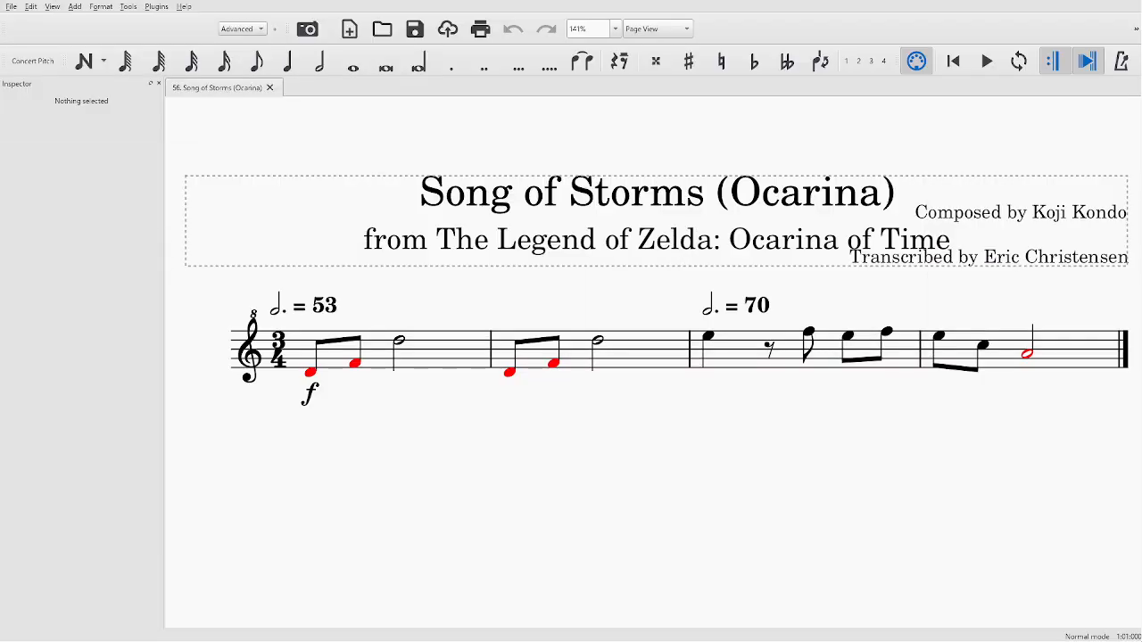
Take MuseScore 3 out of its full-screen view, leaving the play panel closed
key(F11)
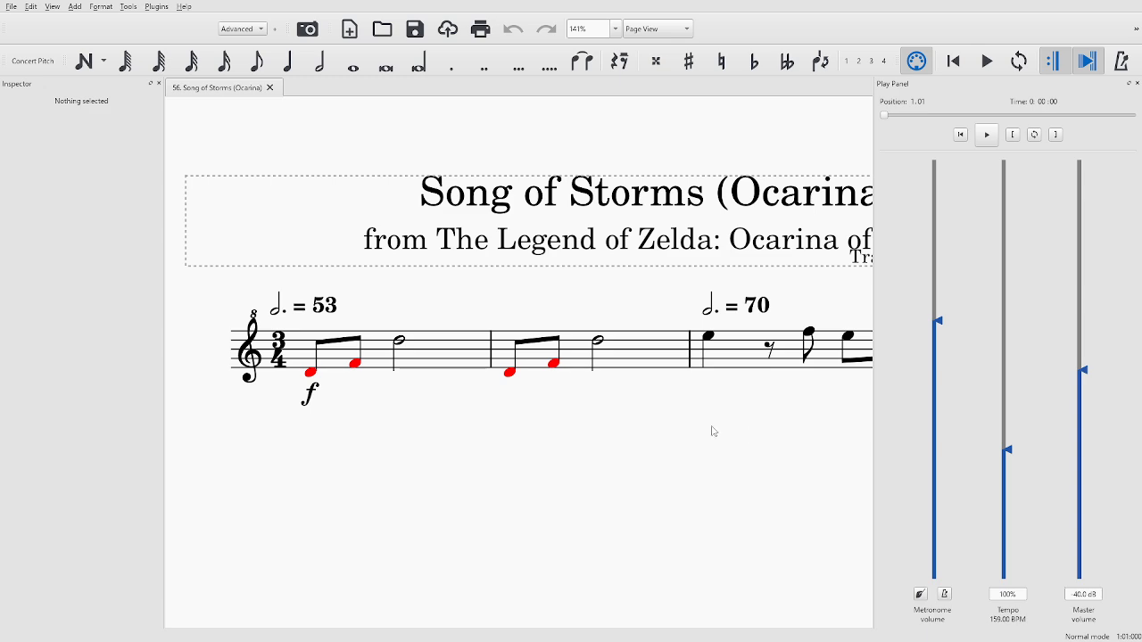
key(F11)
key(ctrl+u)
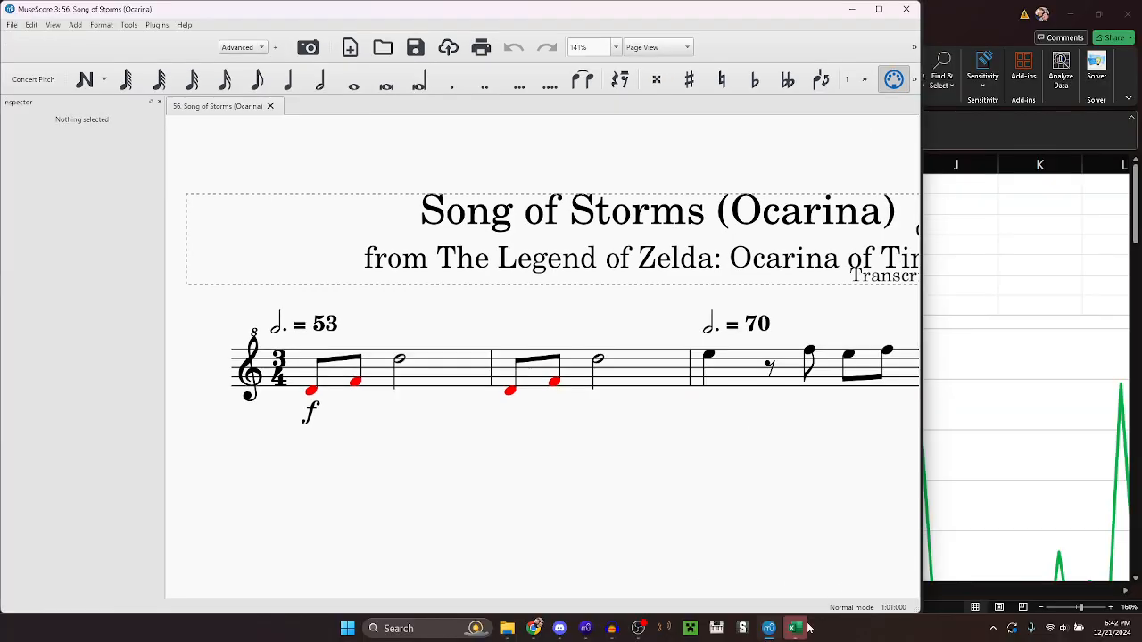
Switch to the tracking workbook in Excel and try pasting the clipboard content into cell A57
click(794, 628)
scroll(192, 428, down, 16)
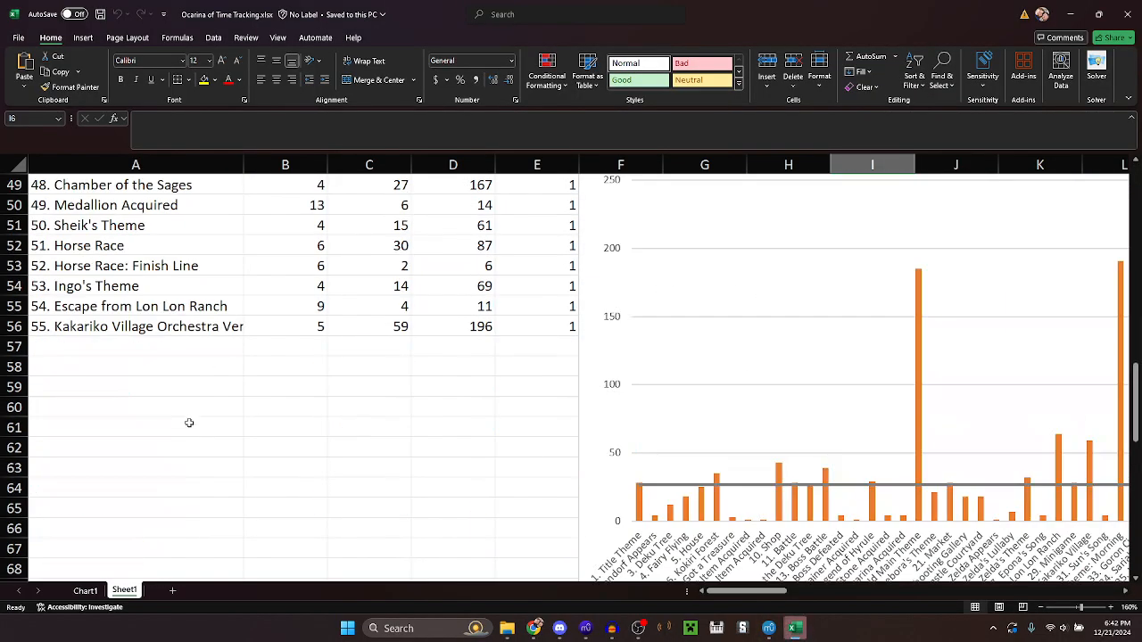
key(ctrl+v)
key(ctrl+z)
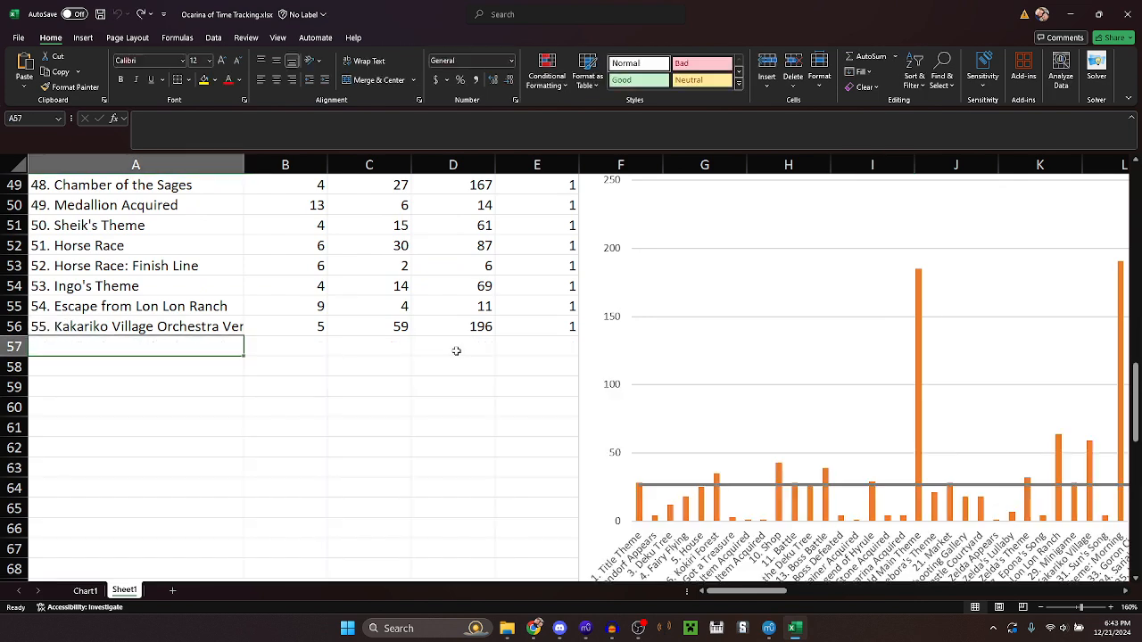
Copy the name of the 56. Song of Storms score file from File Explorer and paste it into cell A57 of the tracking sheet
click(507, 628)
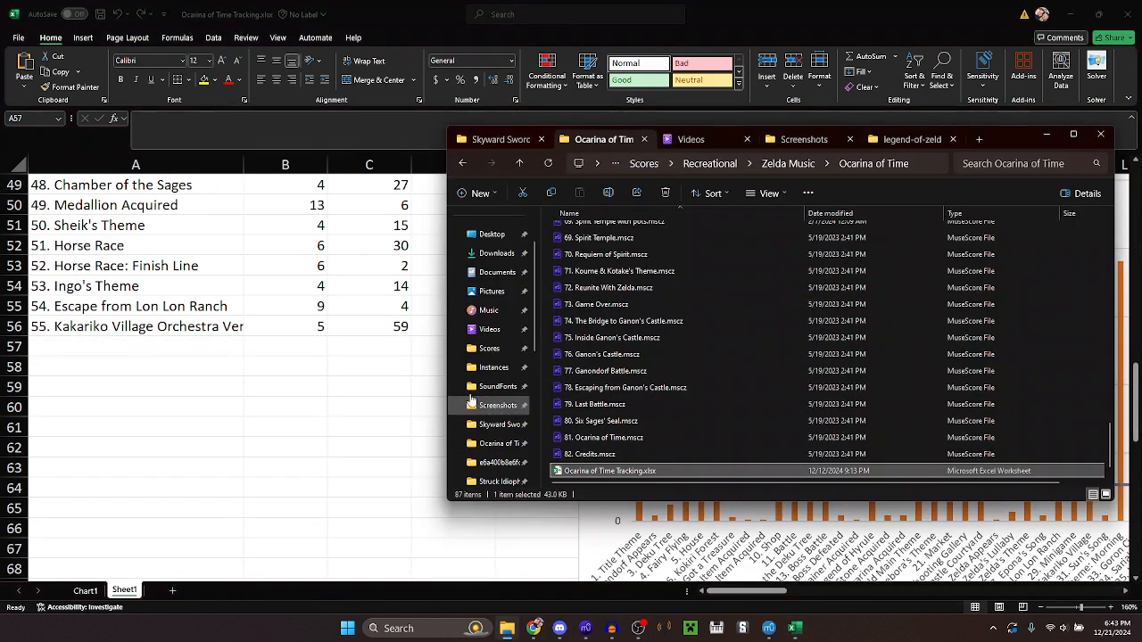
scroll(590, 307, up, 5)
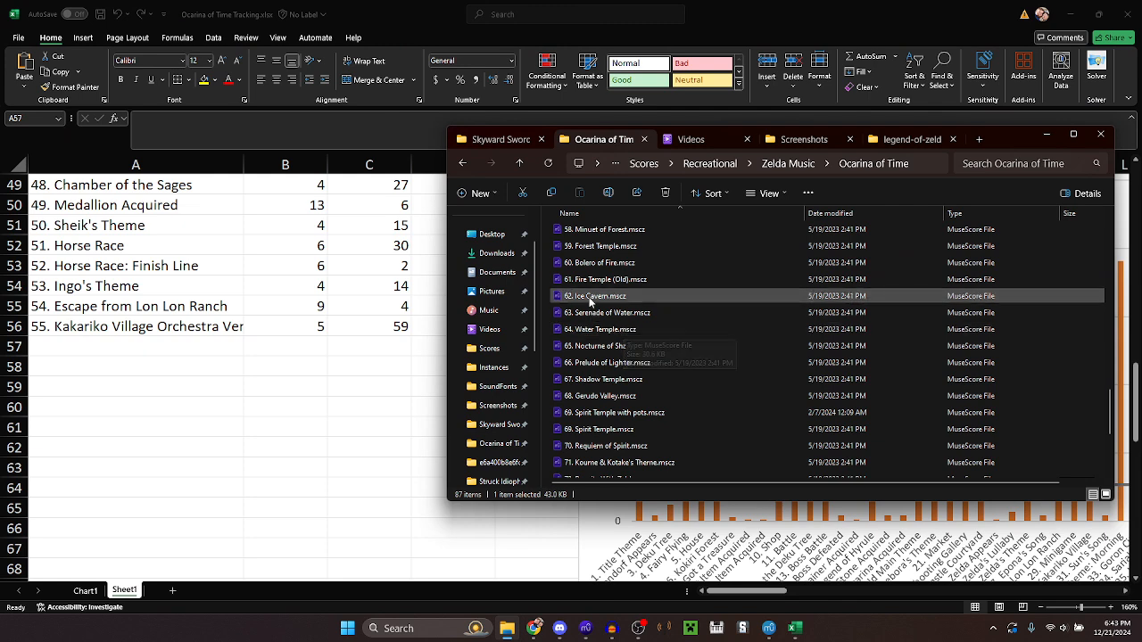
scroll(590, 304, up, 1)
click(589, 301)
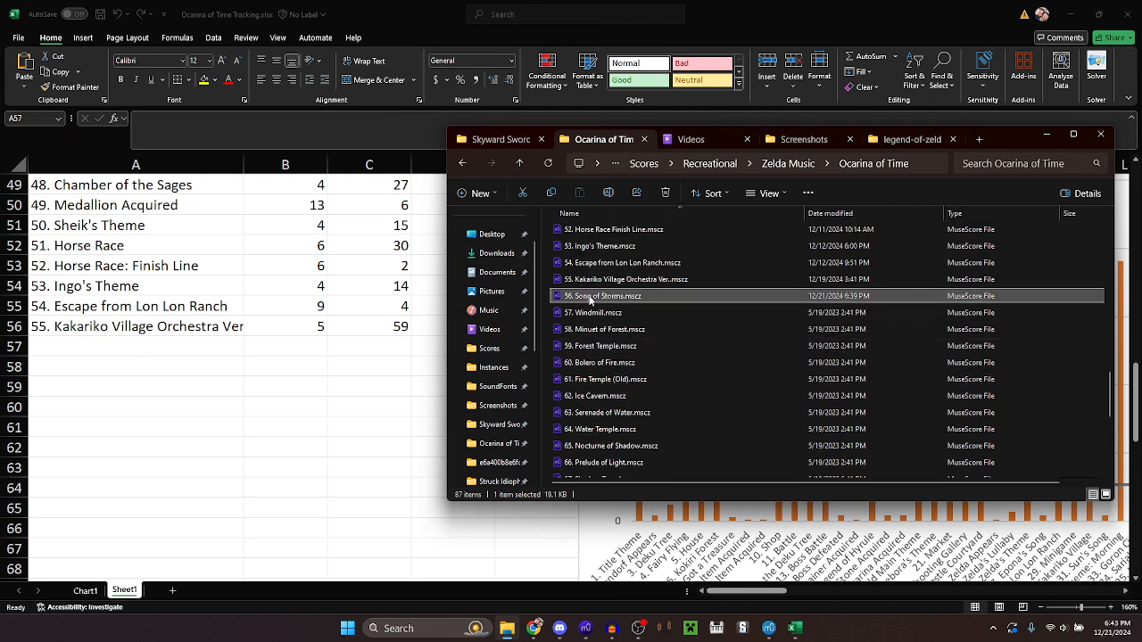
key(F2)
key(ctrl+c)
key(alt+Tab)
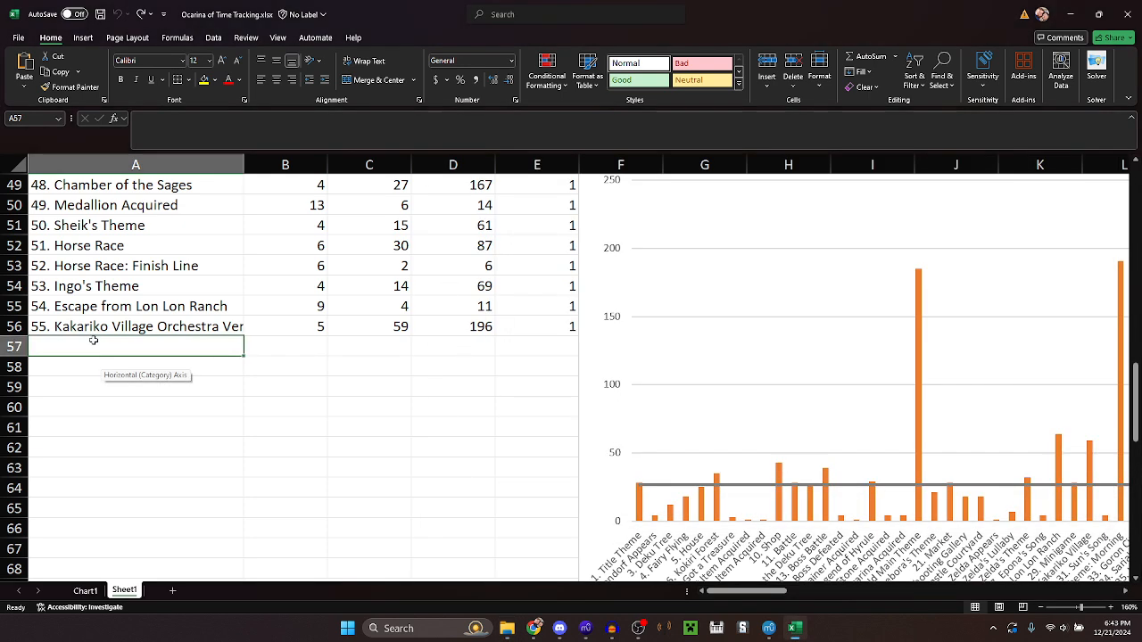
key(ctrl+v)
Fill in the Song of Storms row with 1 in E57, 1 in B57 and 4 in C57
click(536, 346)
text(1)
click(289, 354)
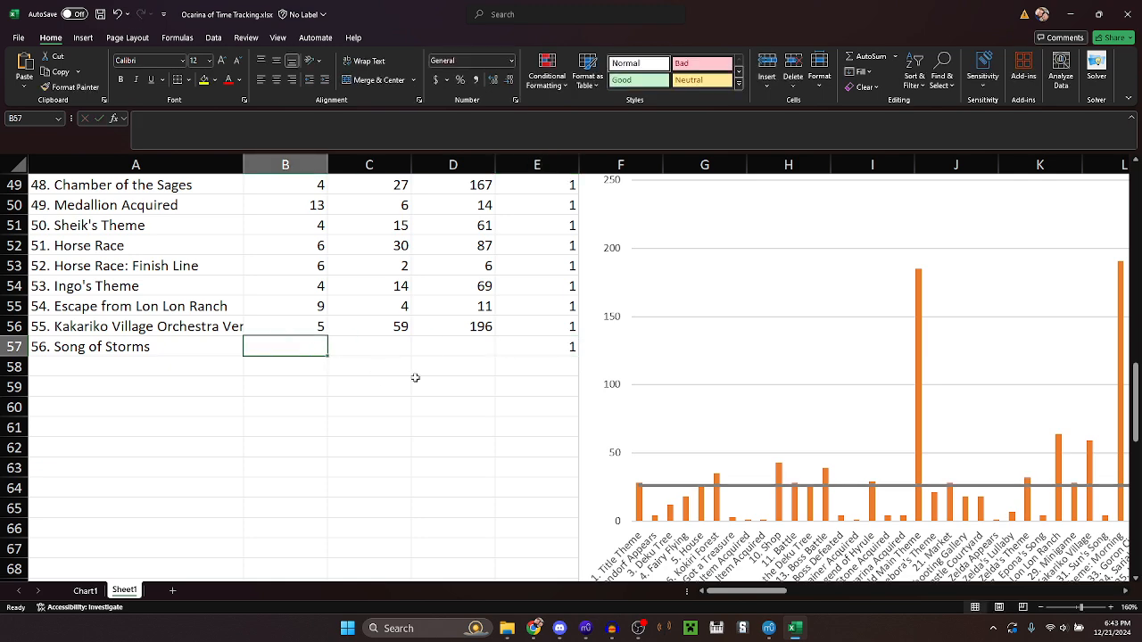
text(1)
click(389, 354)
text(4)
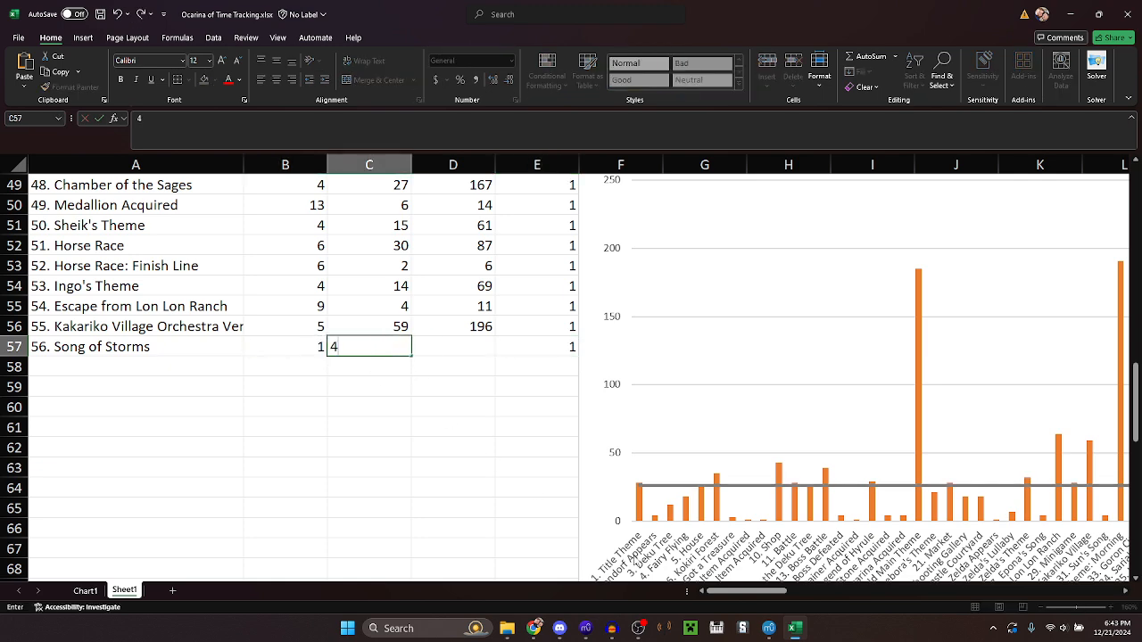
Close the MuseScore window holding the imported Song of Storms MIDI file and return to the tracking workbook
click(586, 629)
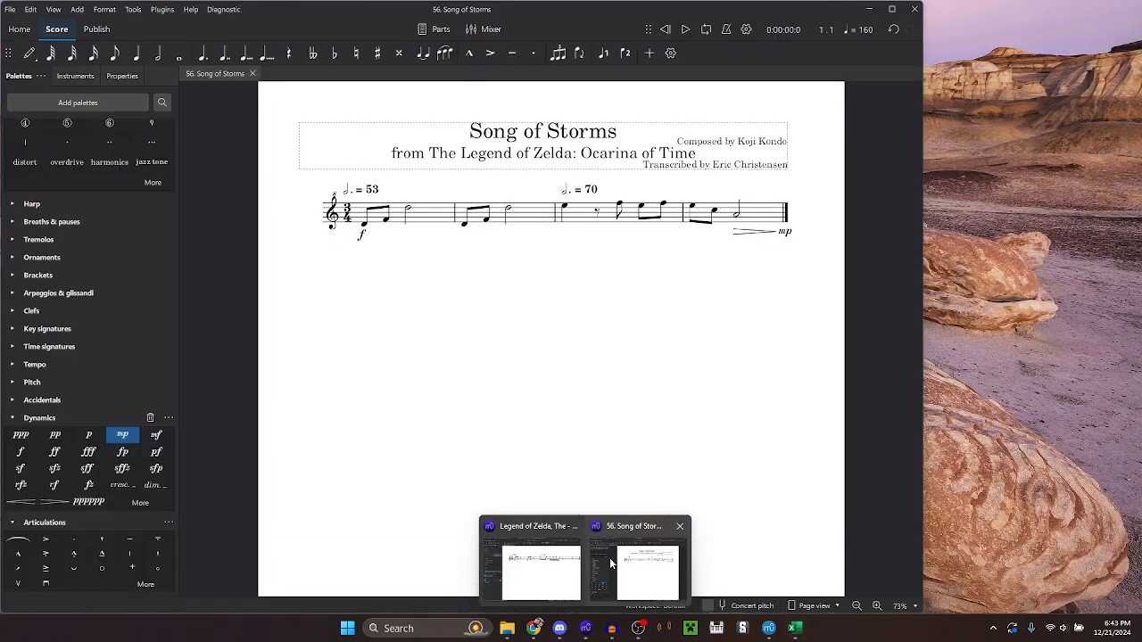
mouse_move(560, 553)
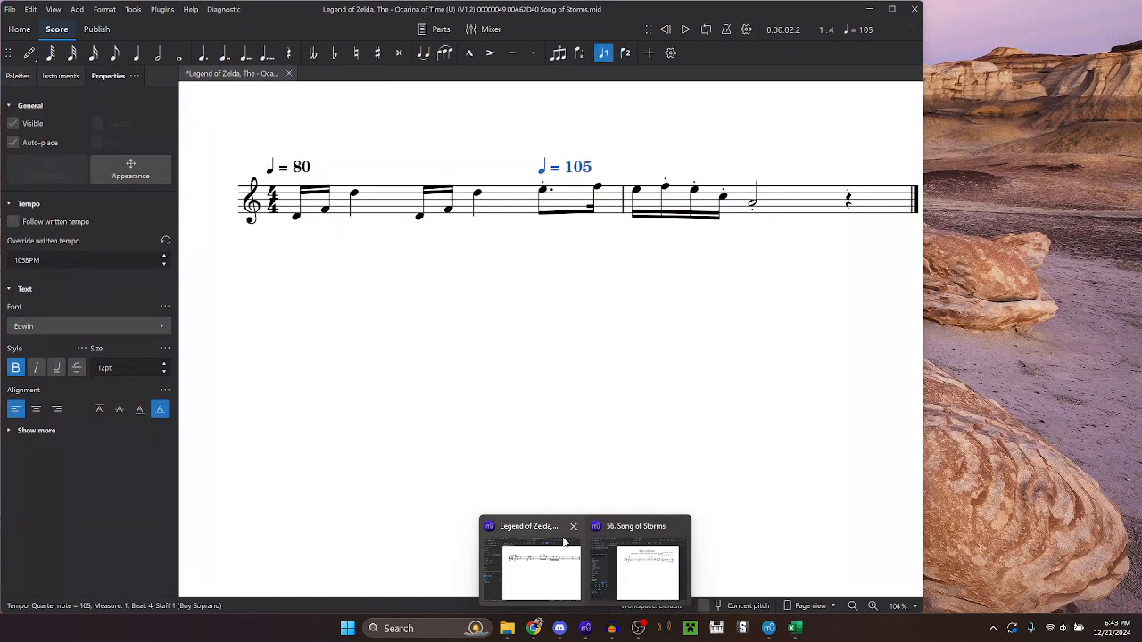
click(575, 528)
click(490, 387)
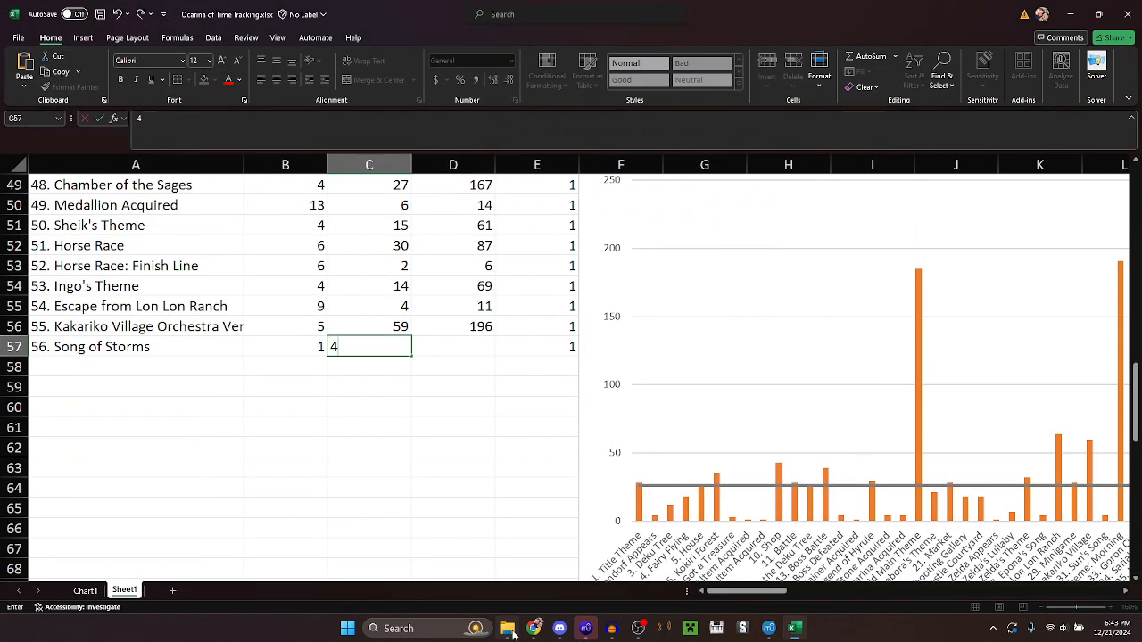
View the downloaded Ocarina of Time MIDI folder in File Explorer and return to the tracking workbook
click(510, 630)
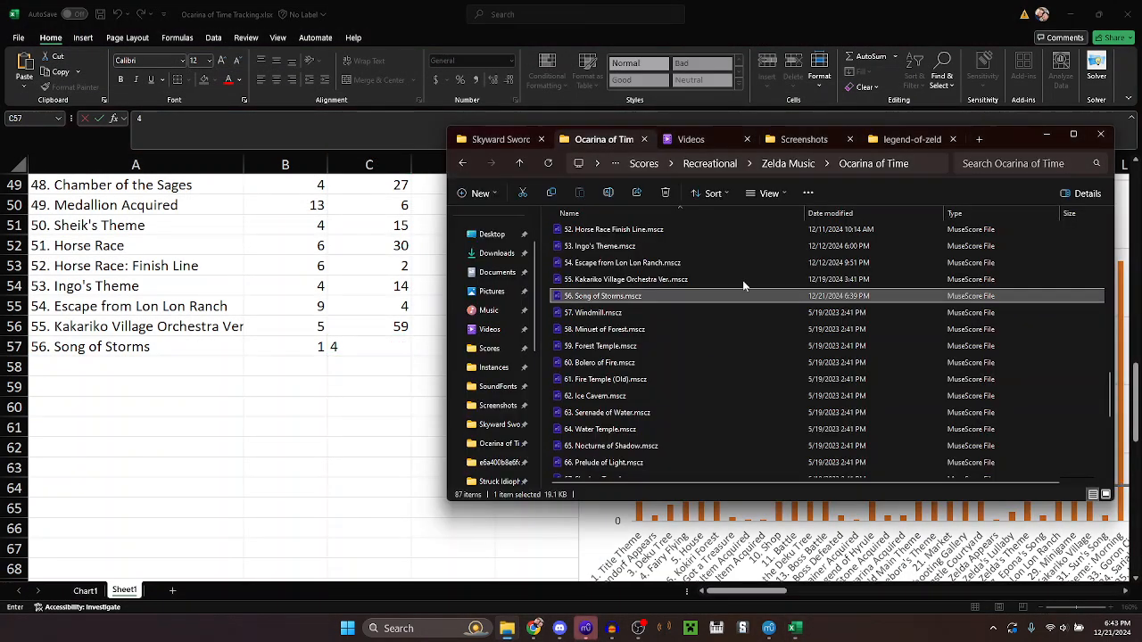
click(889, 143)
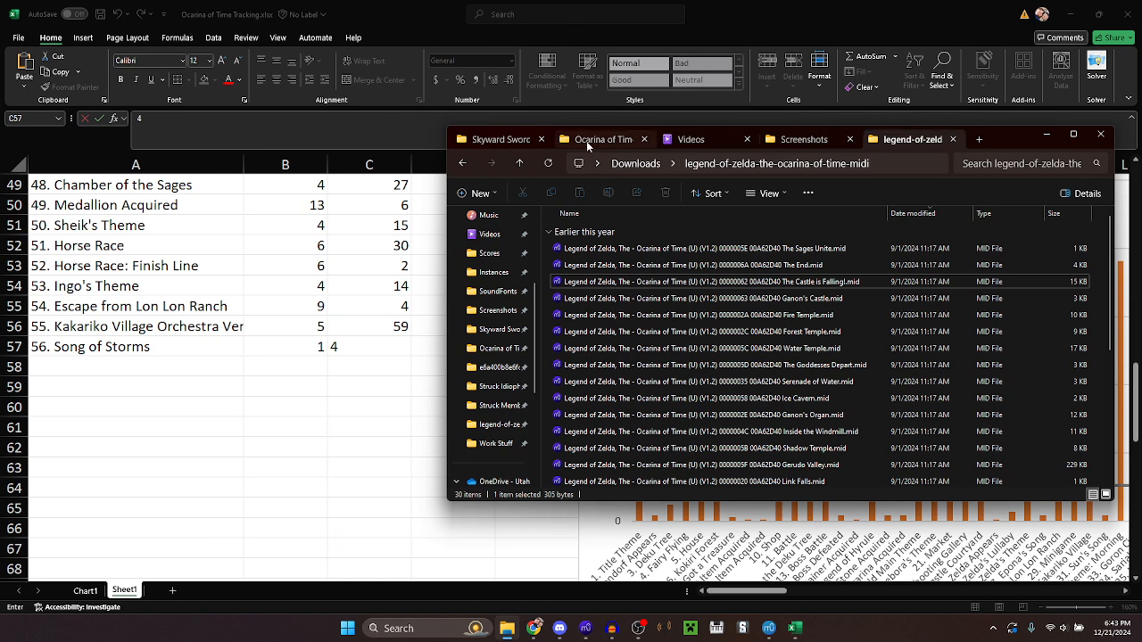
click(257, 487)
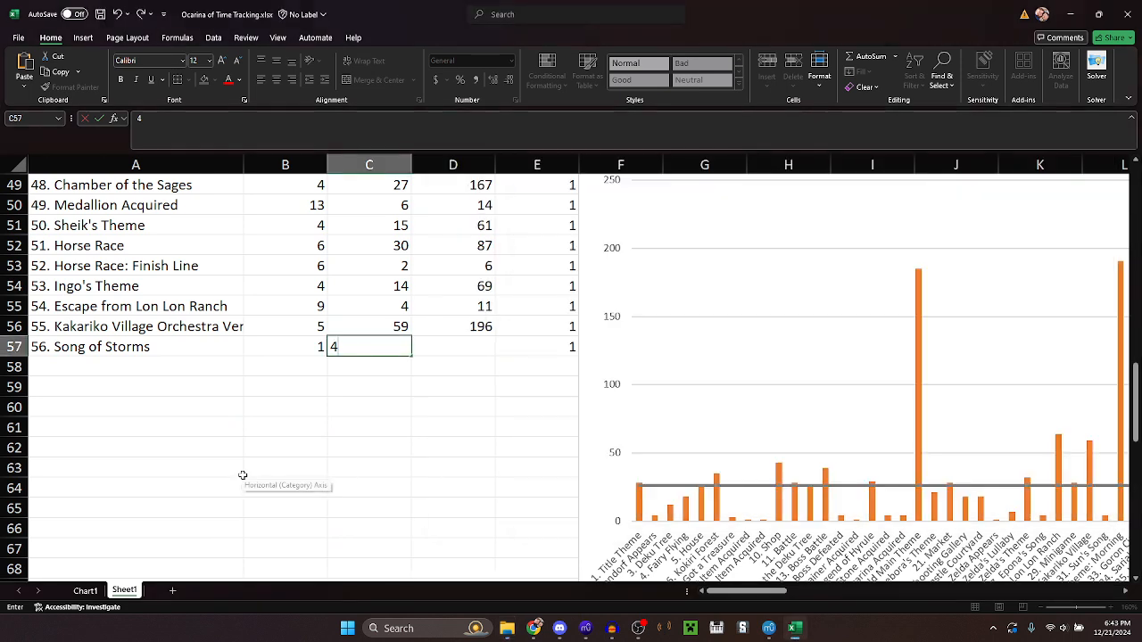
Check the playback time at the final half note and final barline of the Song of Storms score in MuseScore
click(585, 629)
click(737, 216)
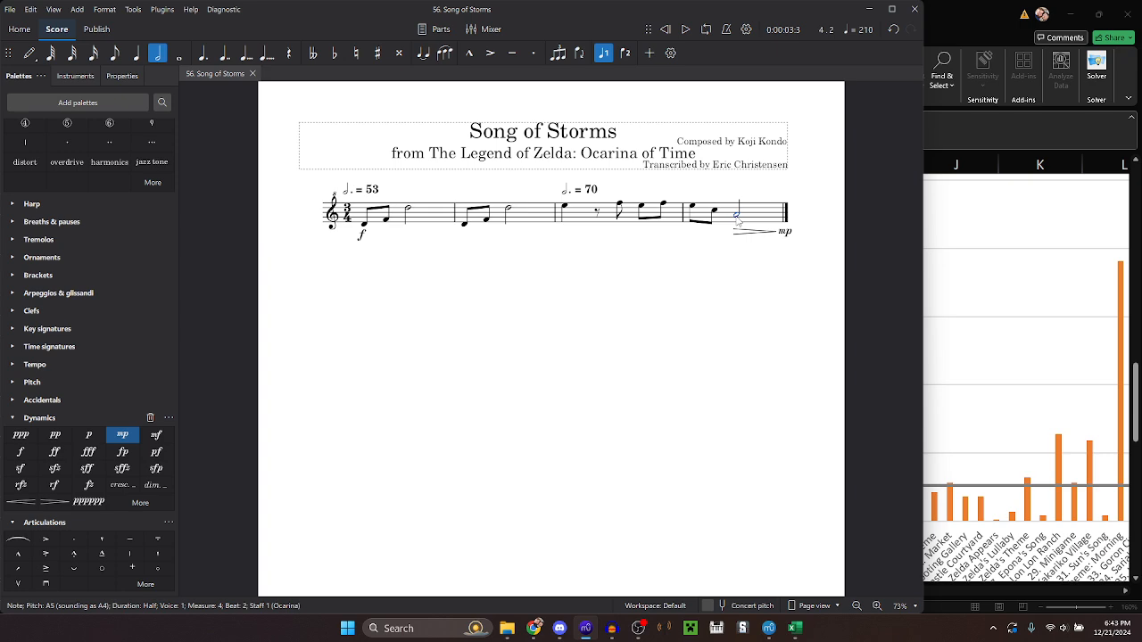
click(785, 214)
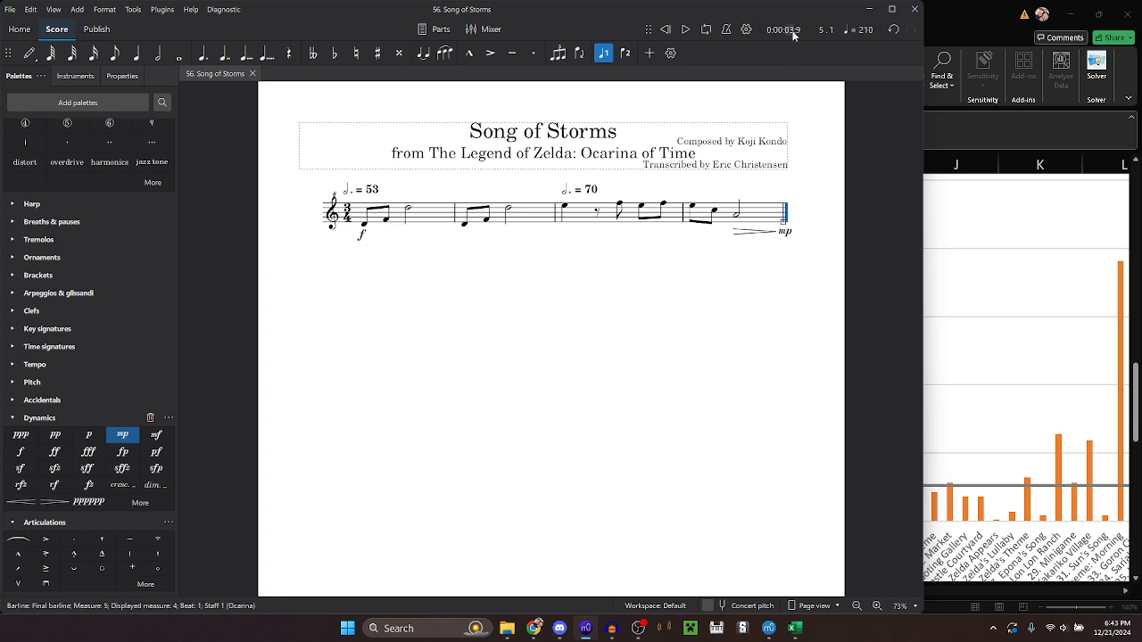
click(940, 7)
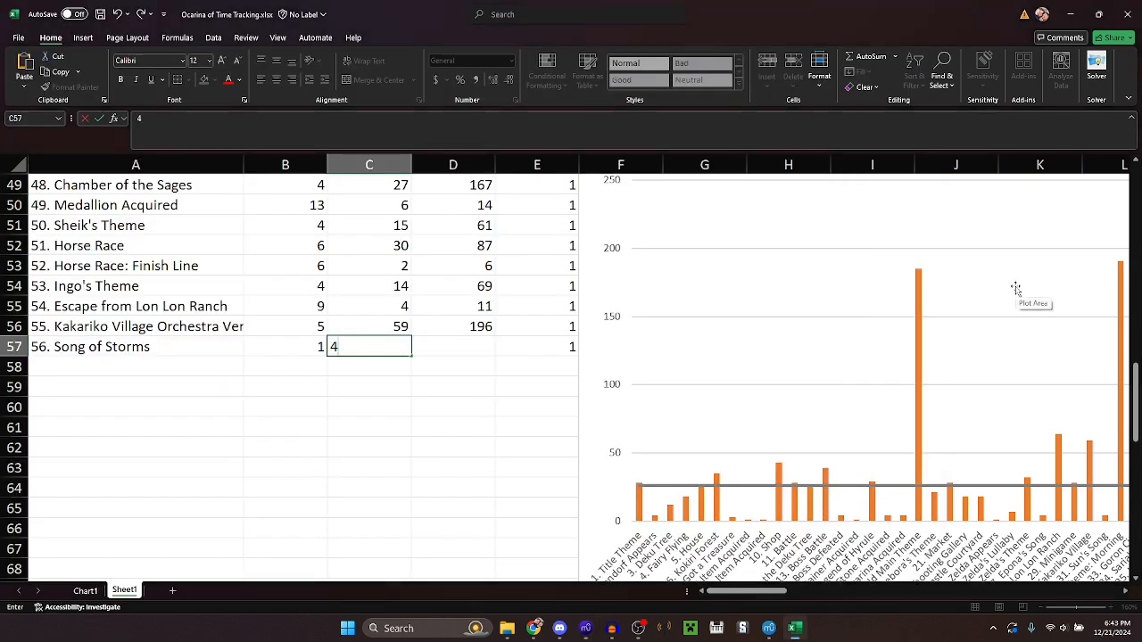
Complete the Song of Storms row by entering 7 in cell D57
key(Tab)
text(7)
key(Tab)
key(Down)
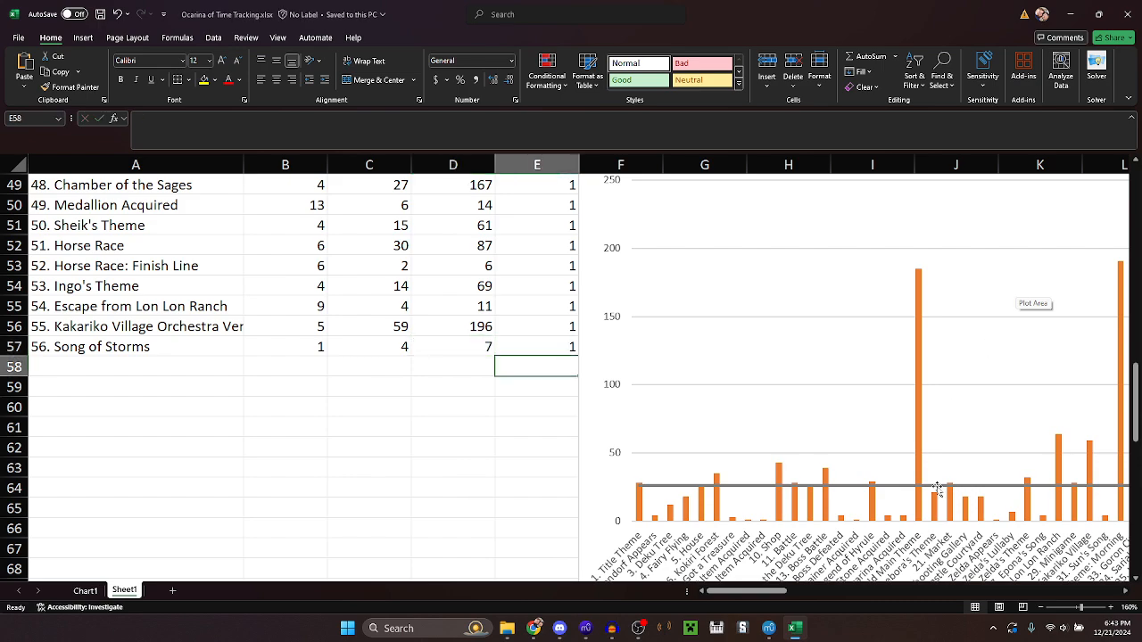
Examine the combined line chart and the individual bar charts in the tracking sheet for the added Song of Storms entry
drag(776, 592, 819, 592)
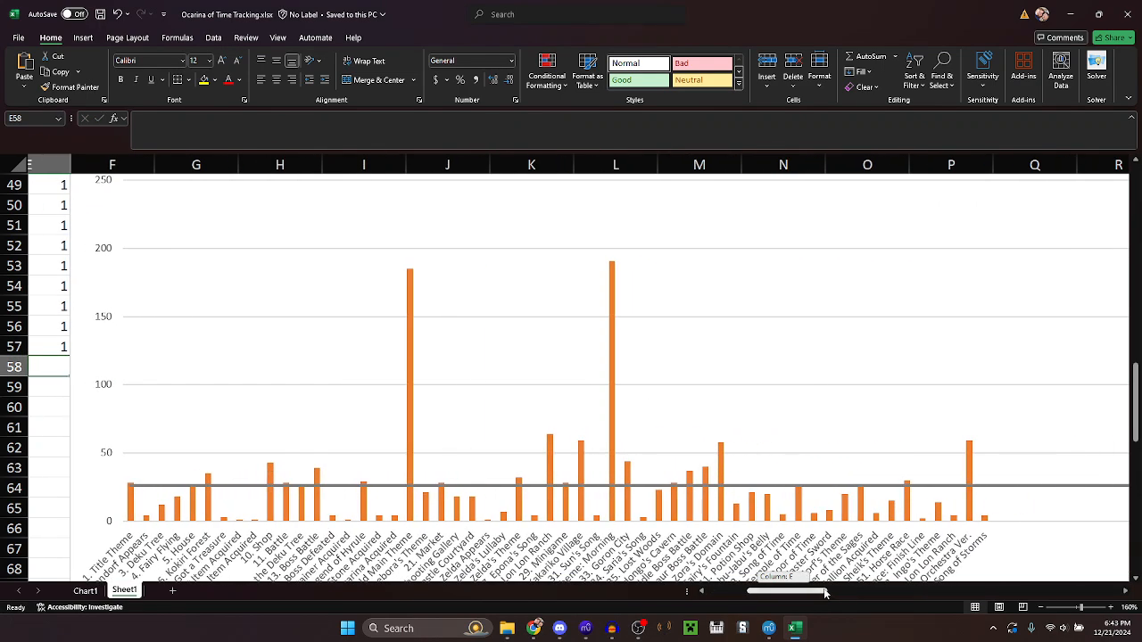
scroll(719, 414, up, 14)
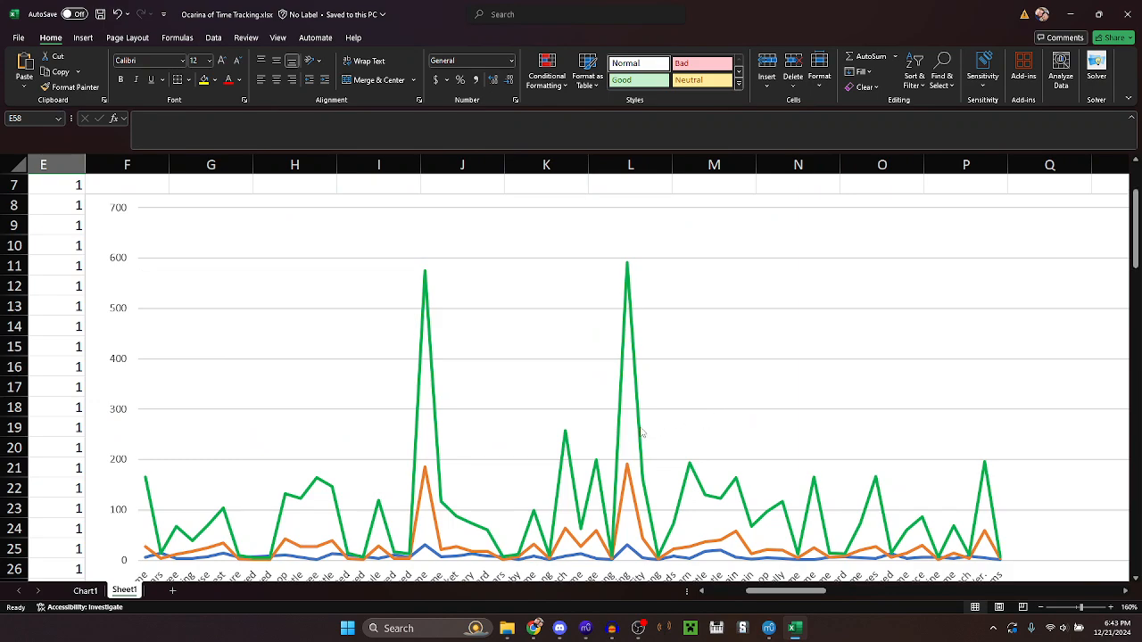
scroll(641, 433, down, 1)
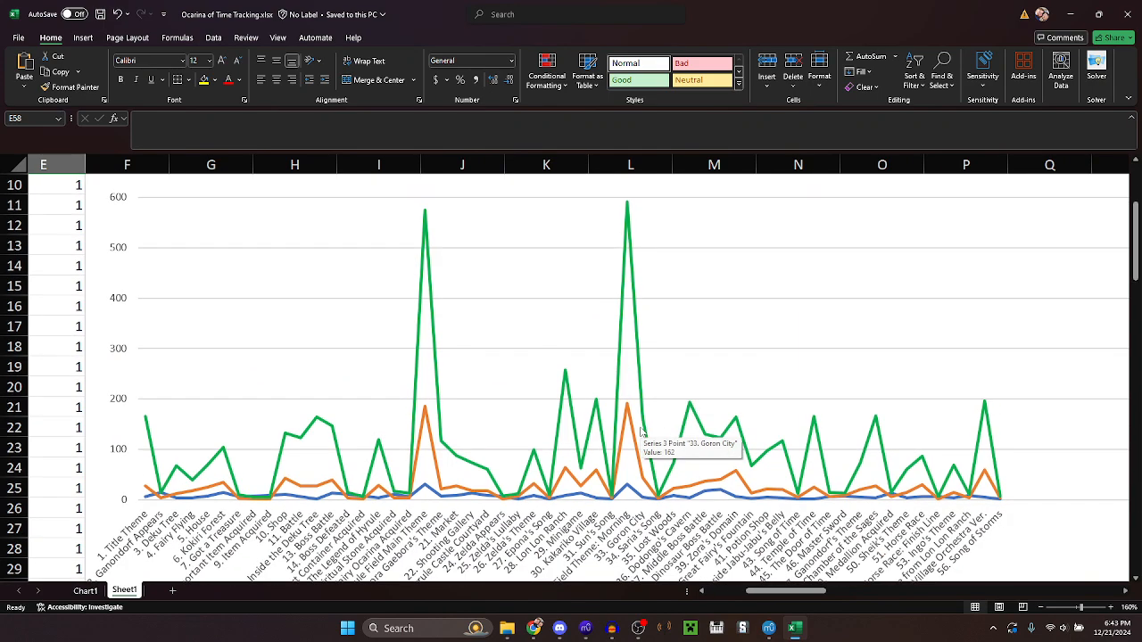
scroll(641, 431, down, 6)
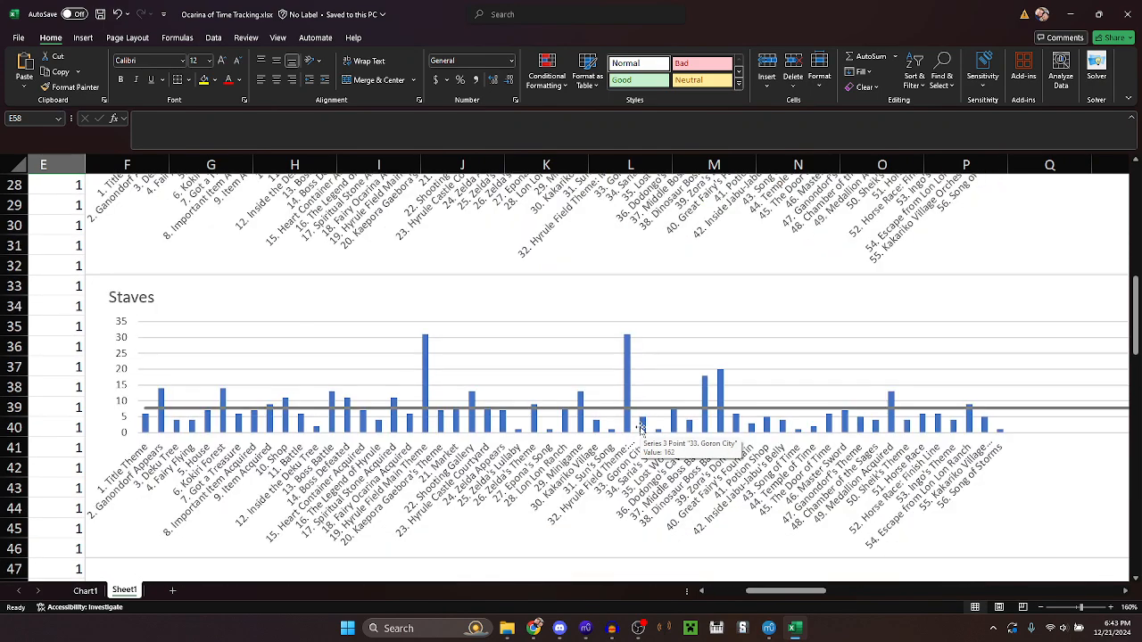
scroll(641, 431, down, 8)
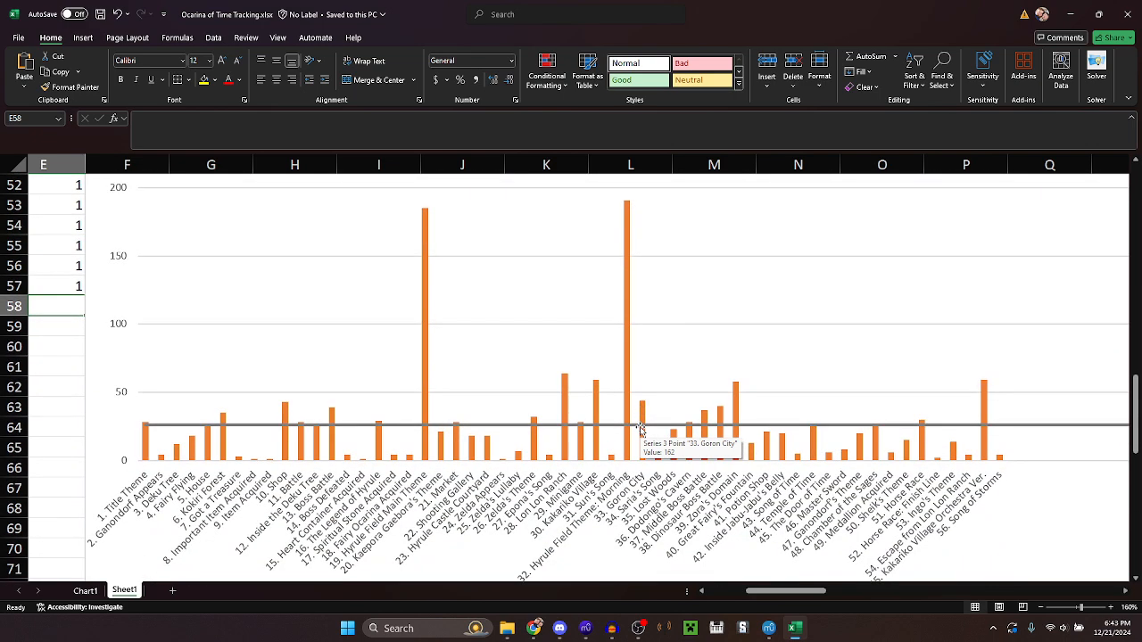
scroll(640, 431, down, 10)
scroll(640, 431, up, 2)
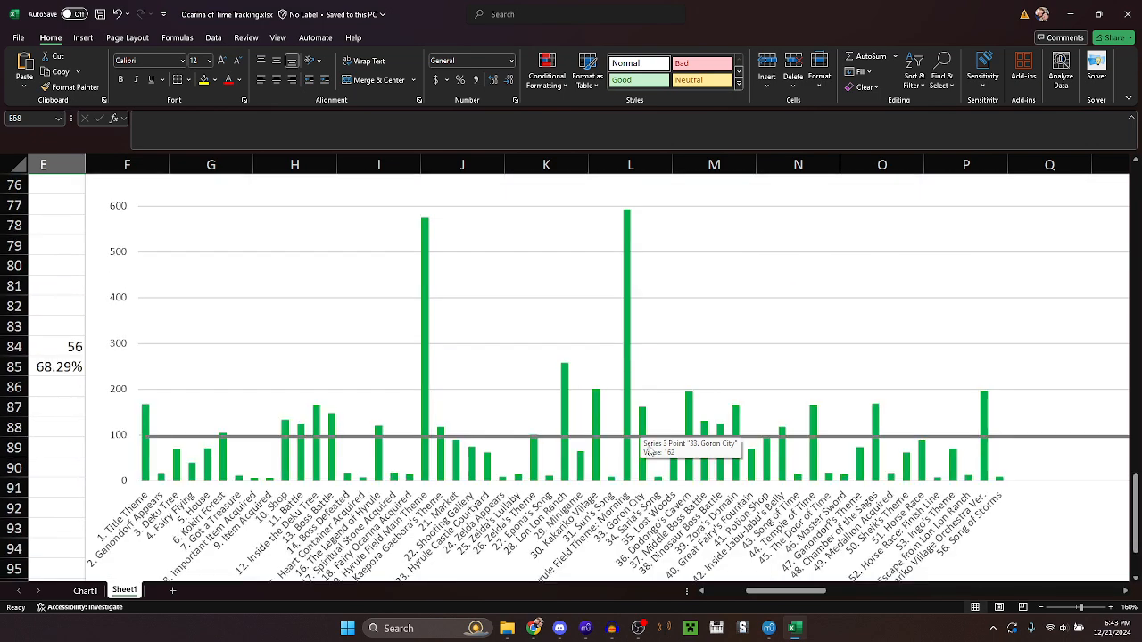
Examine the totals and averages in cells B84:E85 of the tracking sheet, including the formulas in D84, E84 and E85
drag(780, 592, 739, 592)
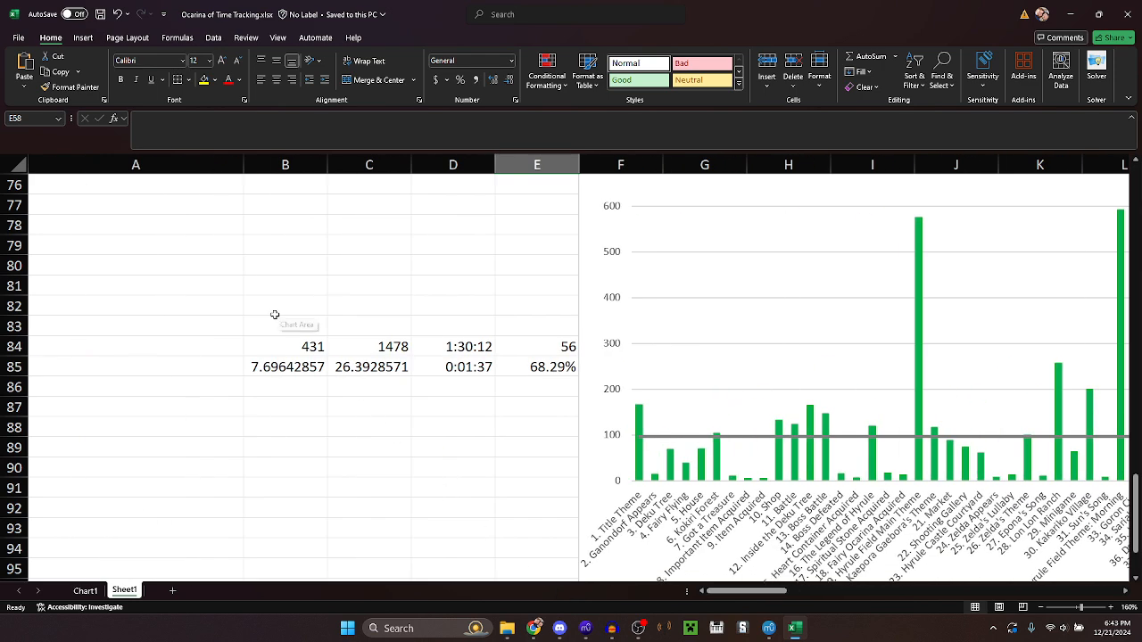
click(277, 314)
click(291, 327)
key(Right)
key(Right)
key(Right)
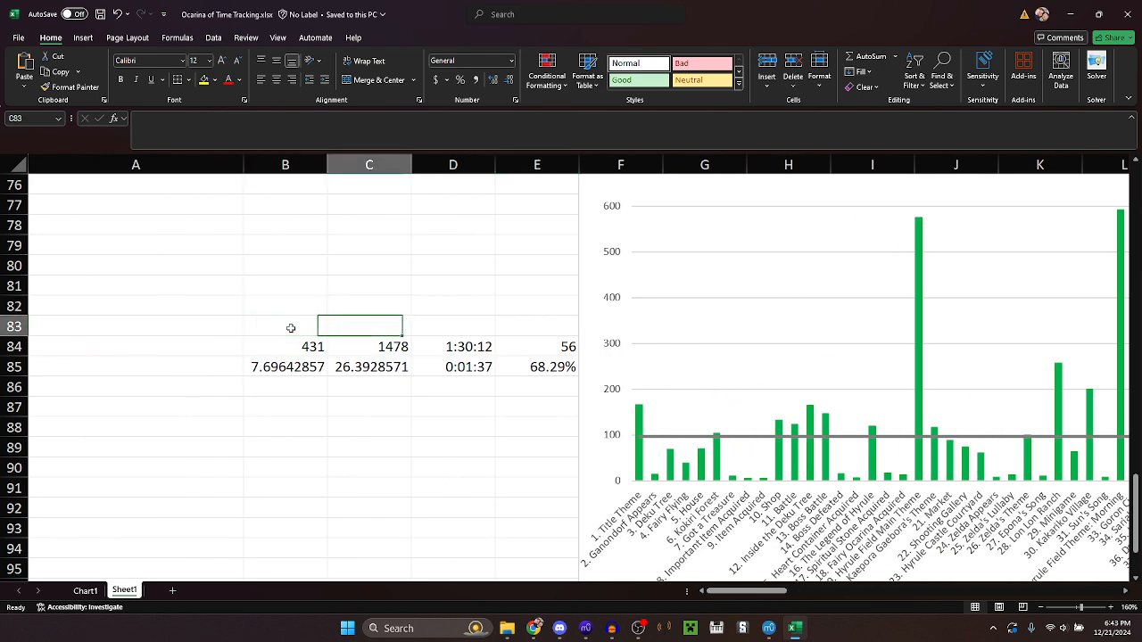
key(Left)
key(Left)
key(Left)
key(Left)
key(Down)
key(Down)
key(Right)
key(Down)
key(Right)
key(Right)
key(Right)
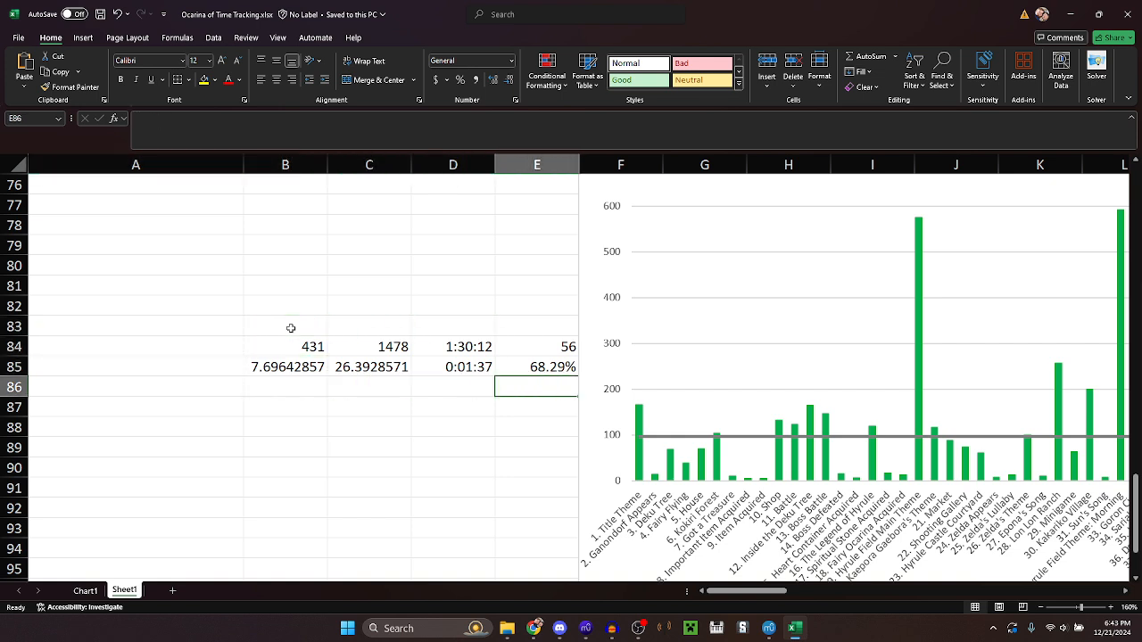
key(Left)
key(Left)
key(Left)
key(Right)
key(Right)
key(Up)
key(Up)
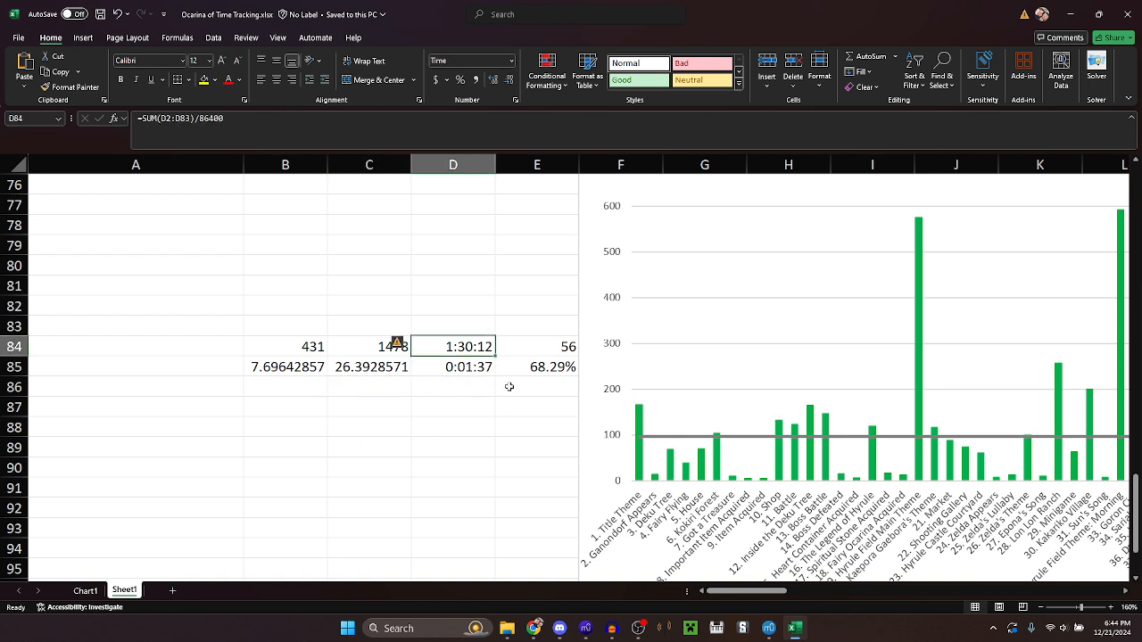
click(539, 352)
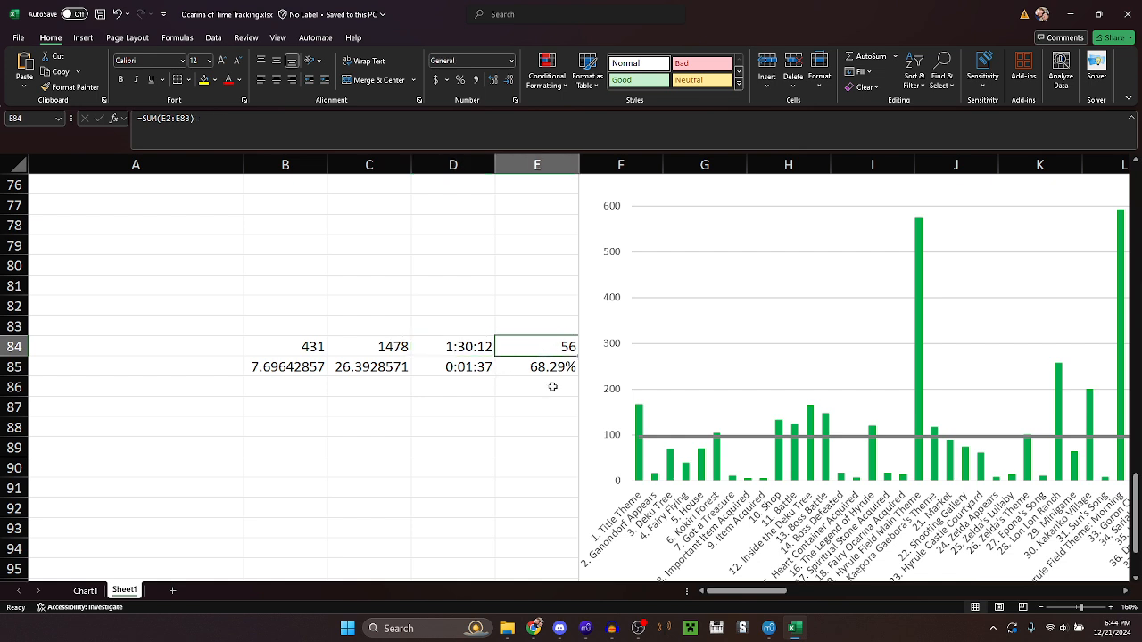
click(554, 370)
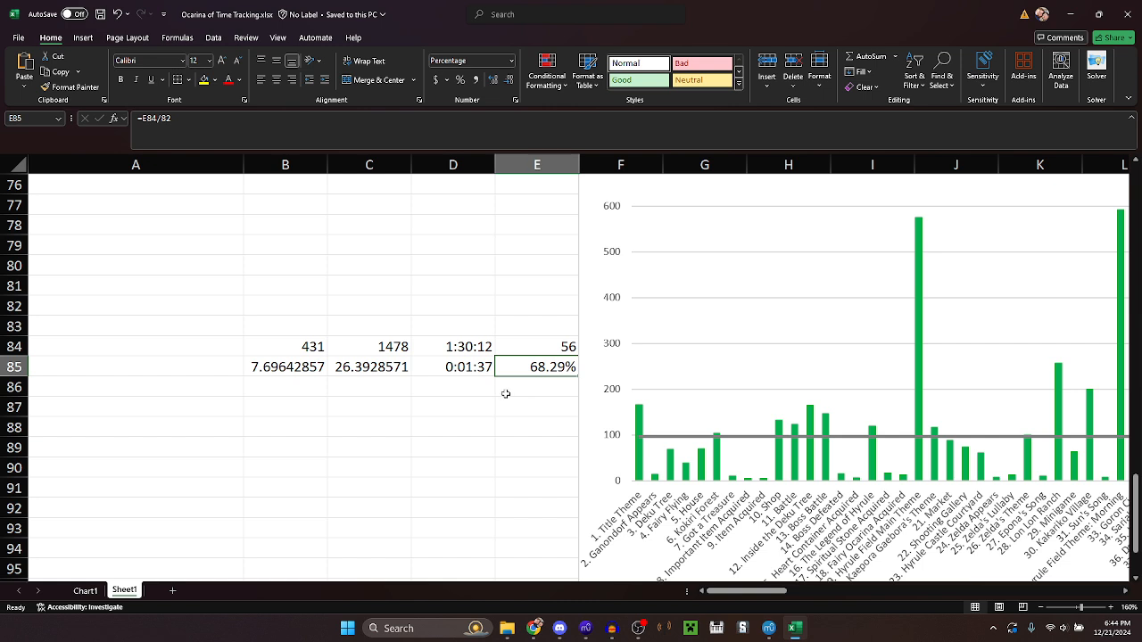
click(446, 393)
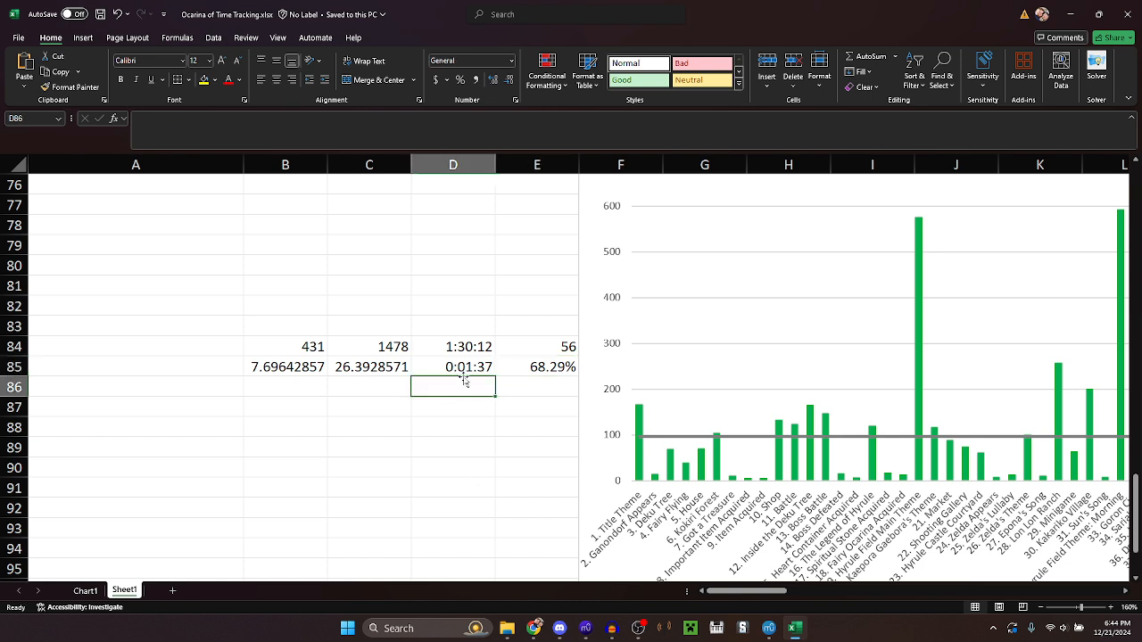
click(385, 350)
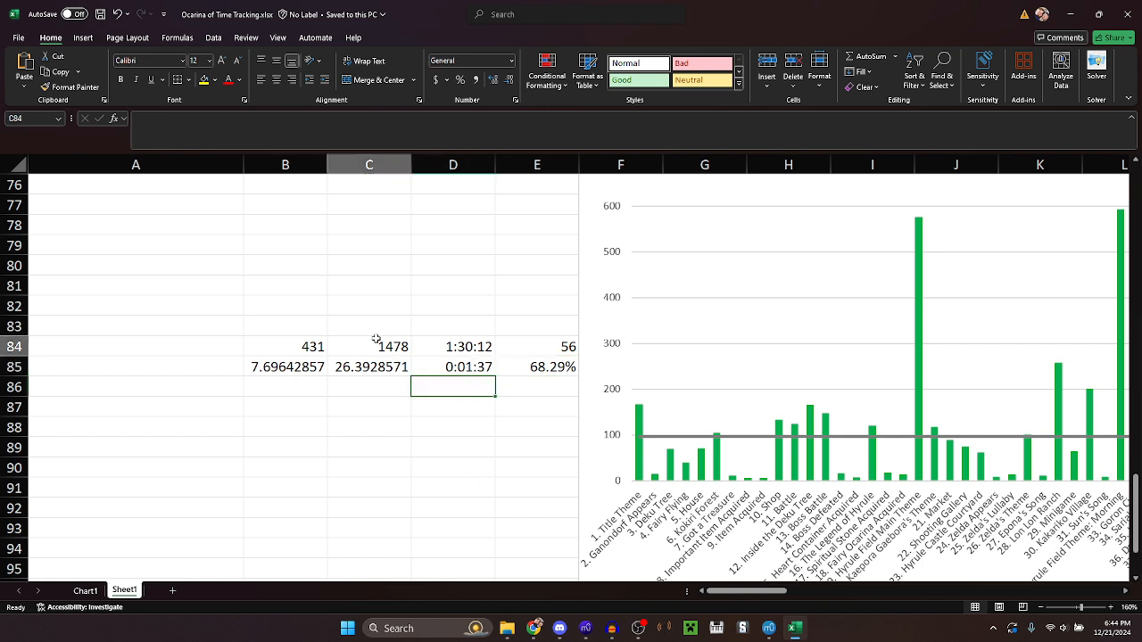
click(495, 406)
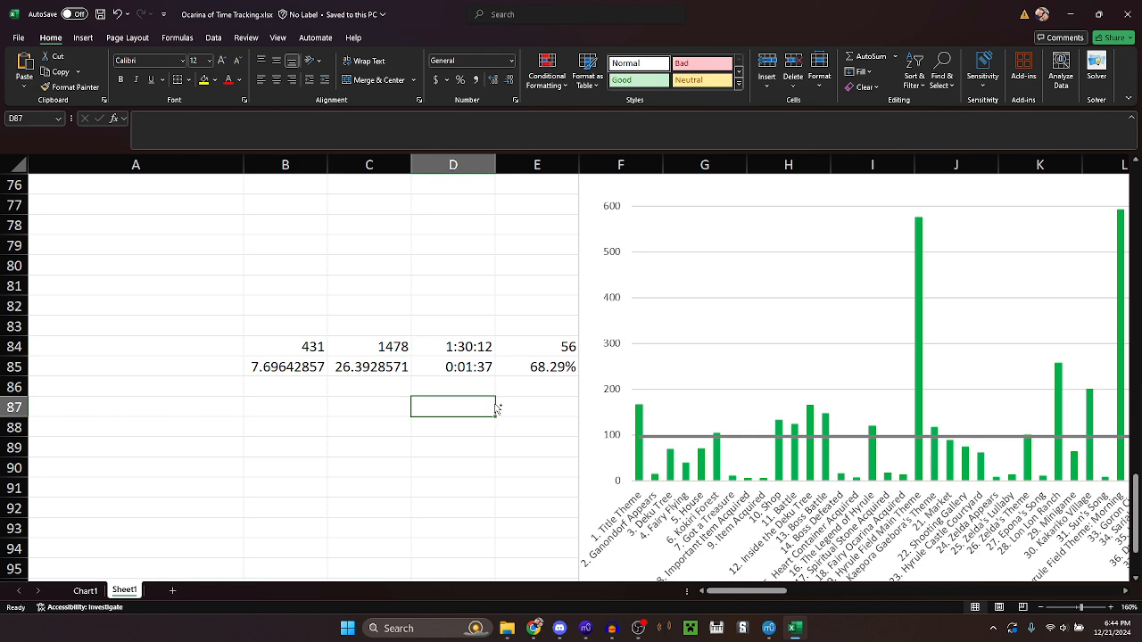
Review the unfilled rows between the Song of Storms entry and the totals by selecting E58:E83
scroll(402, 387, up, 10)
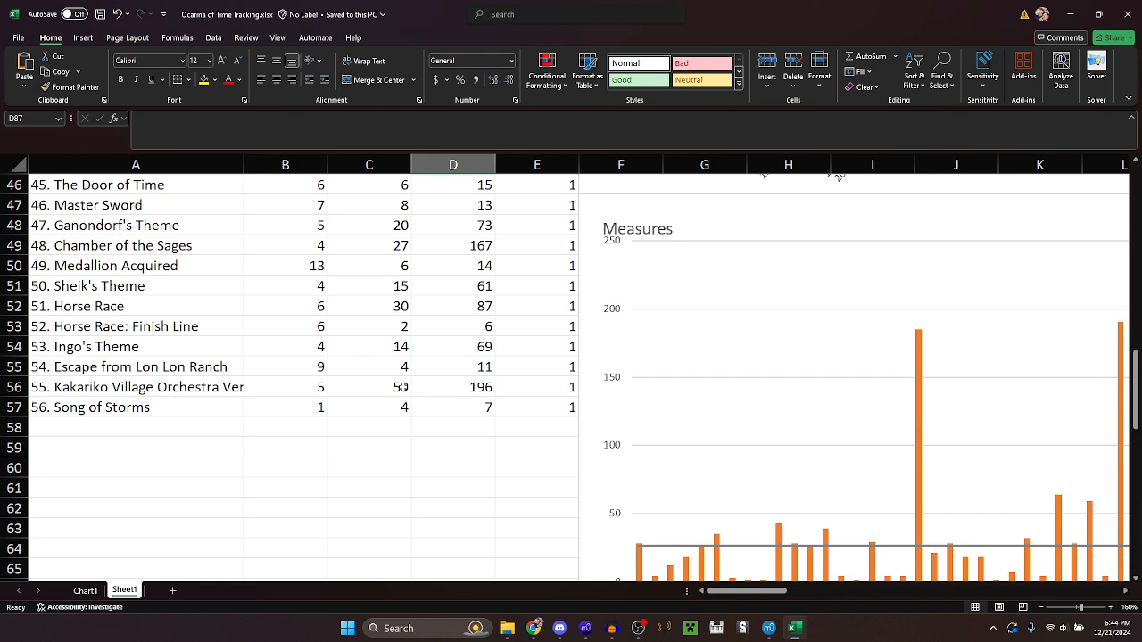
scroll(402, 387, down, 7)
scroll(402, 387, up, 1)
scroll(403, 387, up, 4)
scroll(402, 387, down, 4)
scroll(402, 387, up, 2)
scroll(538, 267, up, 2)
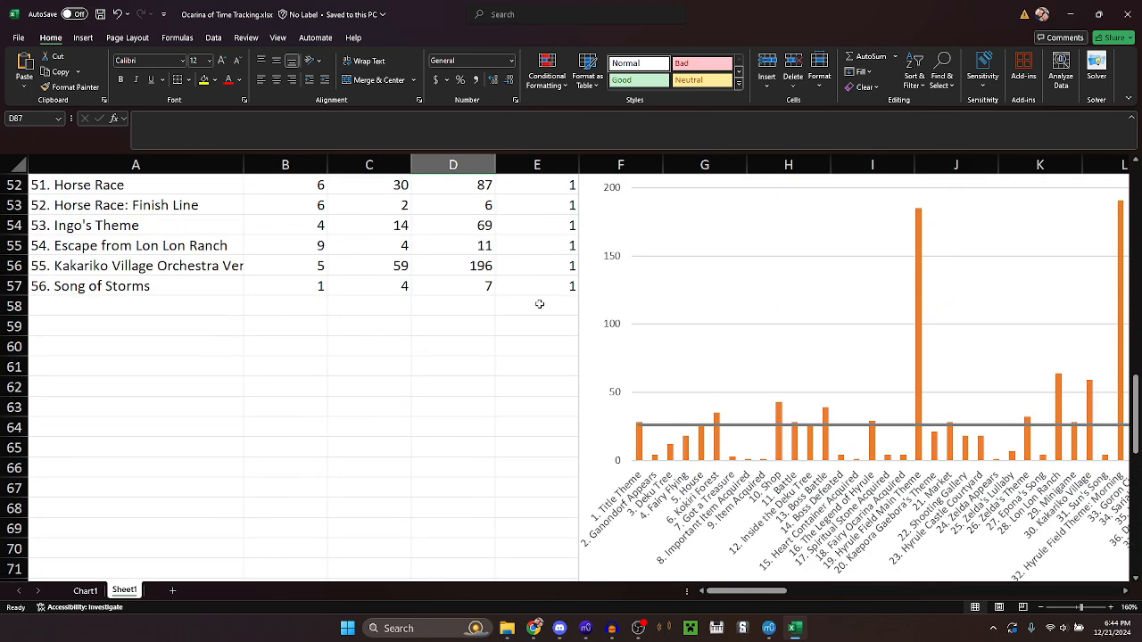
click(539, 302)
scroll(539, 357, down, 6)
shift+click(528, 440)
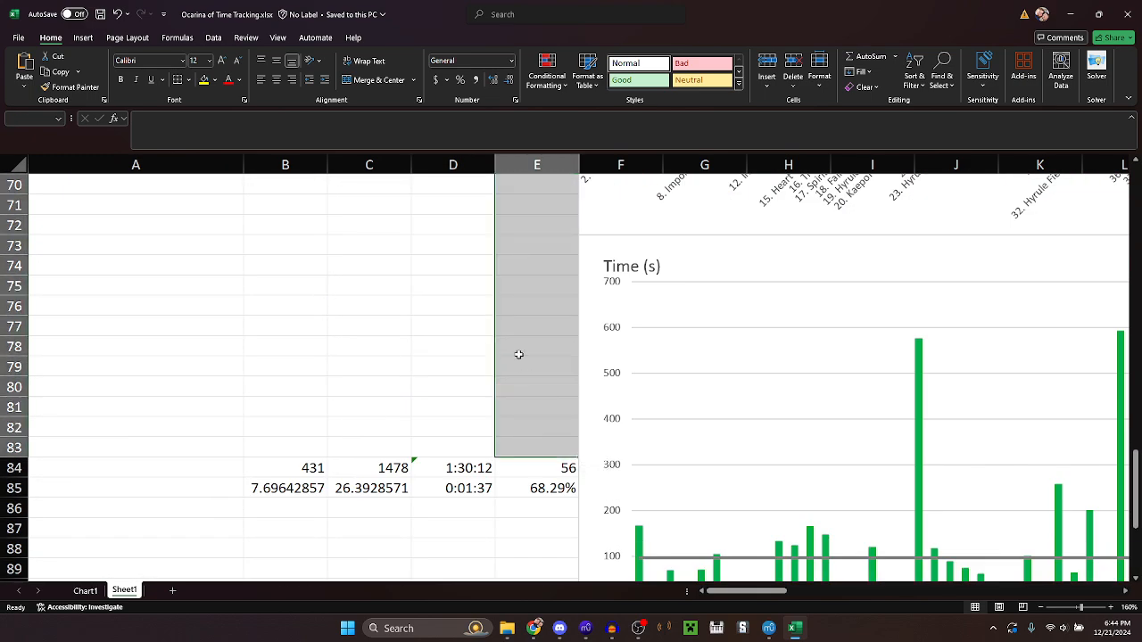
scroll(515, 344, up, 5)
scroll(515, 344, down, 5)
scroll(515, 344, up, 6)
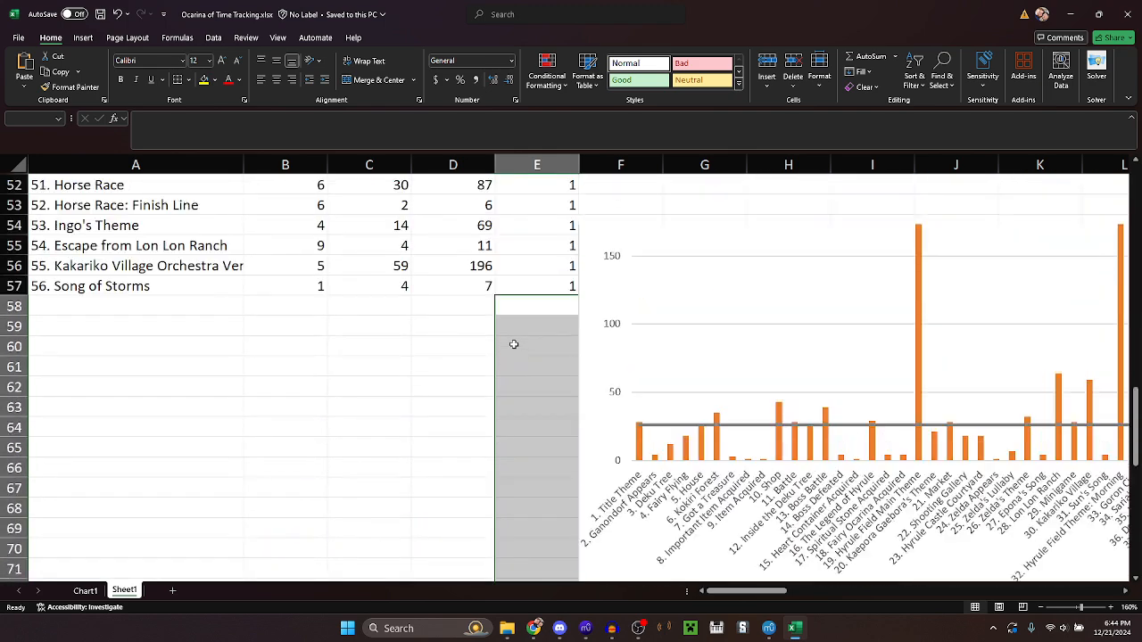
Clear the cell range selection and close the Ocarina of Time Tracking workbook to return to MuseScore Studio
click(339, 352)
click(489, 412)
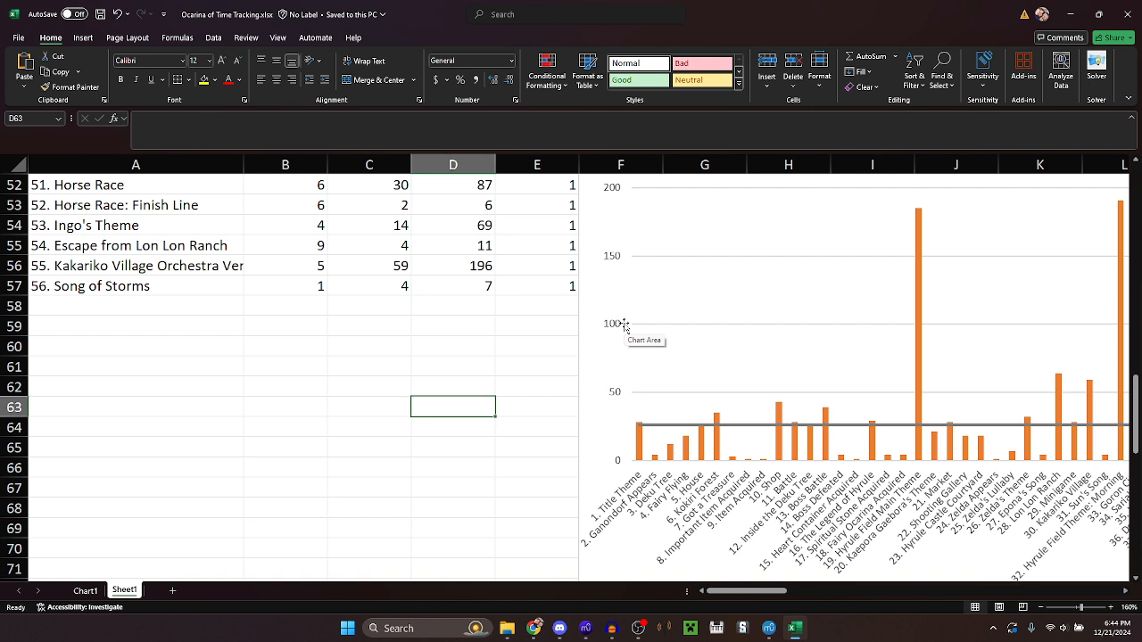
click(1129, 6)
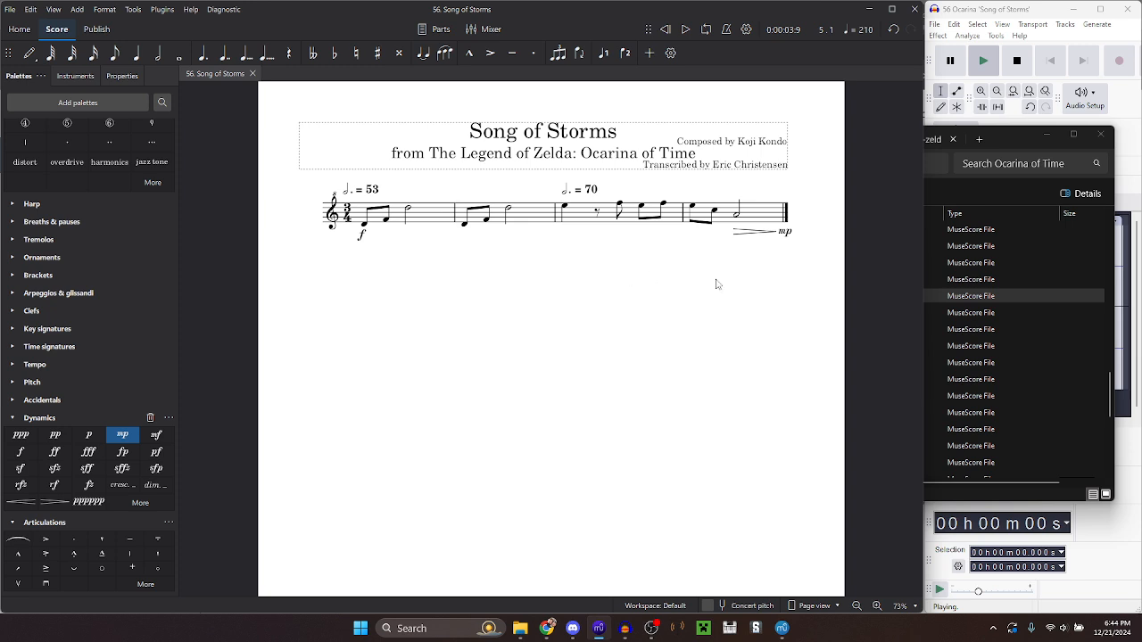
Publish the score to MuseScore.com as "Song of Storms – Ocarina of Time" with public visibility, replacing the existing online score
click(10, 9)
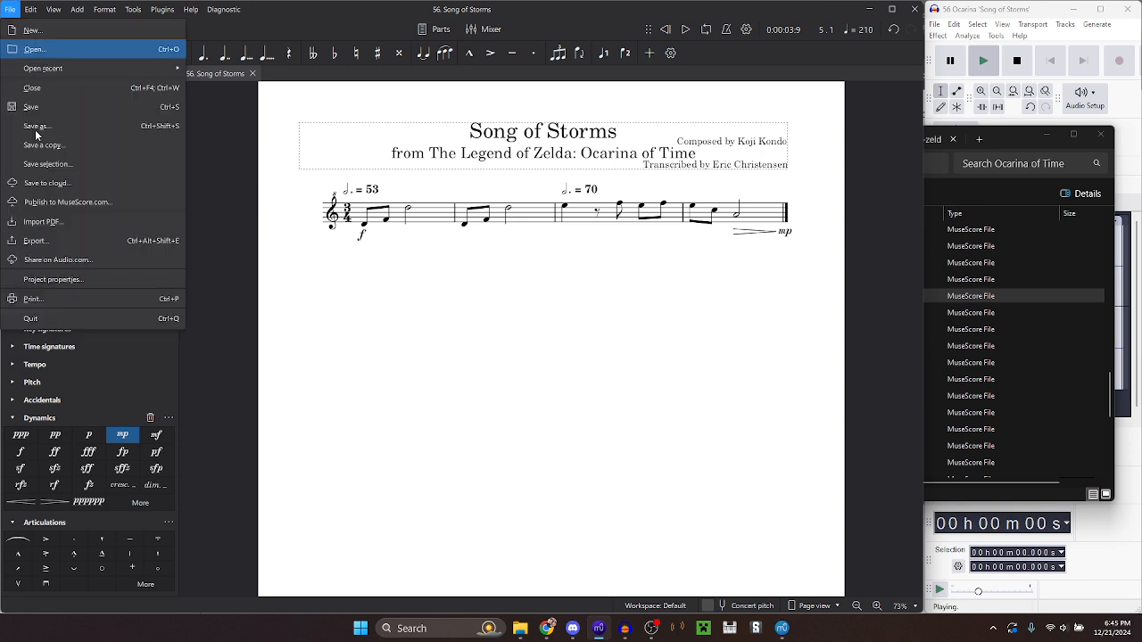
click(82, 202)
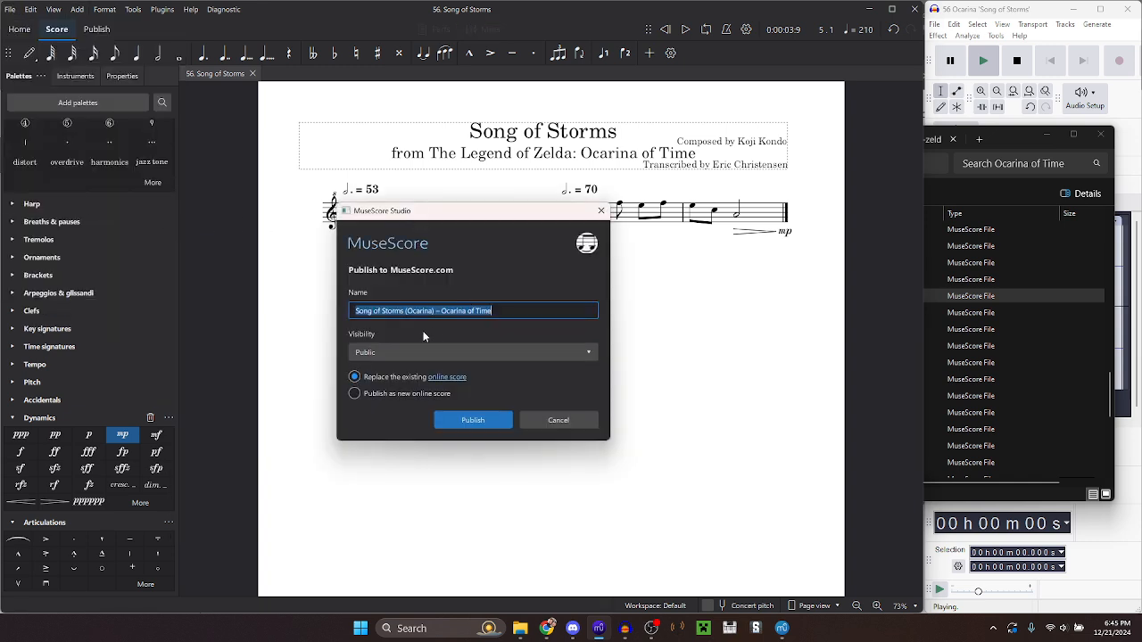
click(434, 311)
key(BackSpace)
key(BackSpace)
key(BackSpace)
key(BackSpace)
key(BackSpace)
key(BackSpace)
key(BackSpace)
key(BackSpace)
key(BackSpace)
key(BackSpace)
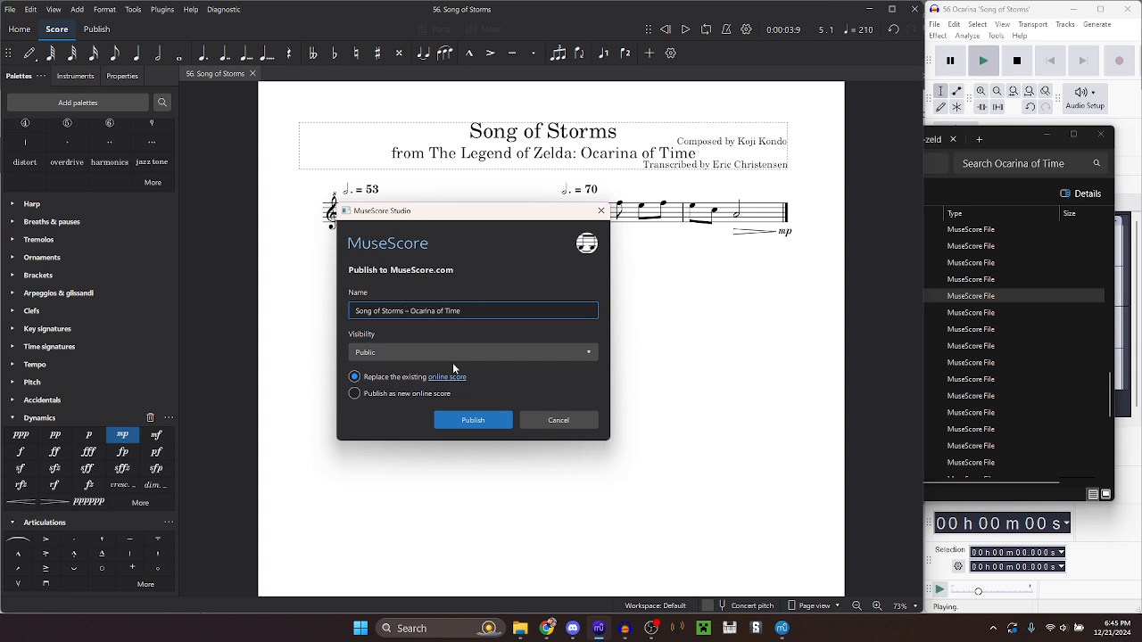
click(475, 421)
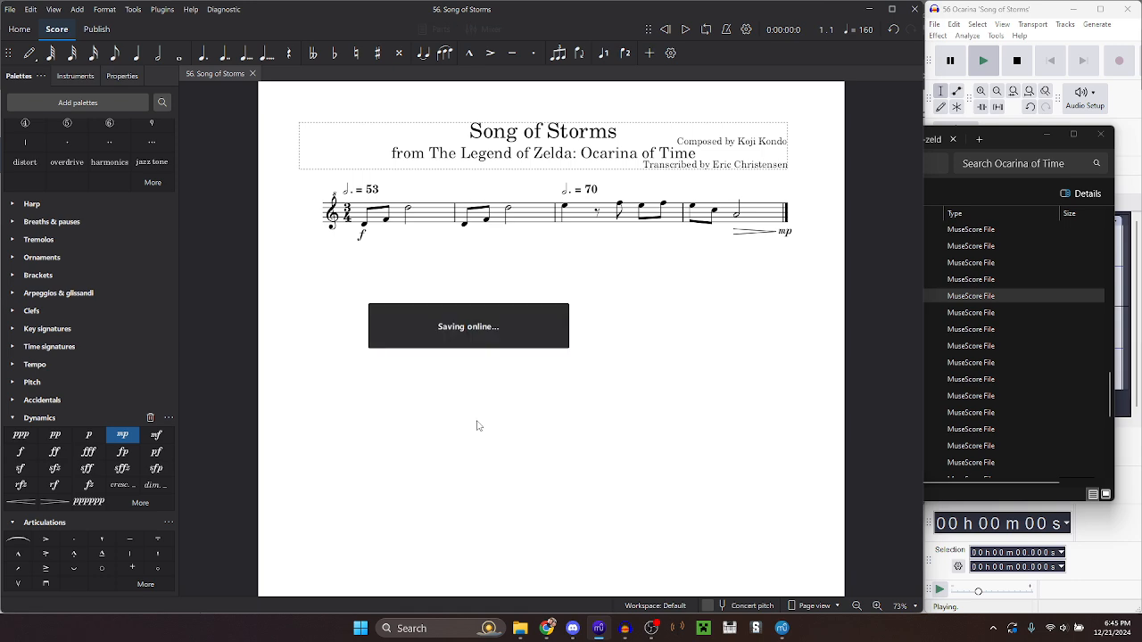
Switch to MuseScore 3 with the old Song of Storms (Ocarina) score and close it
click(785, 632)
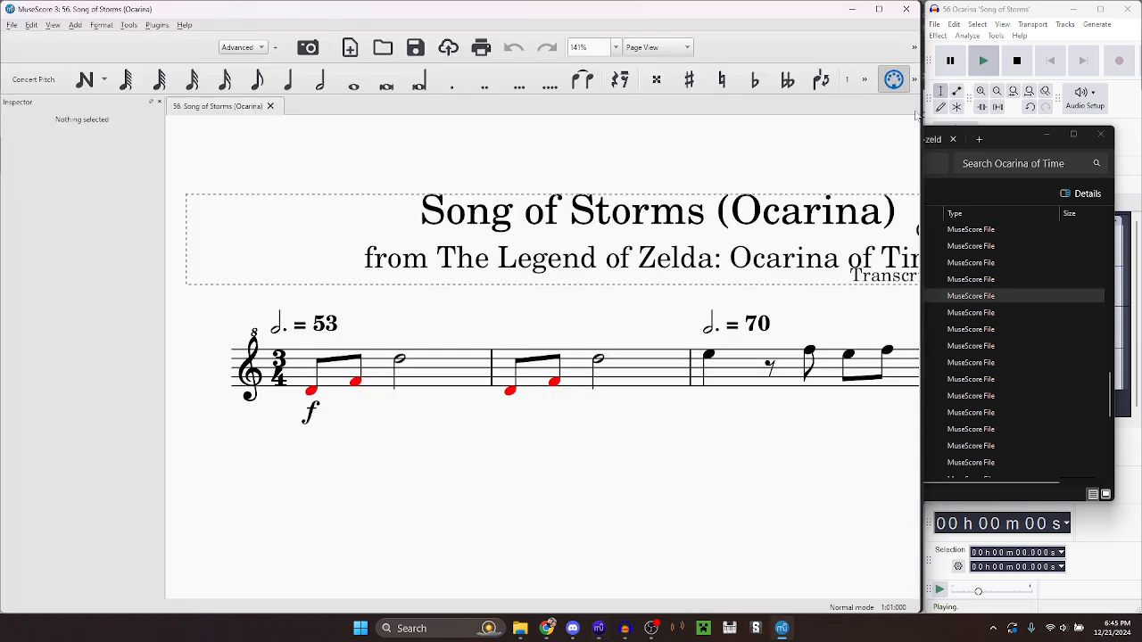
click(910, 8)
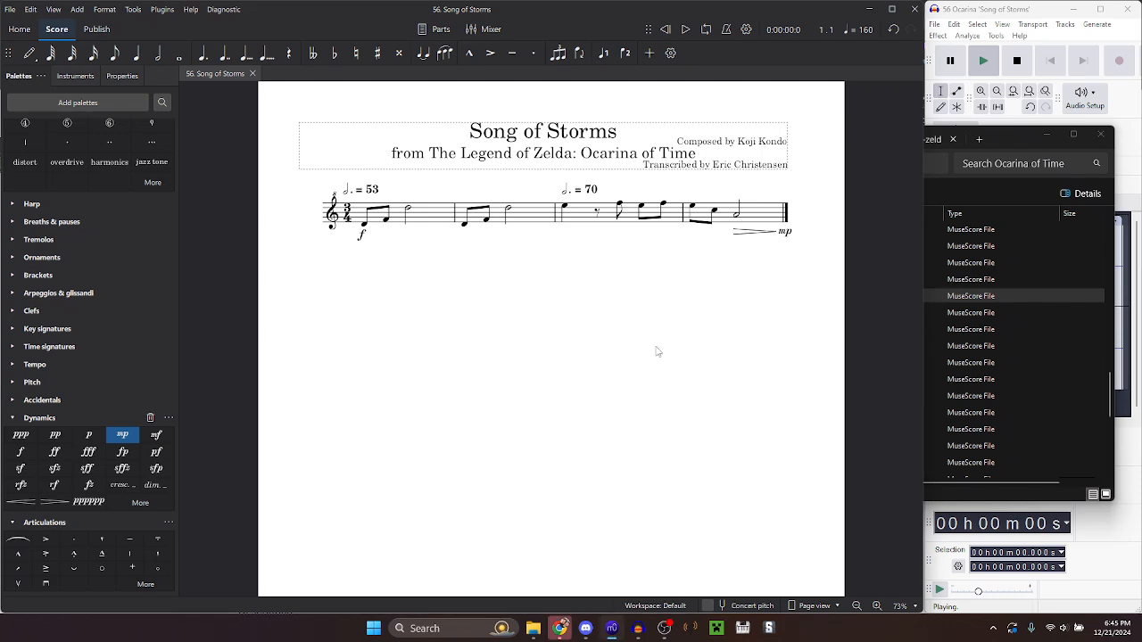
Show the Song of Storms score in full screen at 140% zoom with the whole staff in view
key(F11)
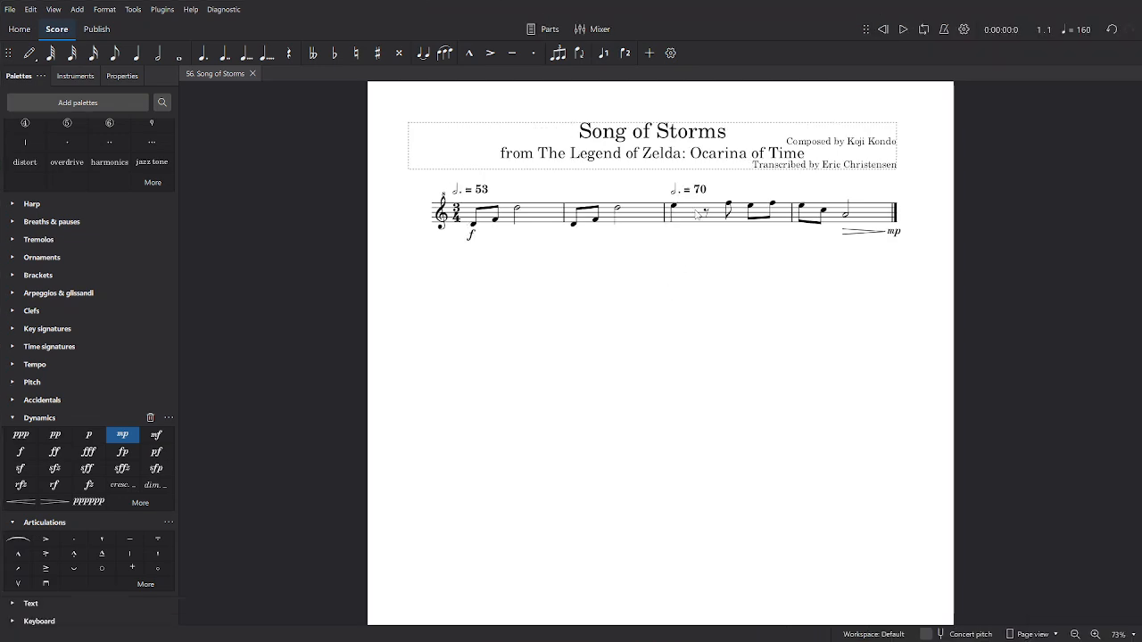
scroll(702, 217, up, 4)
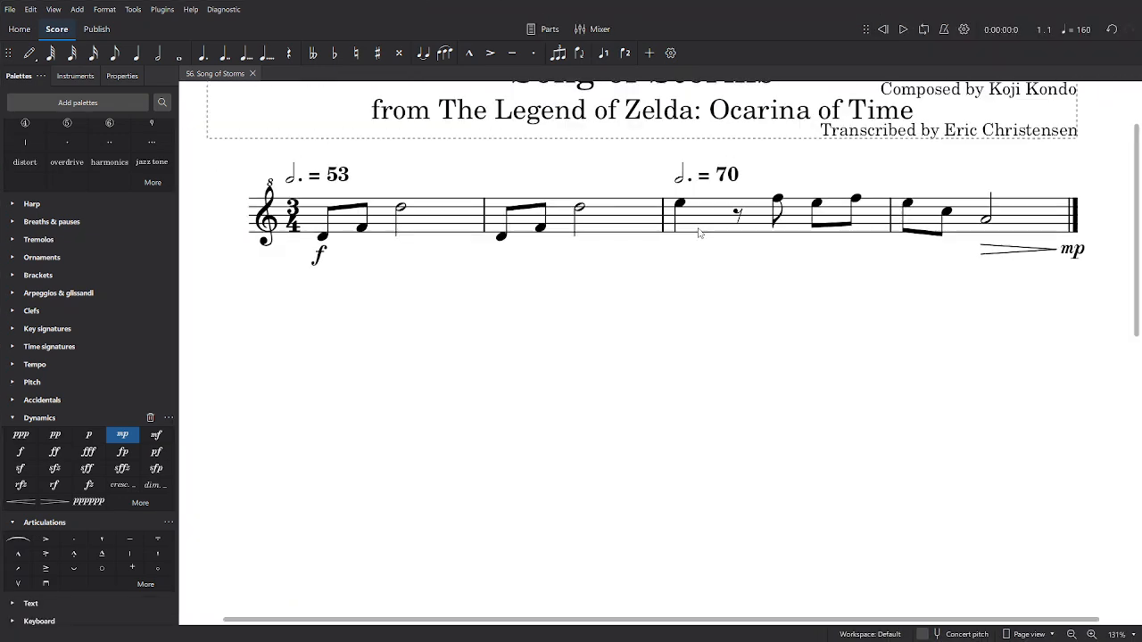
scroll(589, 402, up, 2)
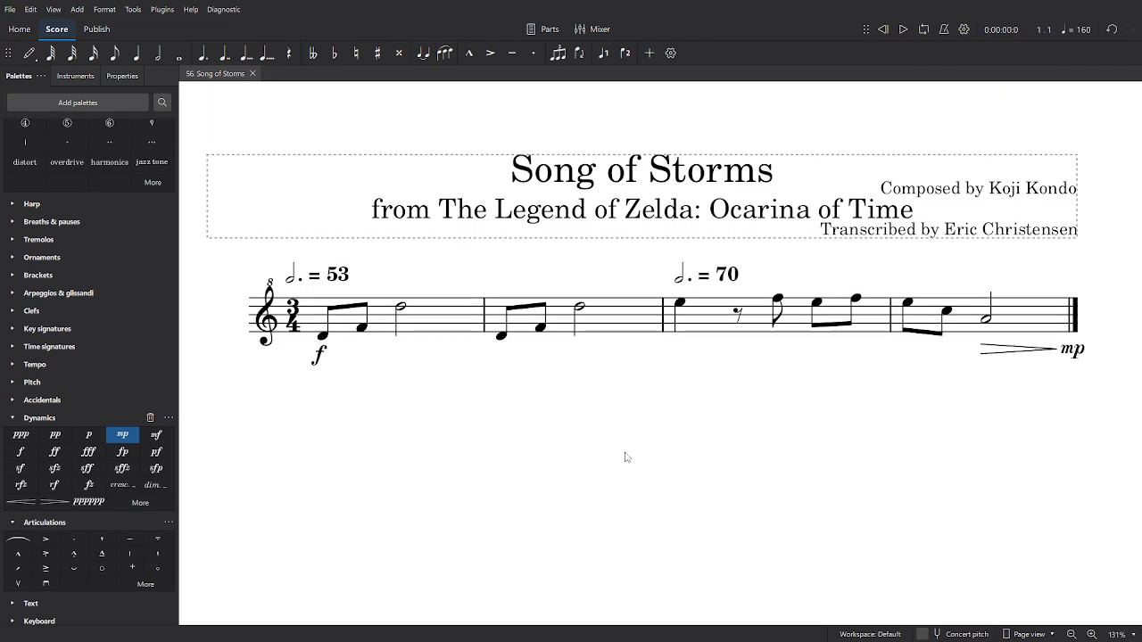
scroll(639, 469, left, 1)
scroll(651, 474, up, 2)
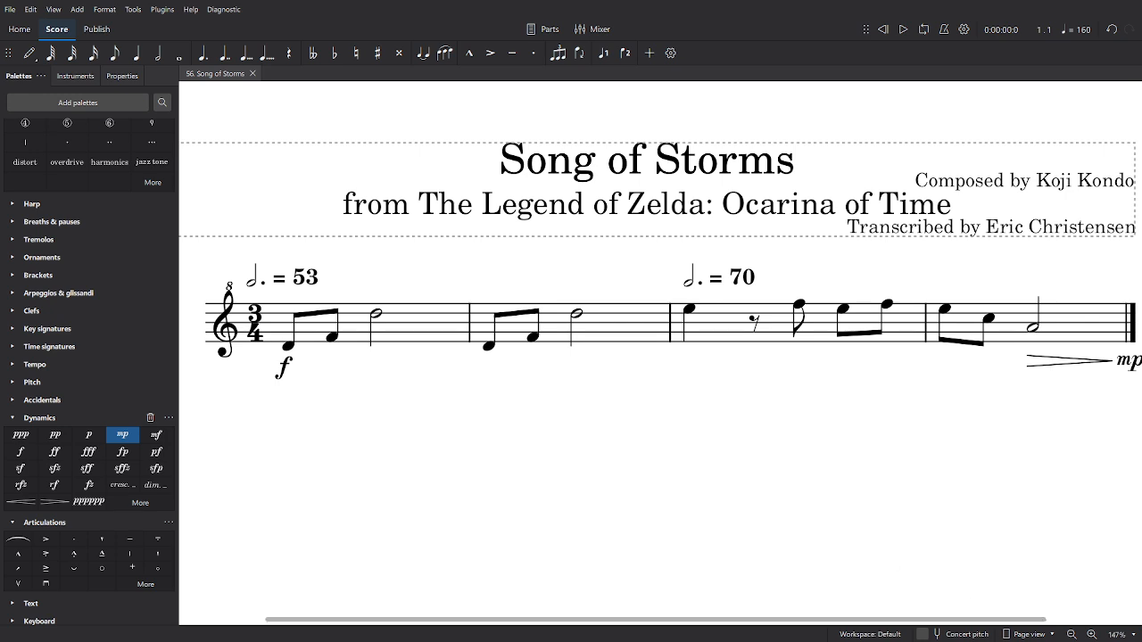
click(1116, 635)
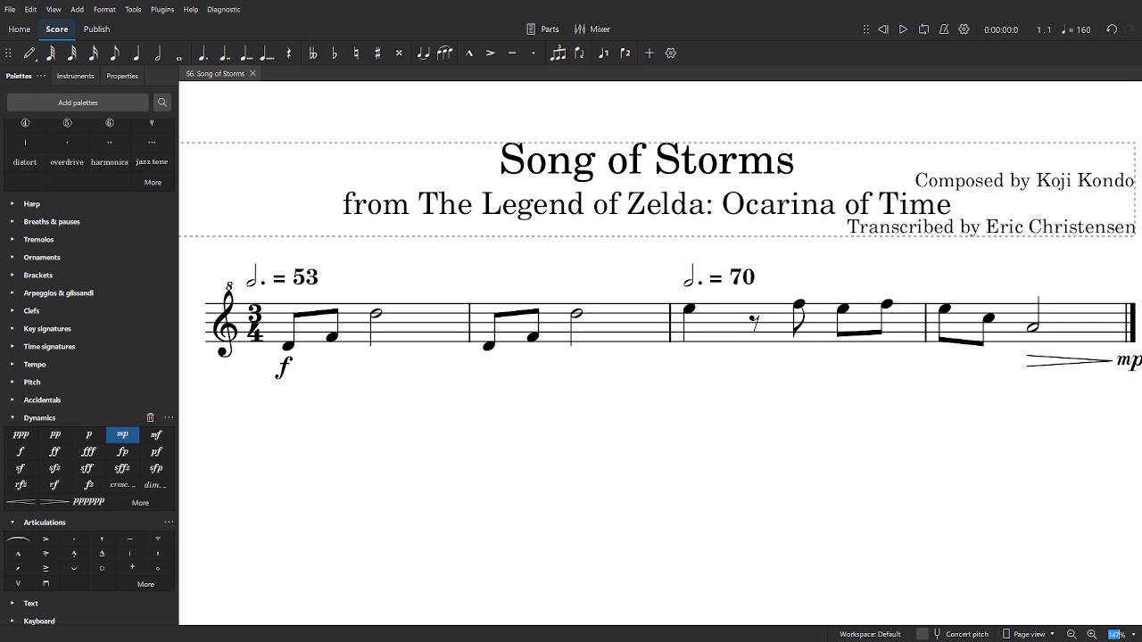
text(150)
key(Return)
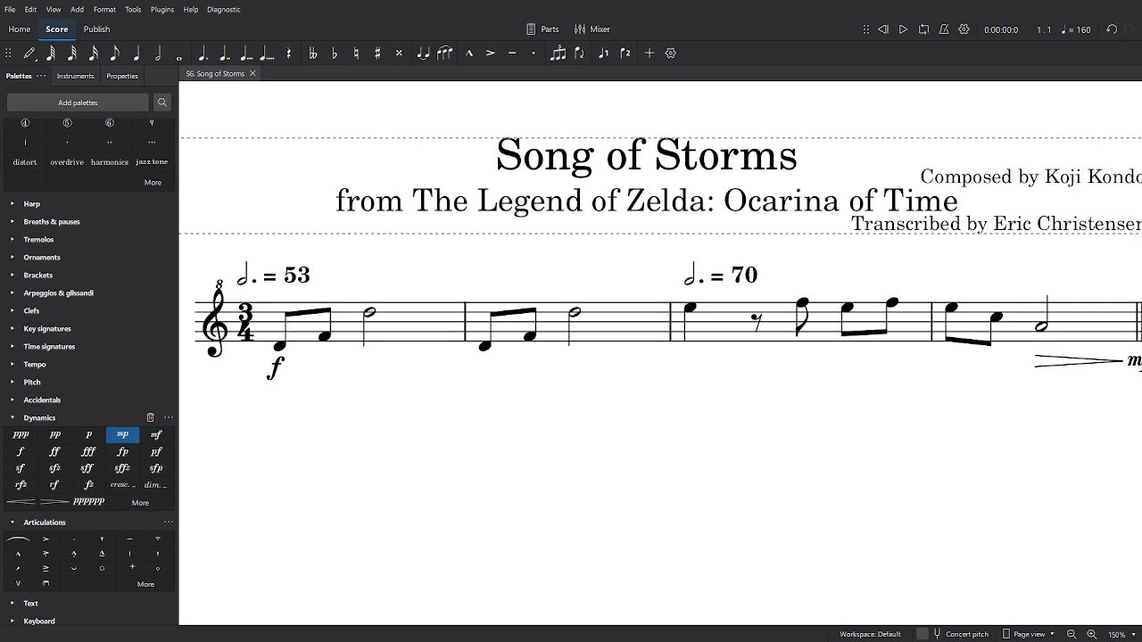
click(1115, 634)
text(140)
key(Return)
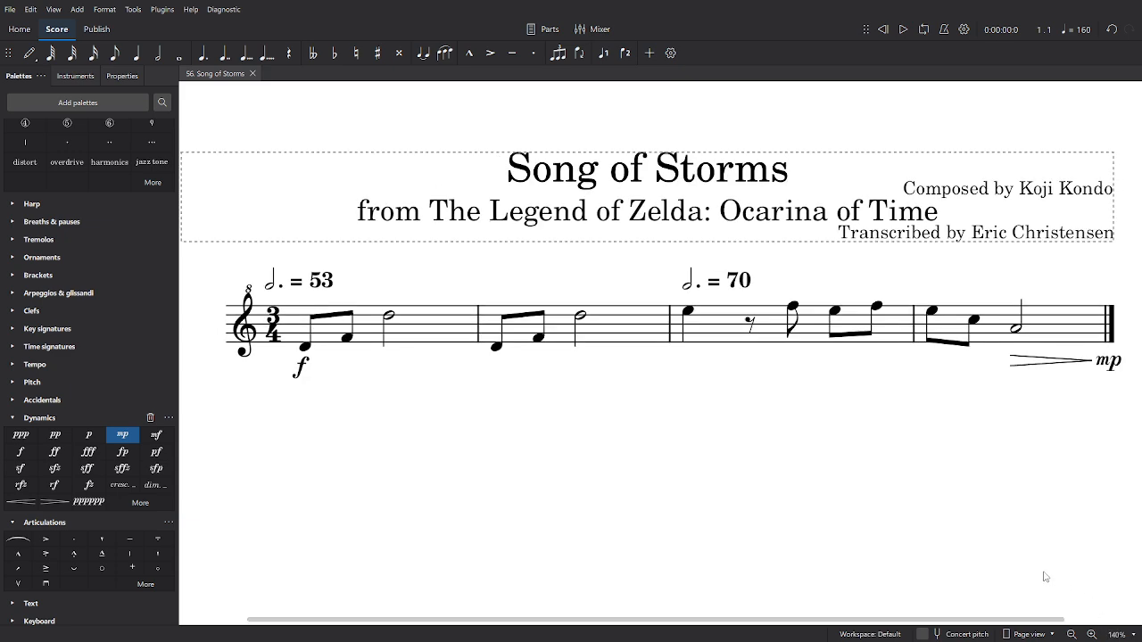
drag(1050, 576, 1054, 581)
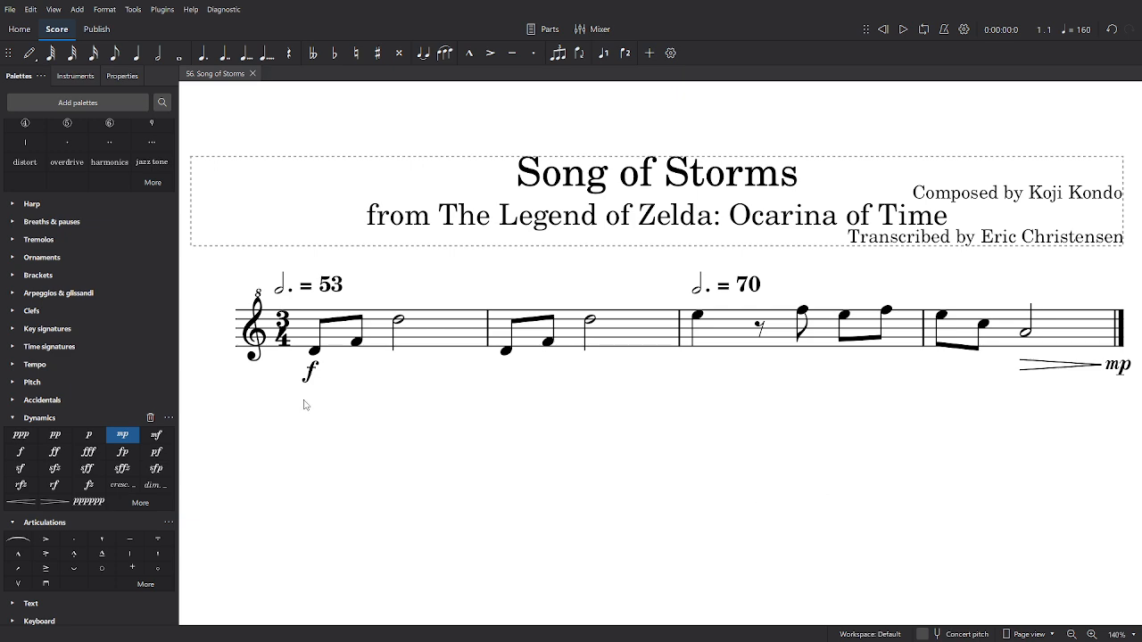
Capture a screenshot of the full-screen score and exit full screen
key(super+shift+s)
drag(0, 0, 789, 289)
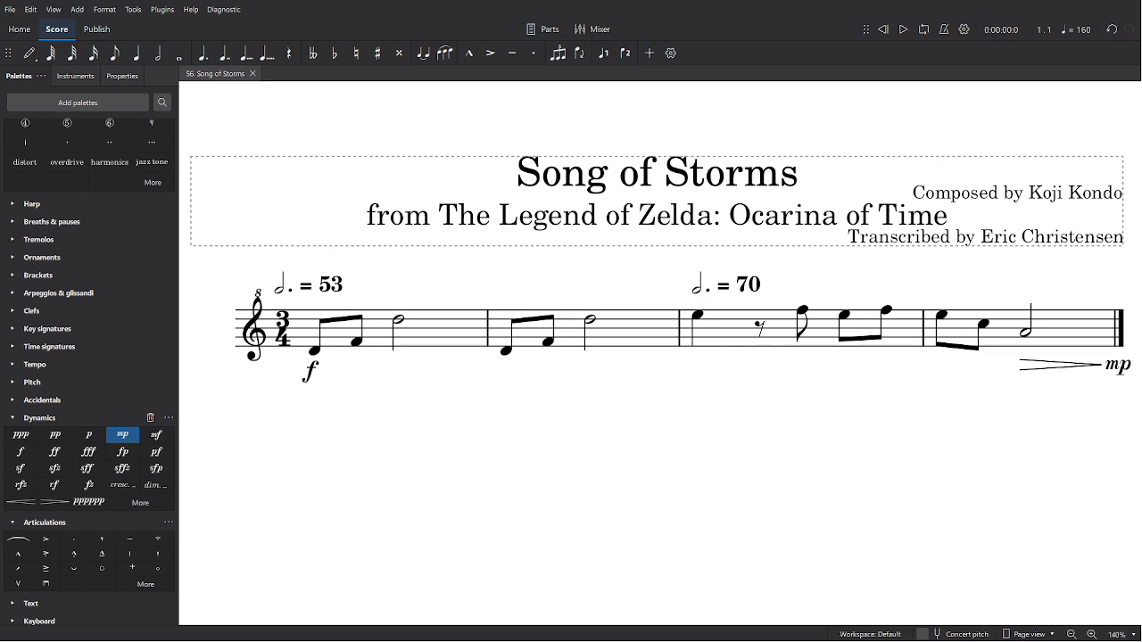
key(F11)
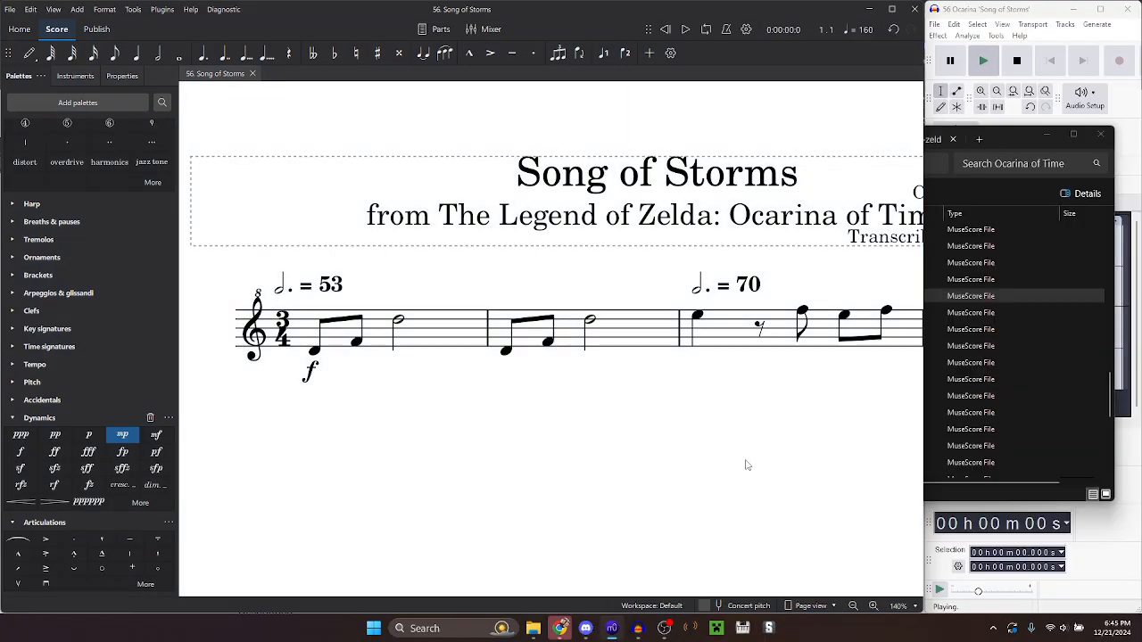
Switch to Chrome, review the Song of Storms score details on the MuseScore.com update page and save the update
click(559, 628)
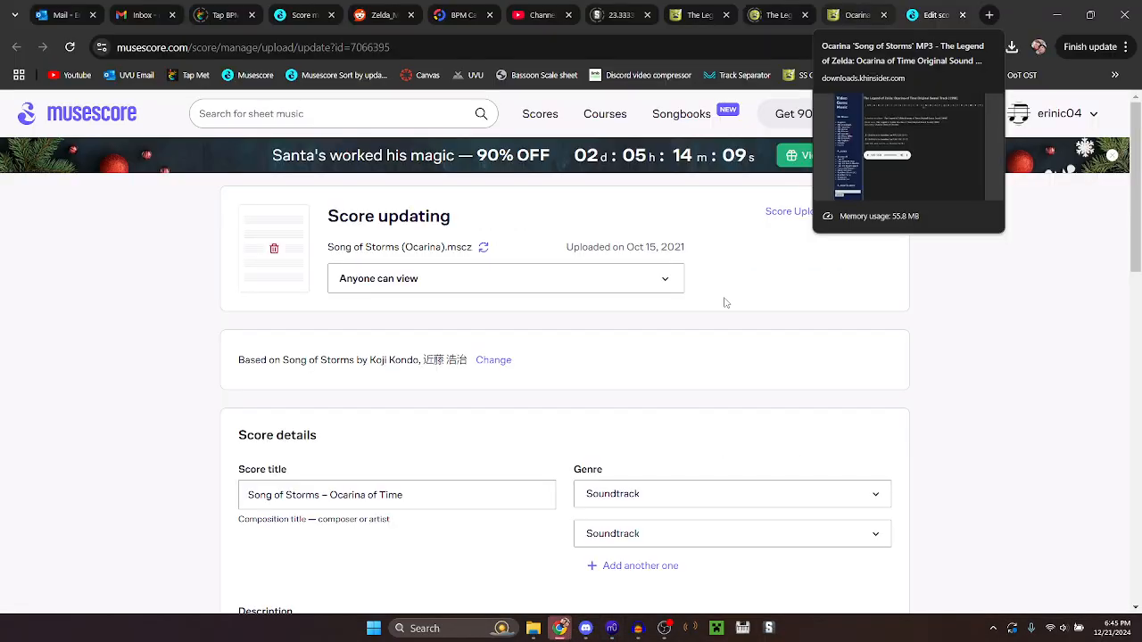
scroll(739, 263, down, 1)
scroll(535, 280, down, 3)
scroll(533, 303, up, 1)
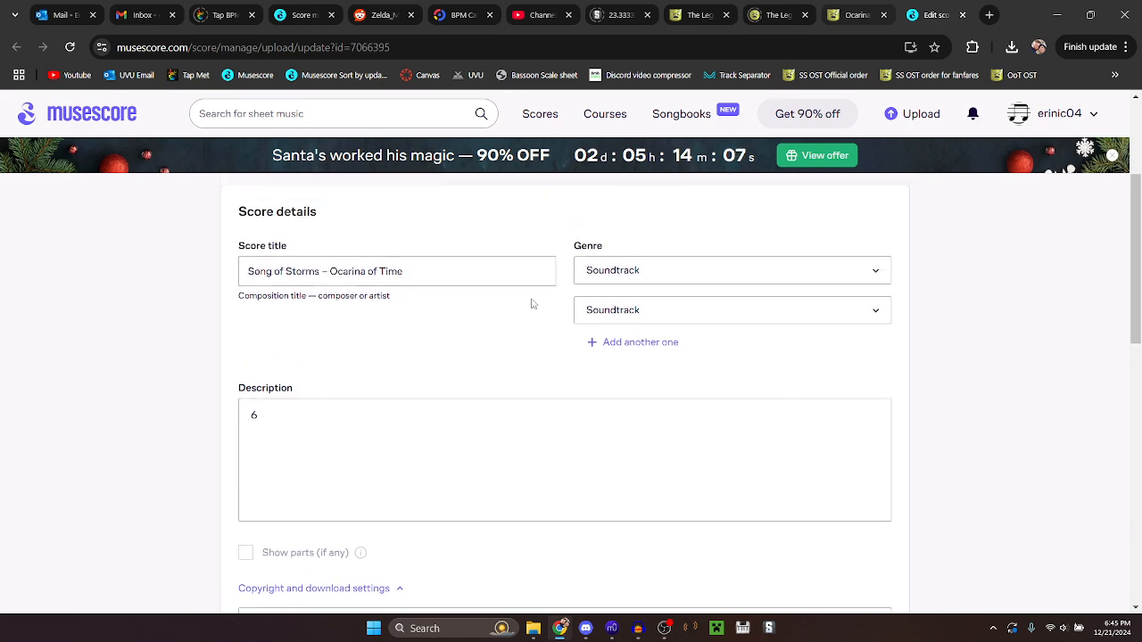
scroll(386, 344, down, 5)
click(242, 451)
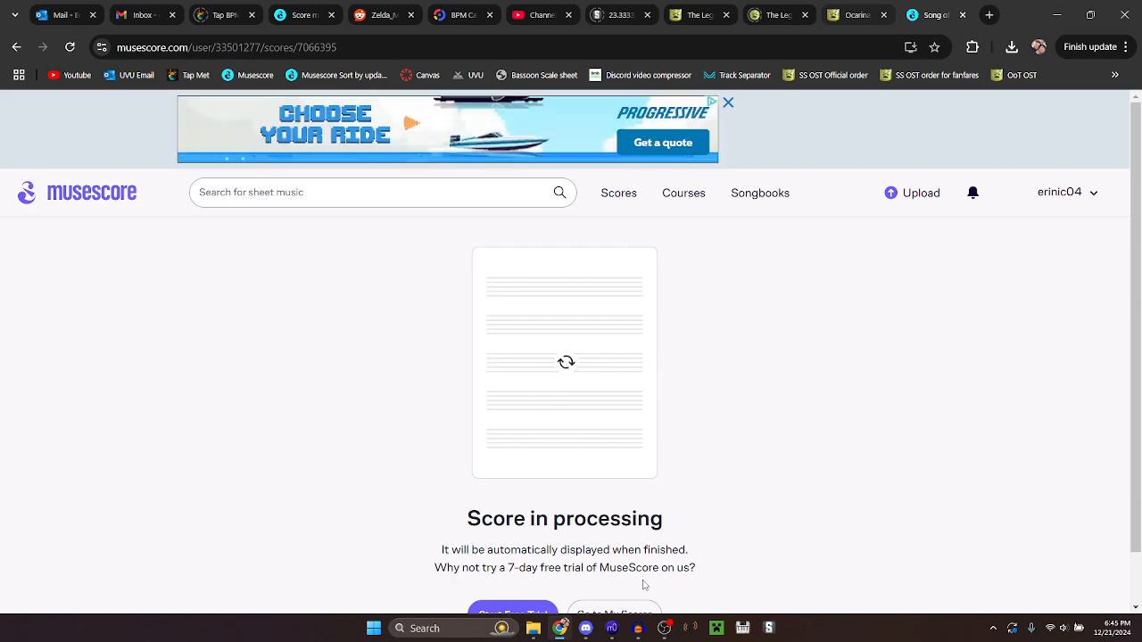
Return to MuseScore Studio and play the Song of Storms score from its first note
click(612, 628)
scroll(670, 441, right, 2)
scroll(598, 479, down, 3)
click(326, 254)
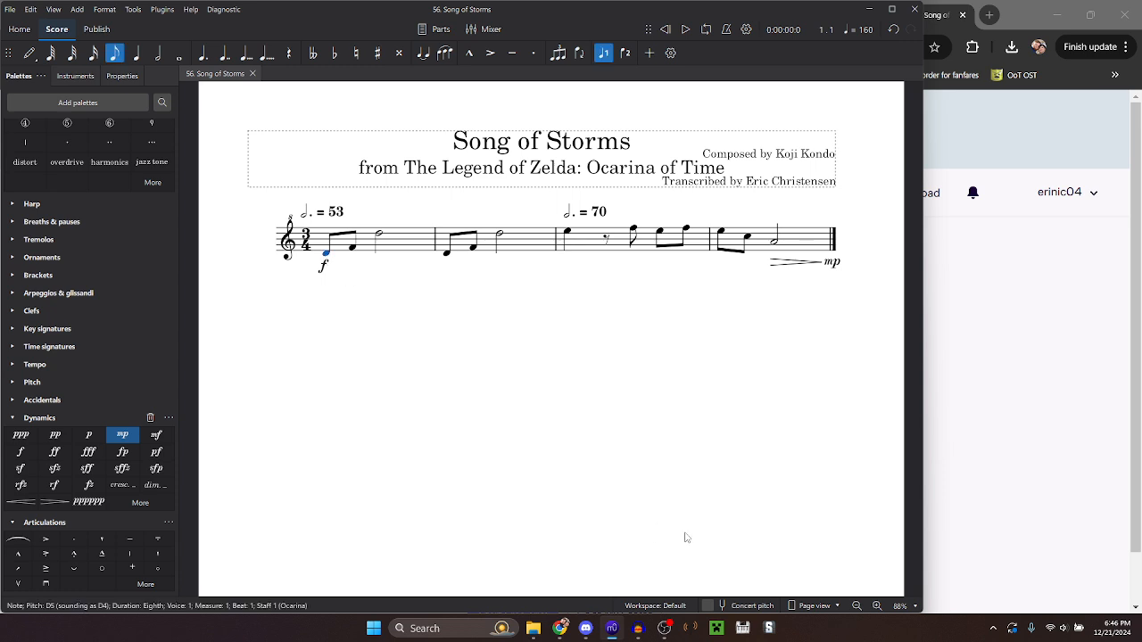
key(space)
click(687, 537)
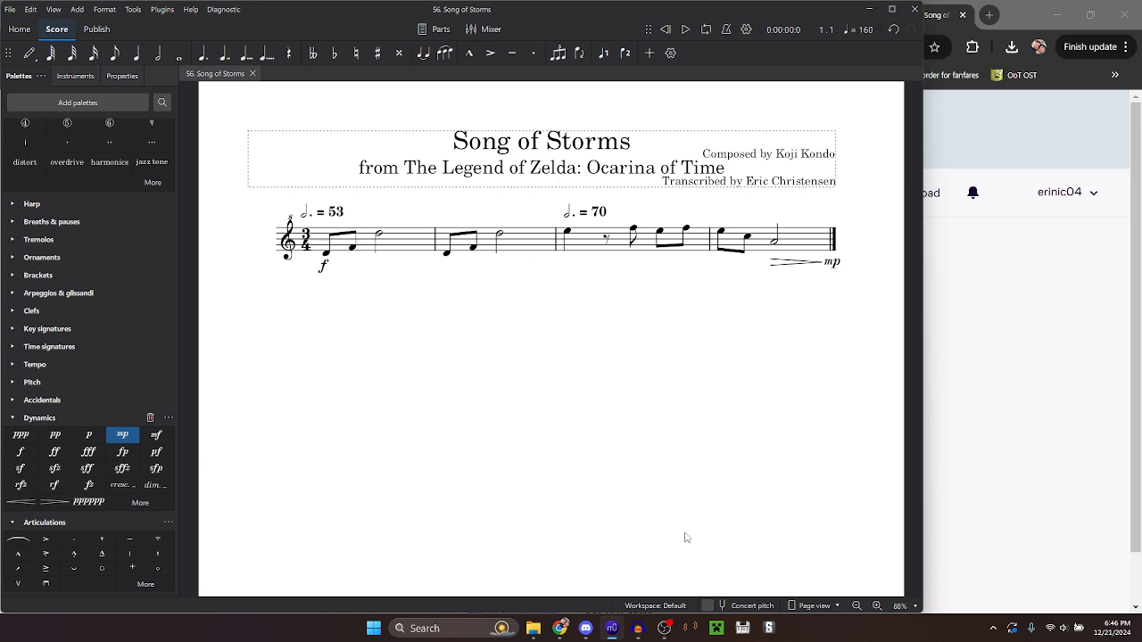